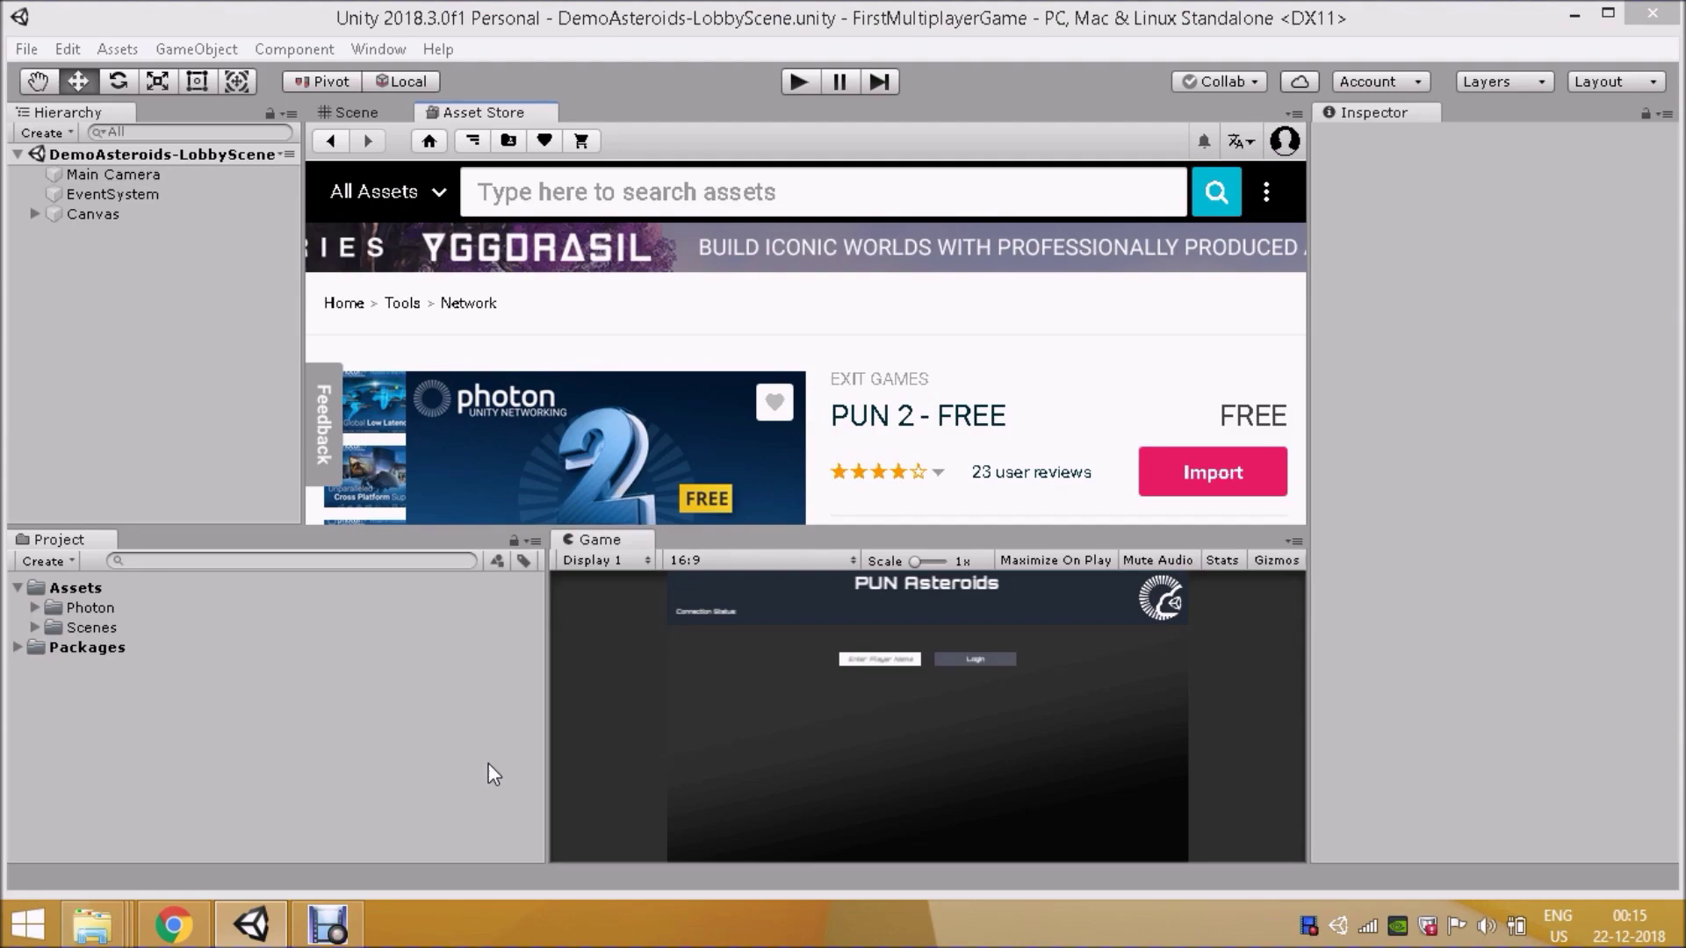
Step: Select the top-level Assets folder, then the Photon folder, in the Project window
click(163, 587)
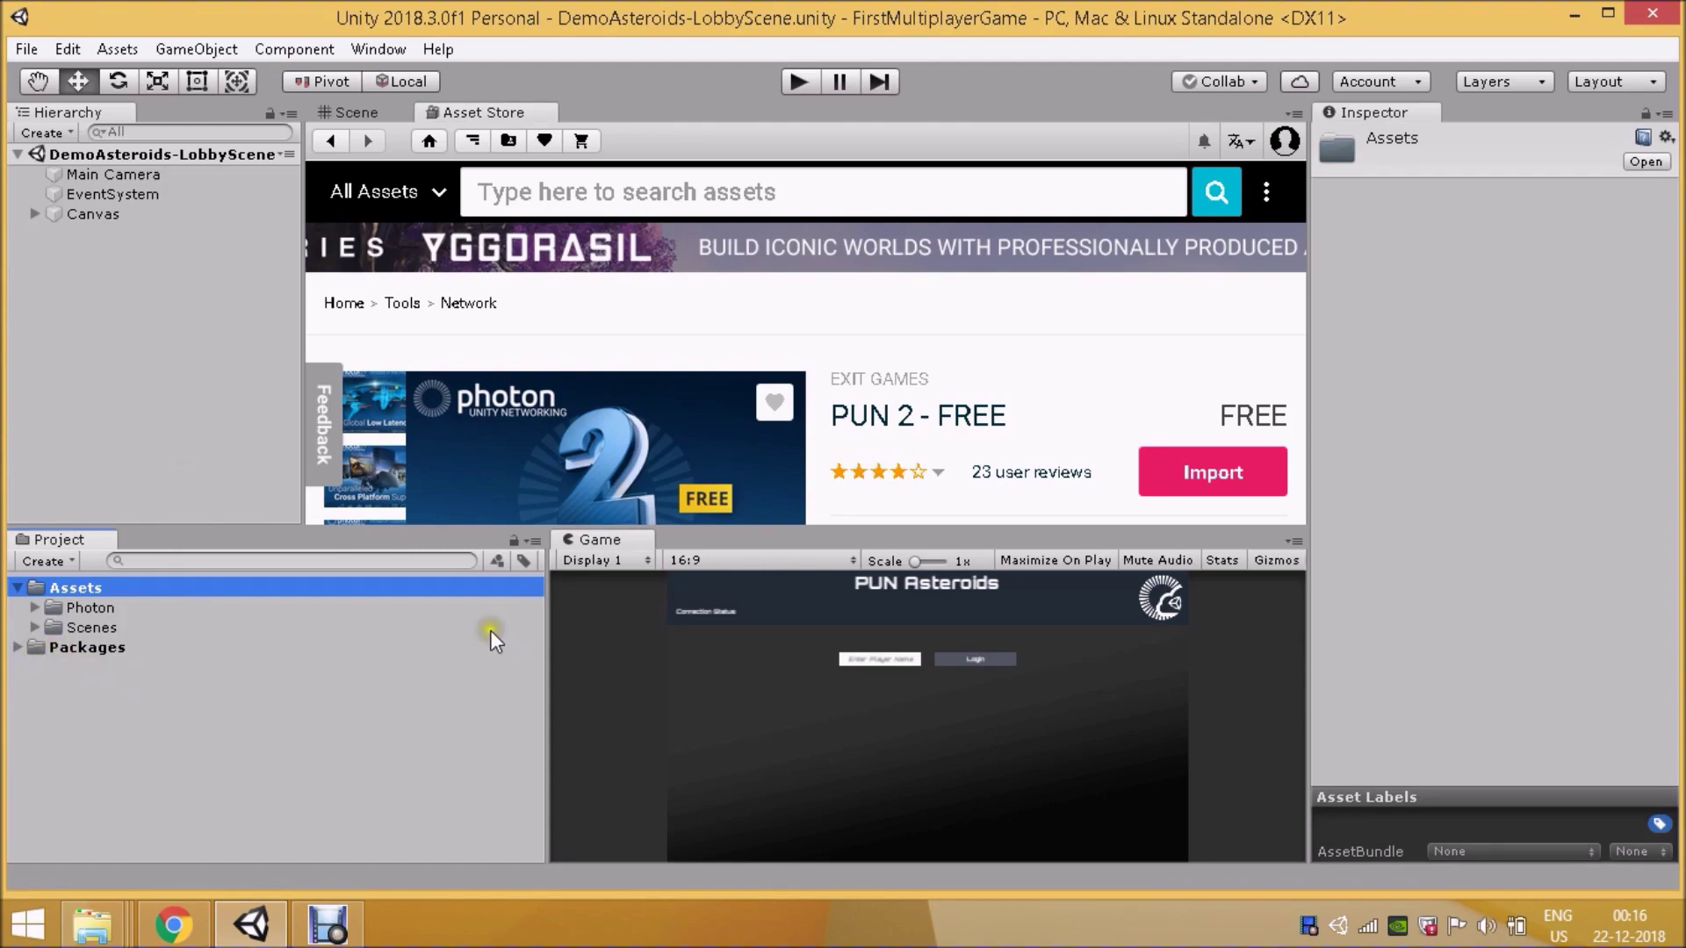
click(139, 608)
Step: Return to the Scene view and expand Photon to browse PhotonChat, PhotonLibs and PhotonRealtime
click(374, 113)
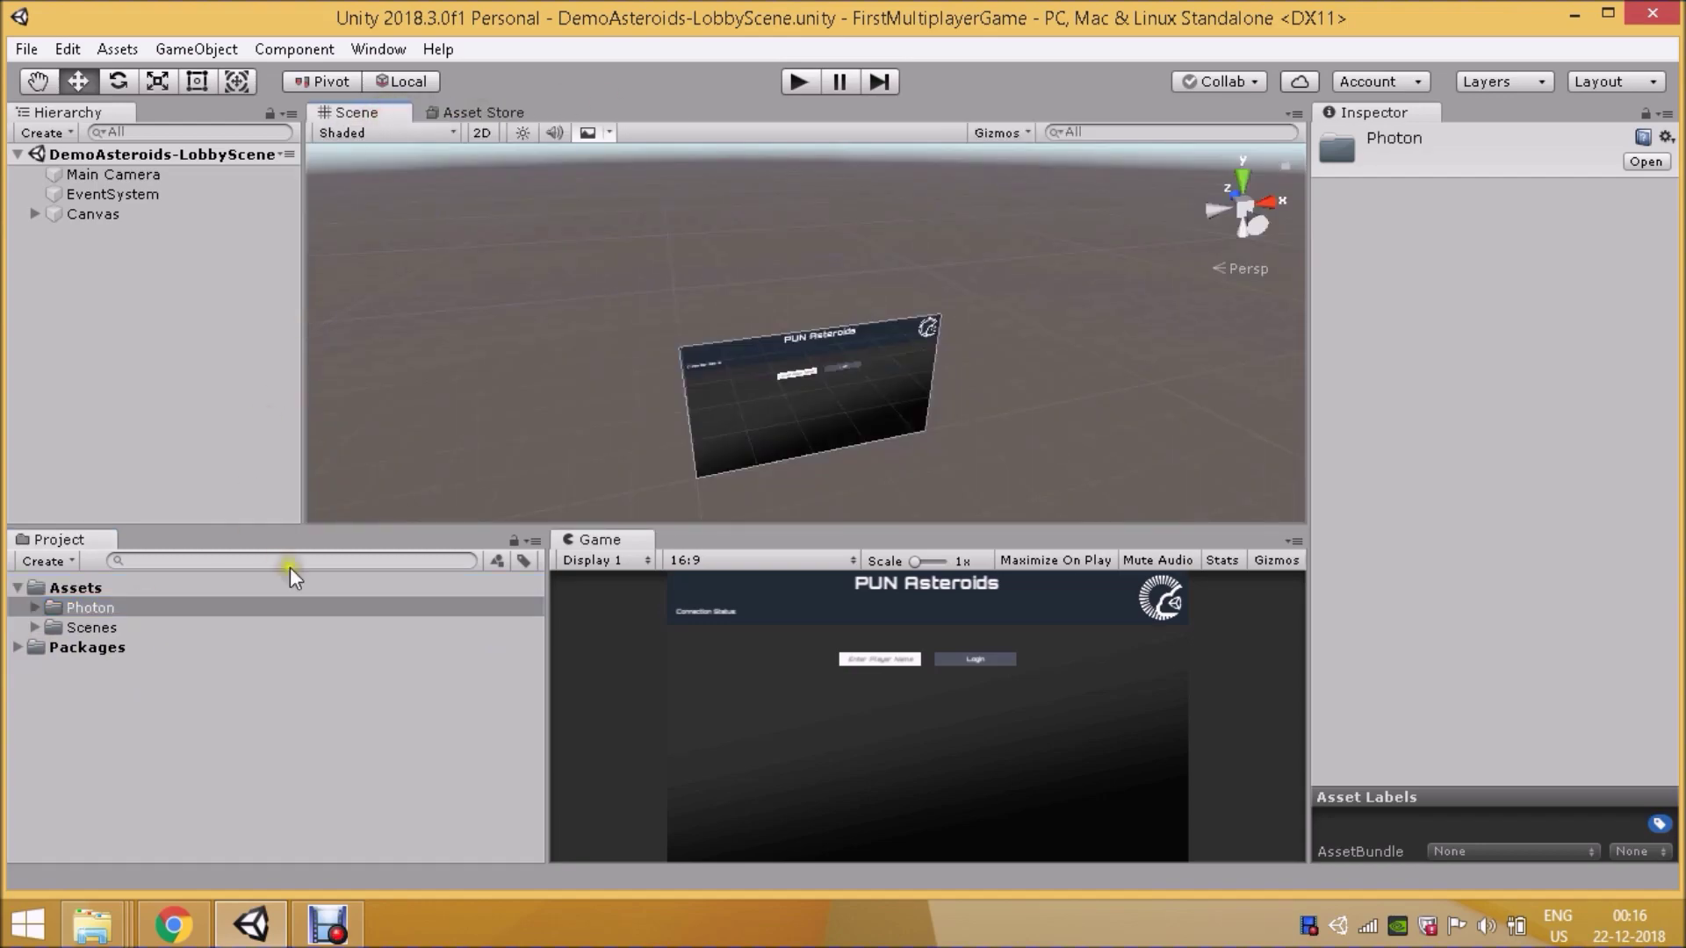
click(34, 606)
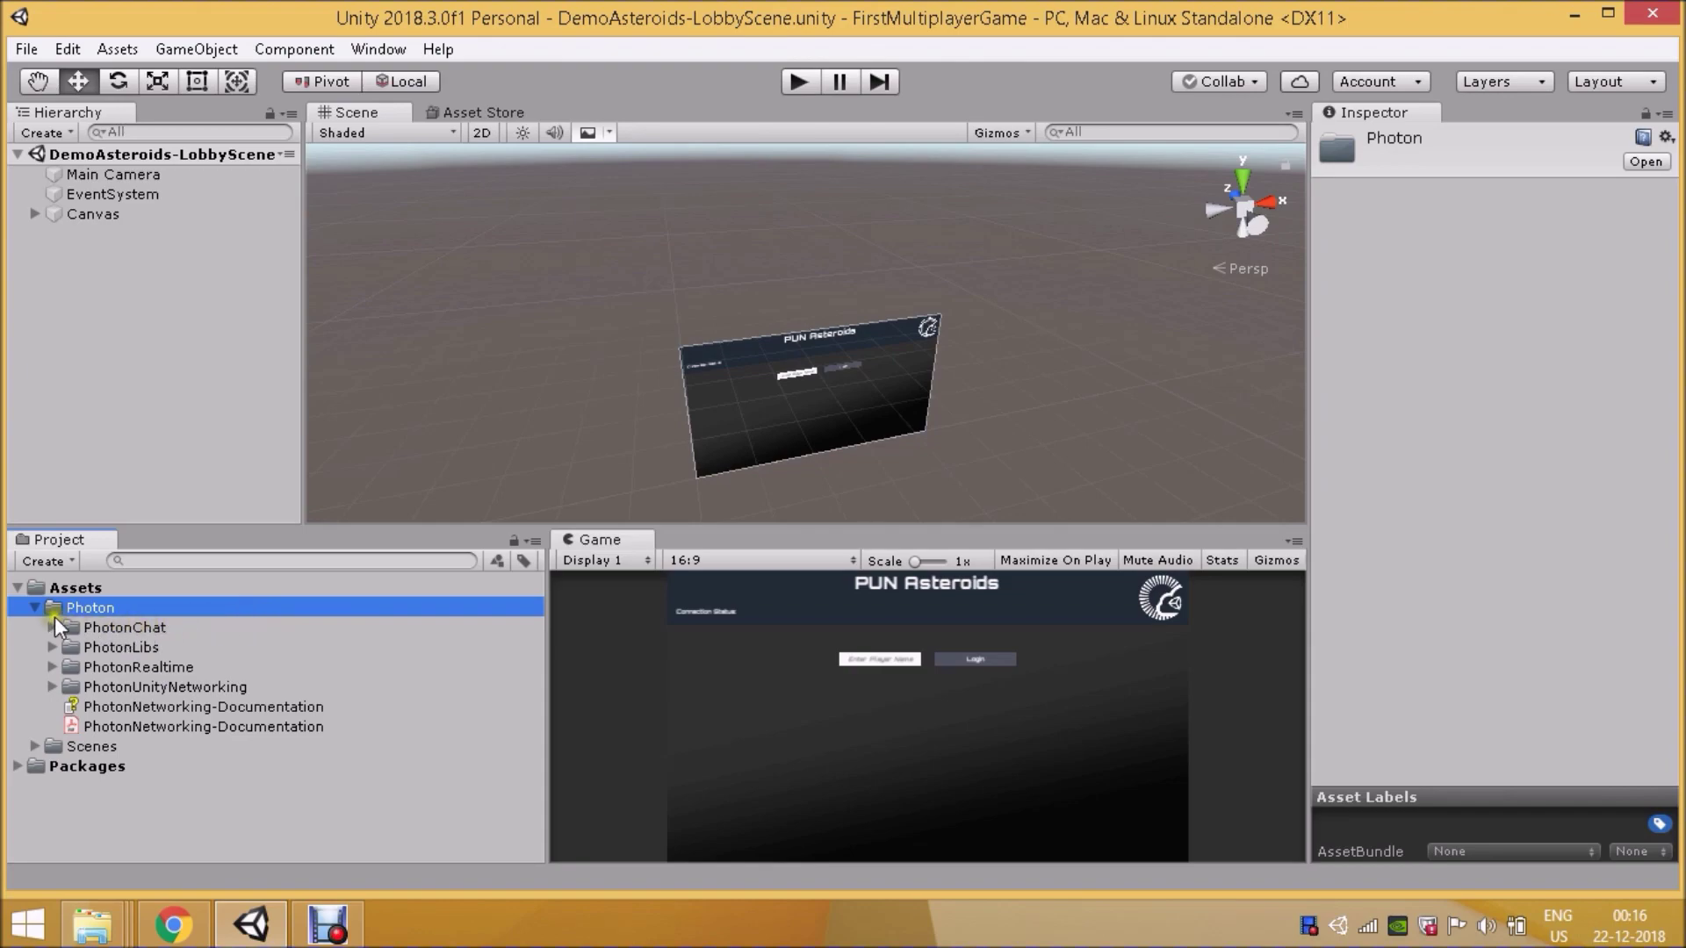
click(121, 634)
click(120, 649)
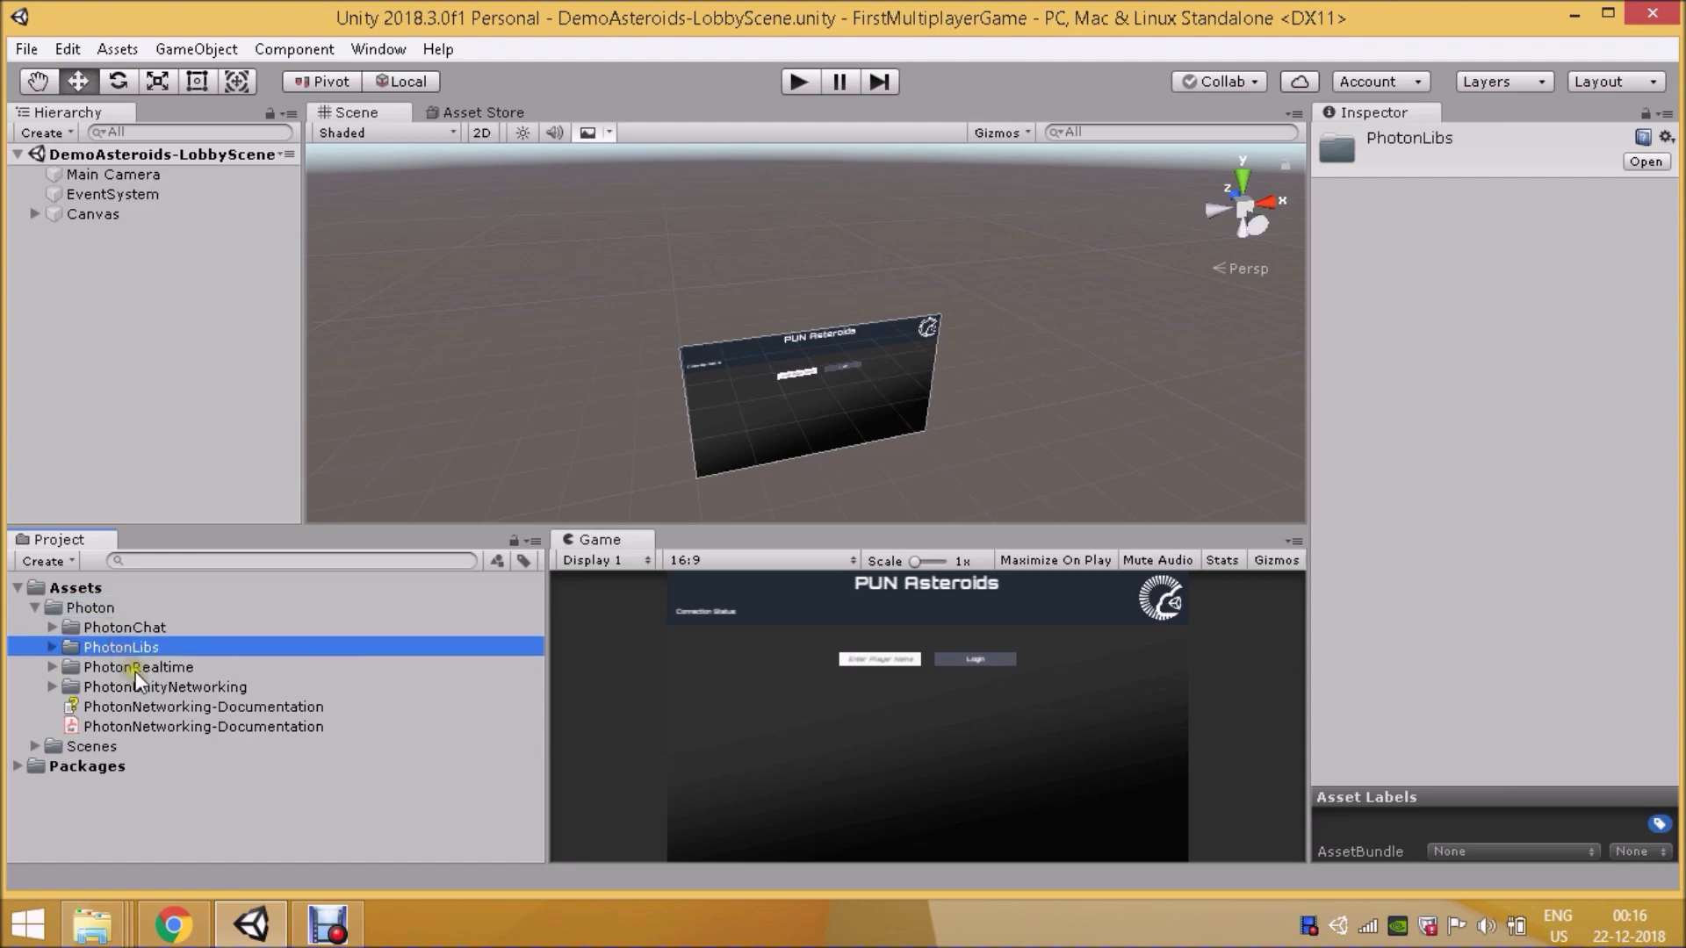
click(135, 671)
Step: Open the PhotonNetworking-Documentation help file from the Photon folder
click(155, 688)
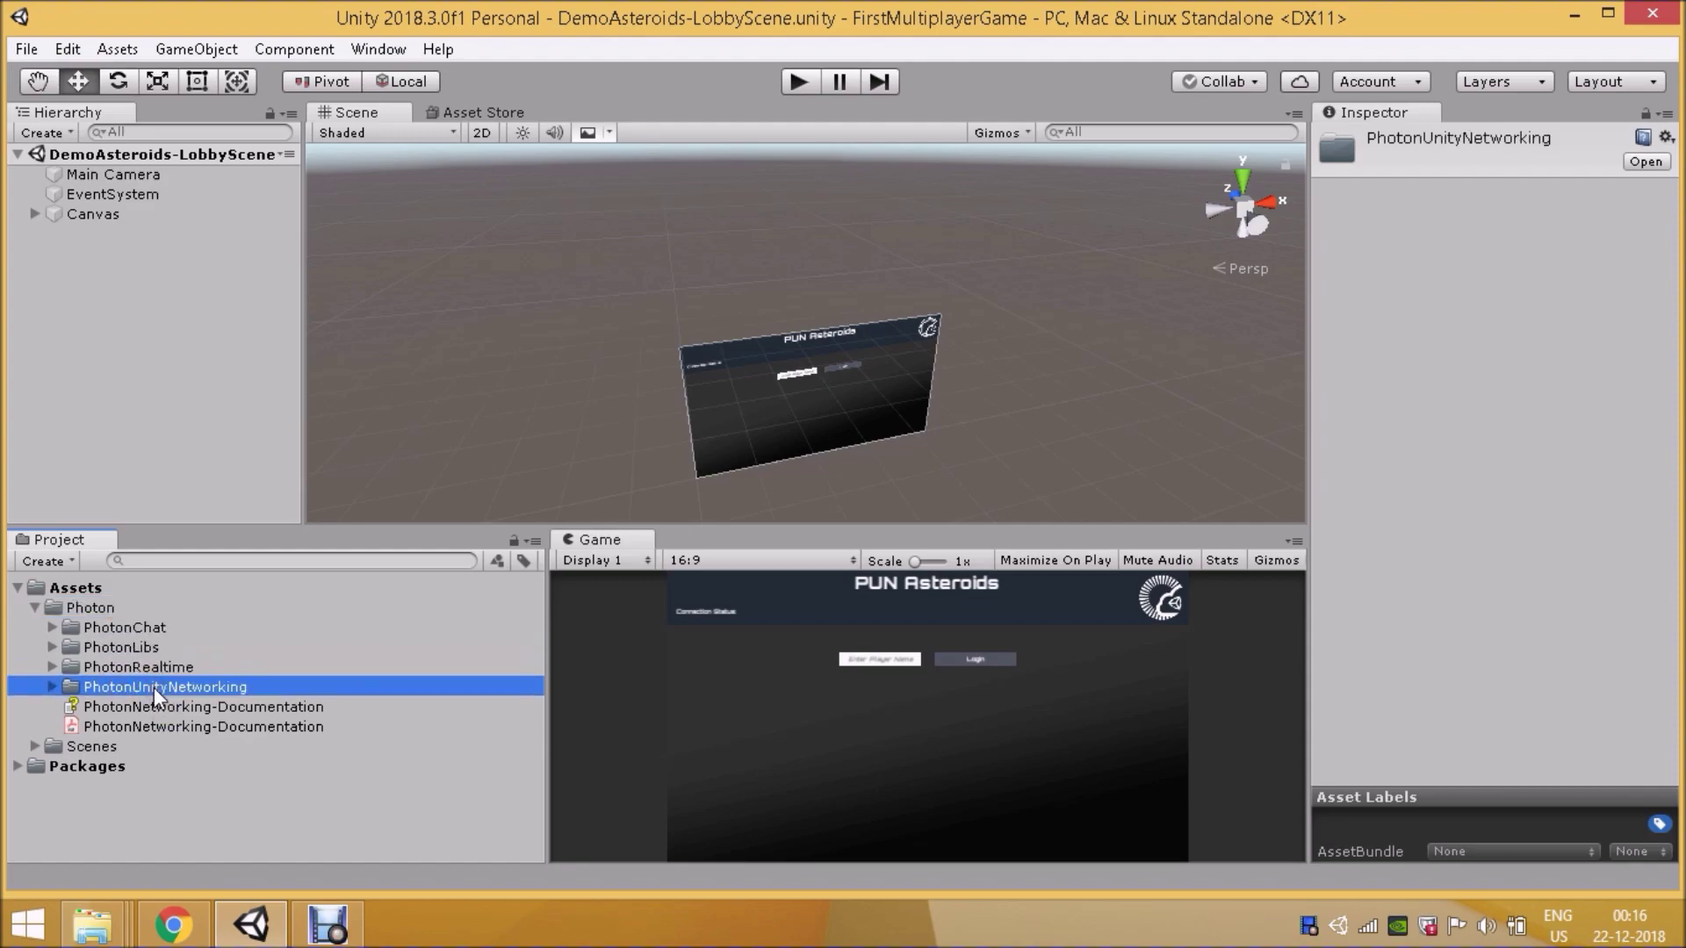
click(172, 710)
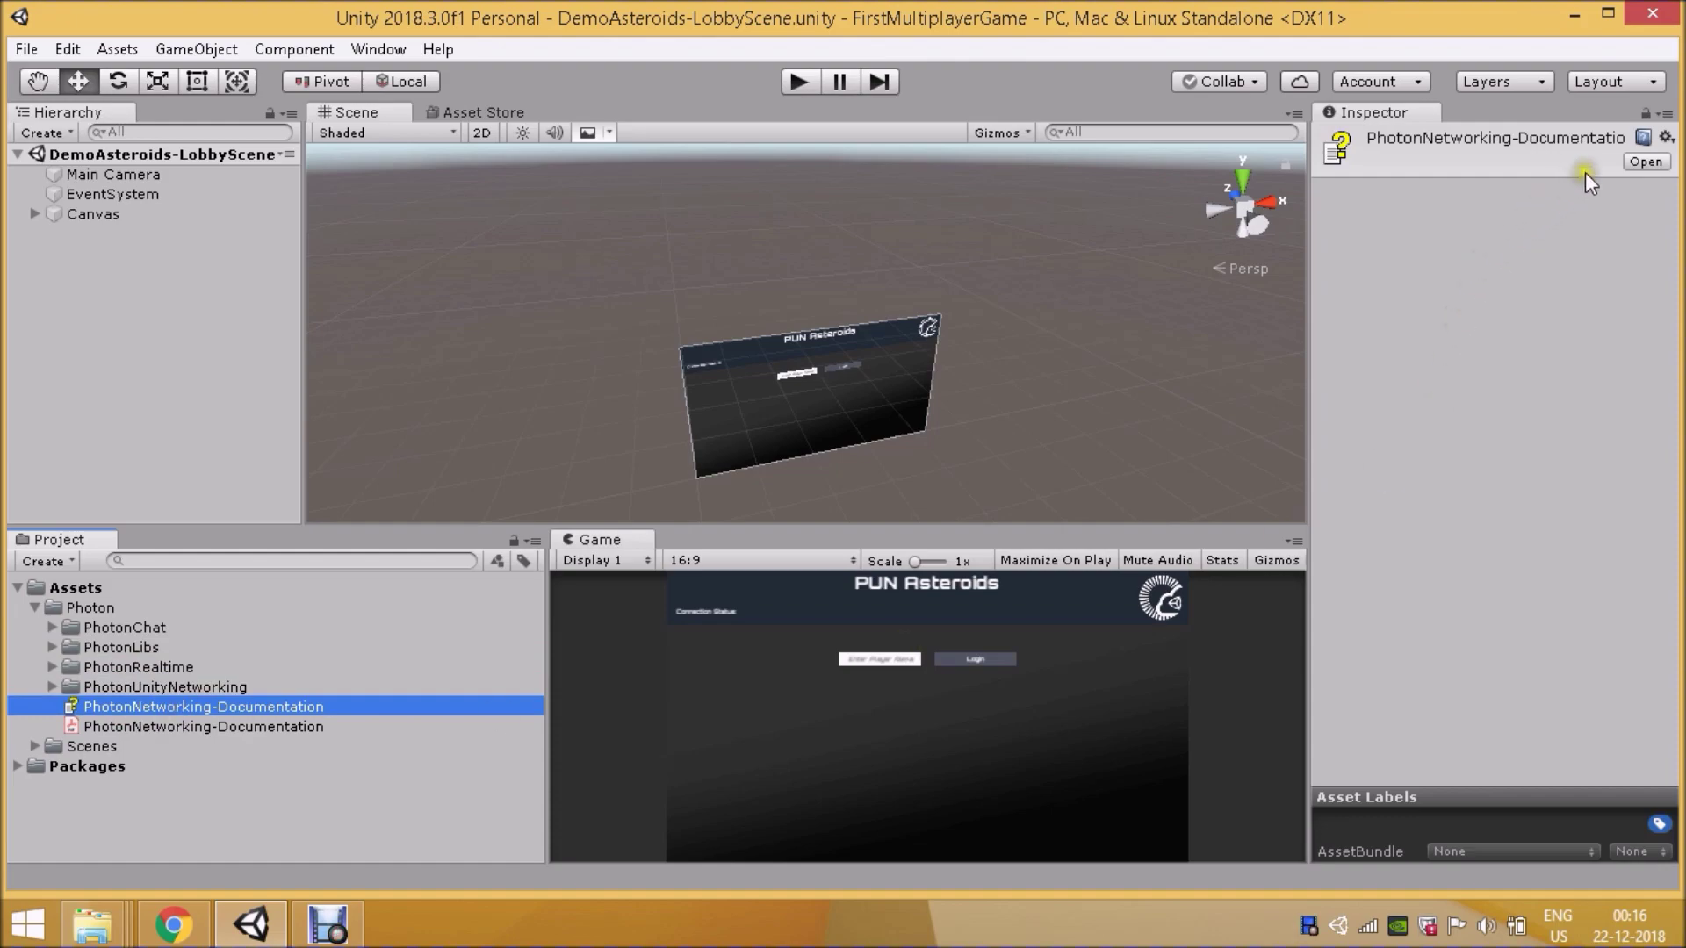
click(1642, 161)
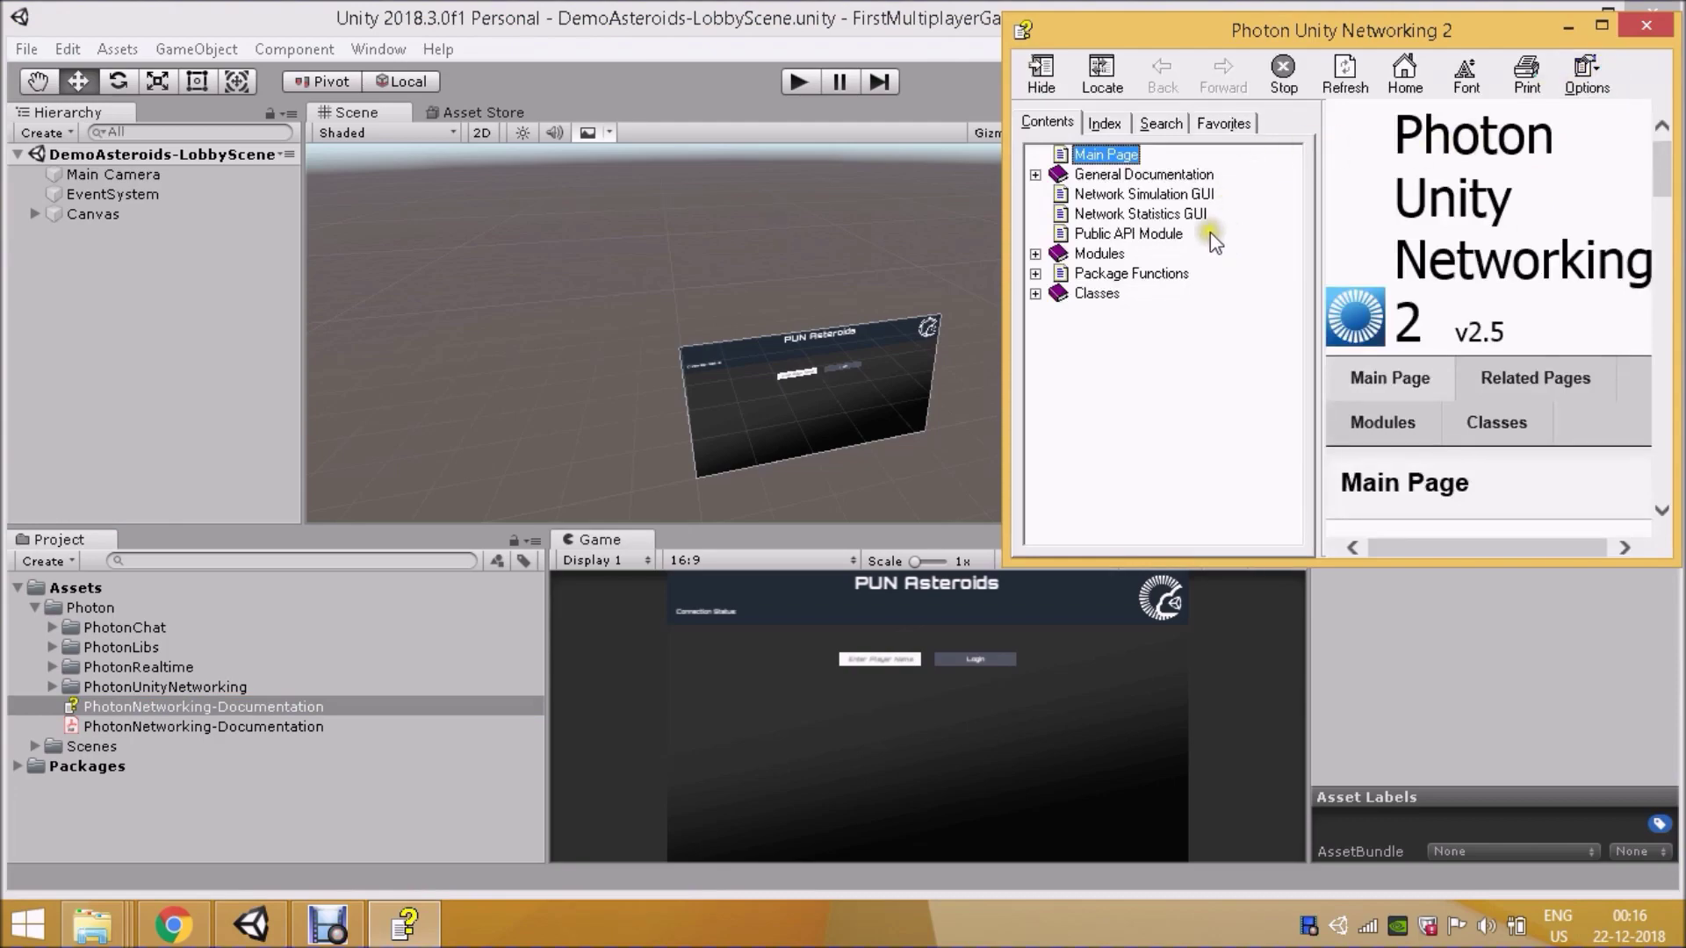
Step: Read the PUN 2 General Documentation page in a maximized help window
click(1126, 172)
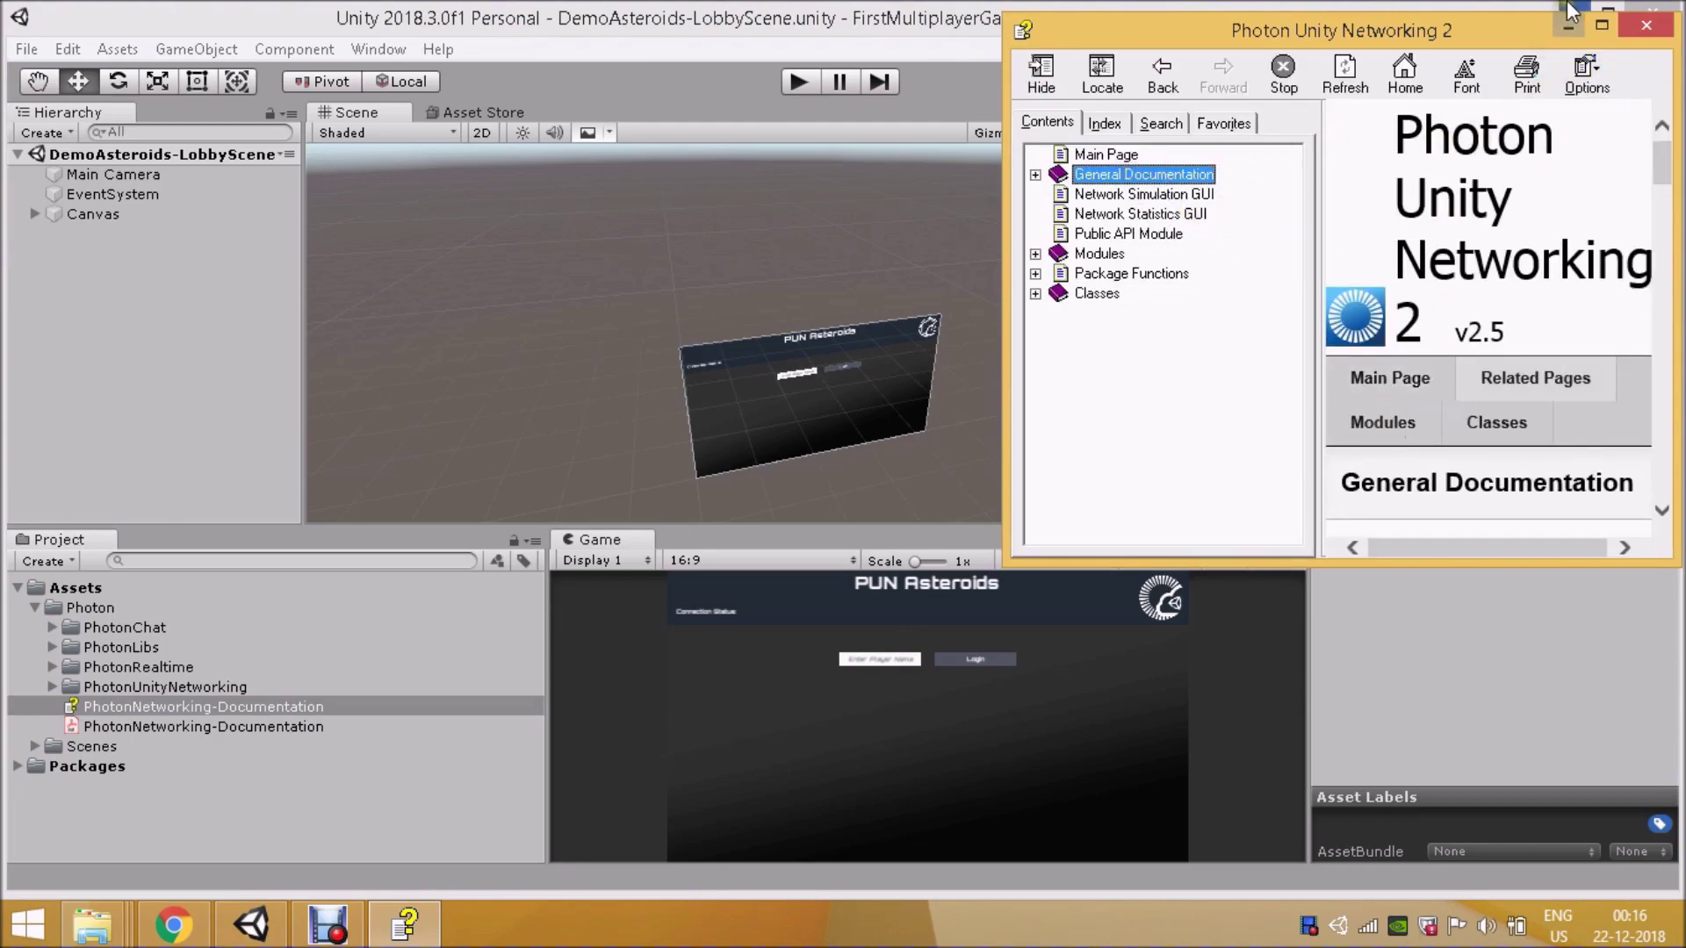
click(1602, 24)
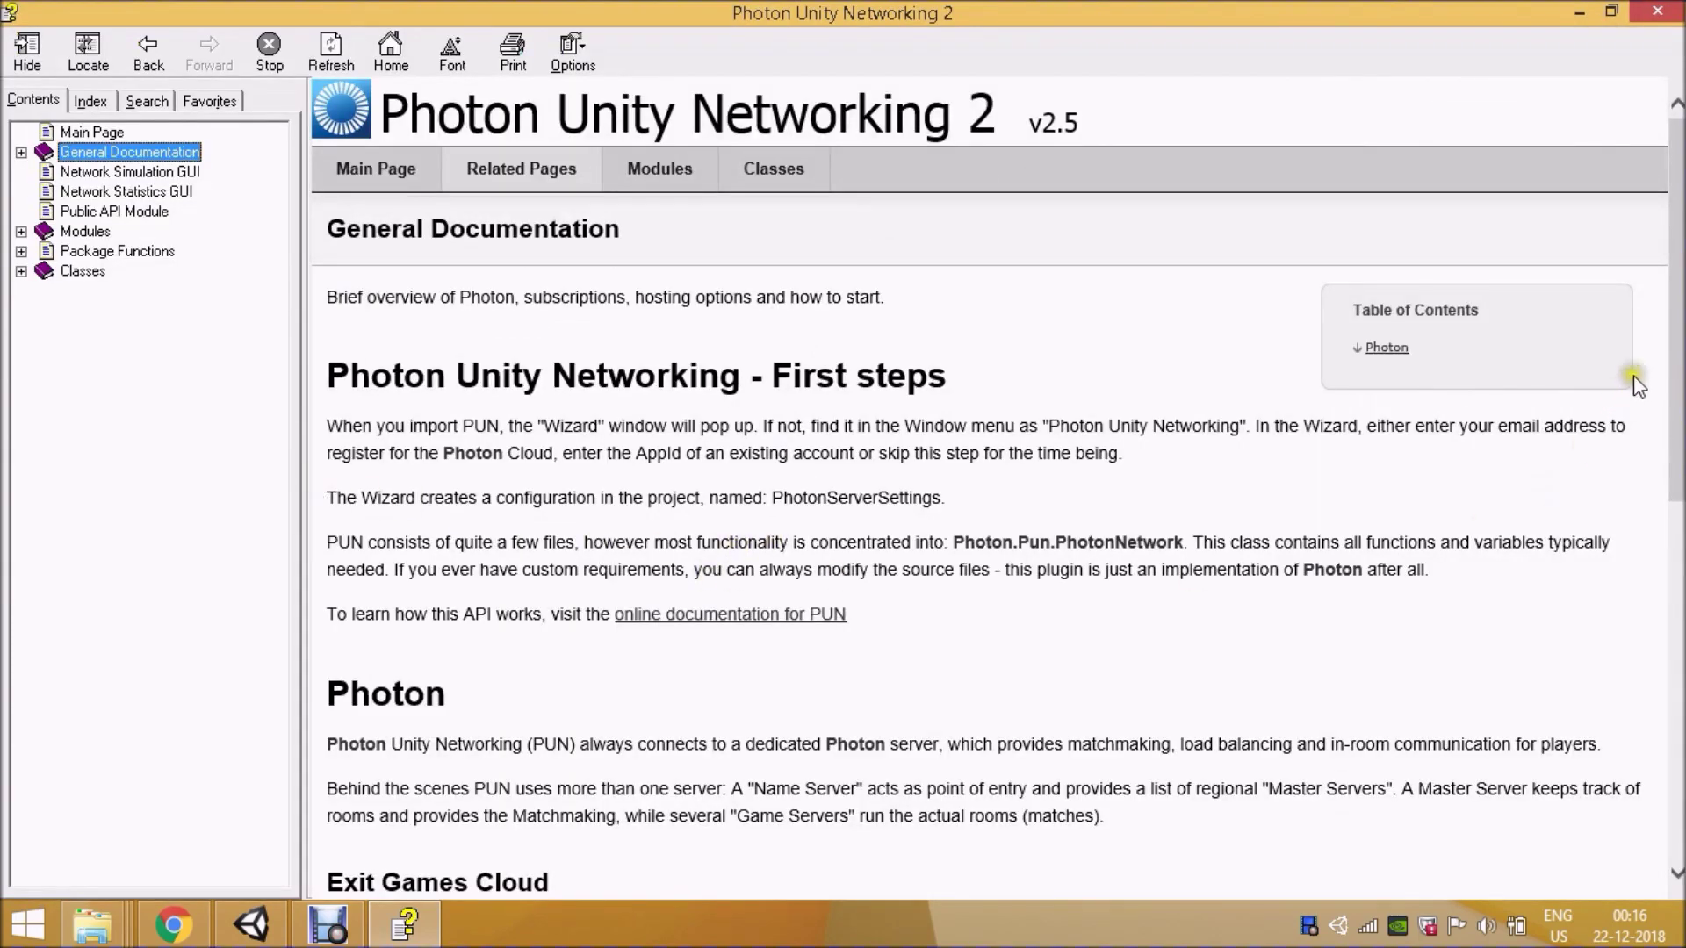
drag(1671, 343, 1672, 639)
scroll(1196, 645, down, 2)
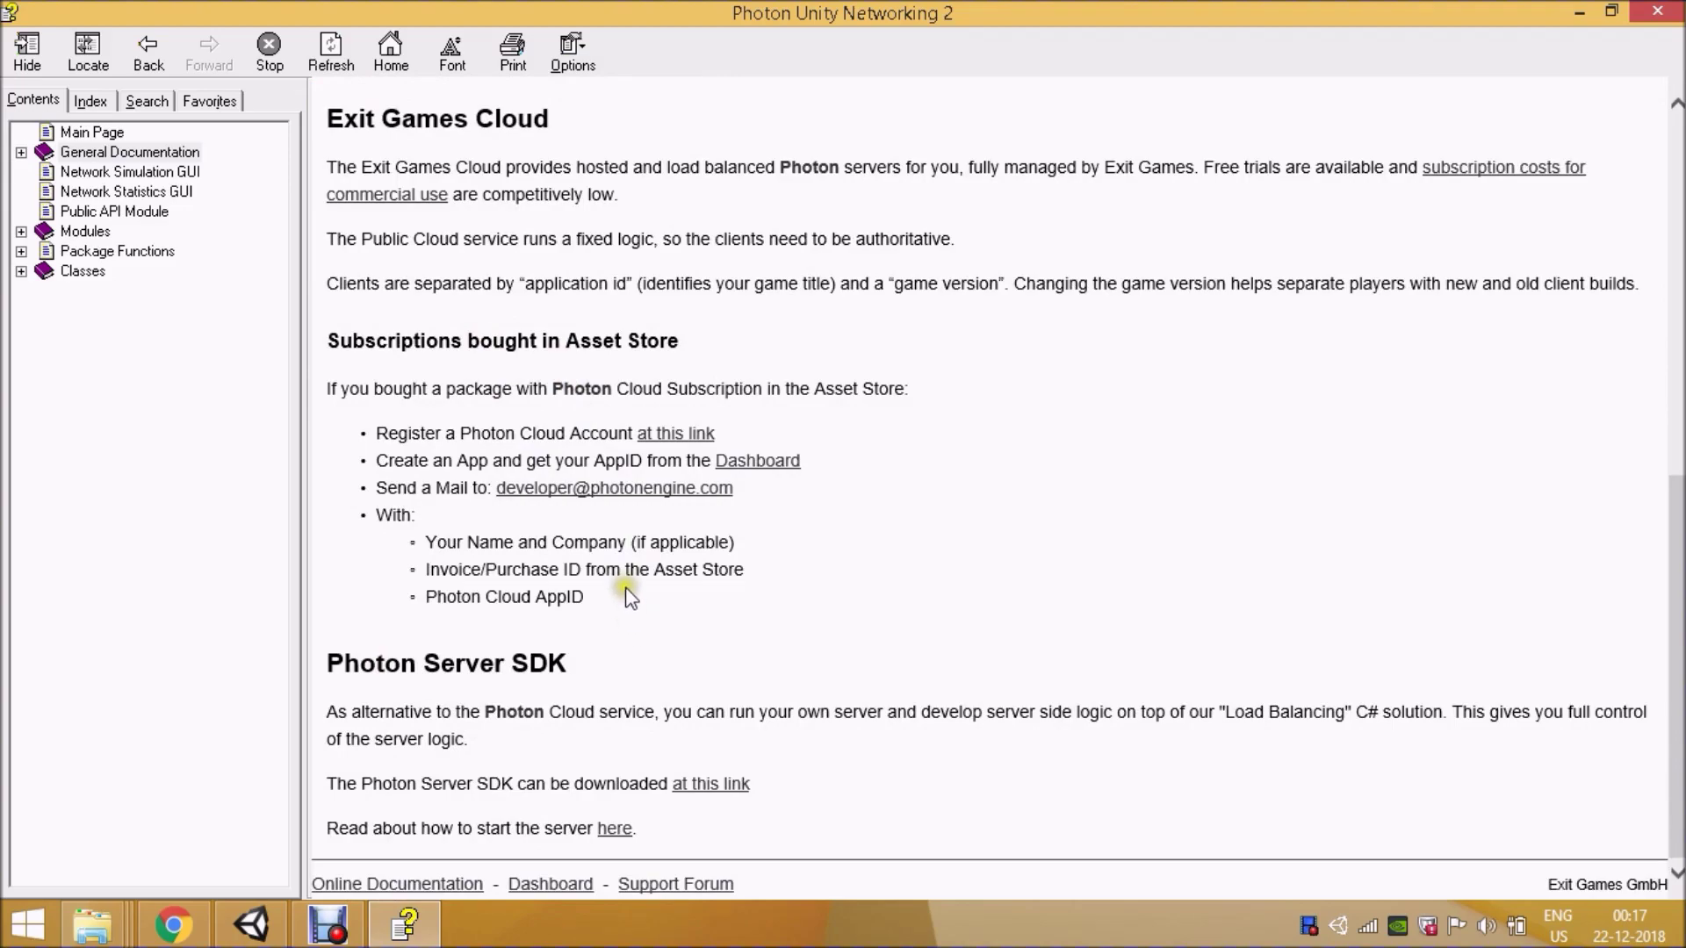
key(Home)
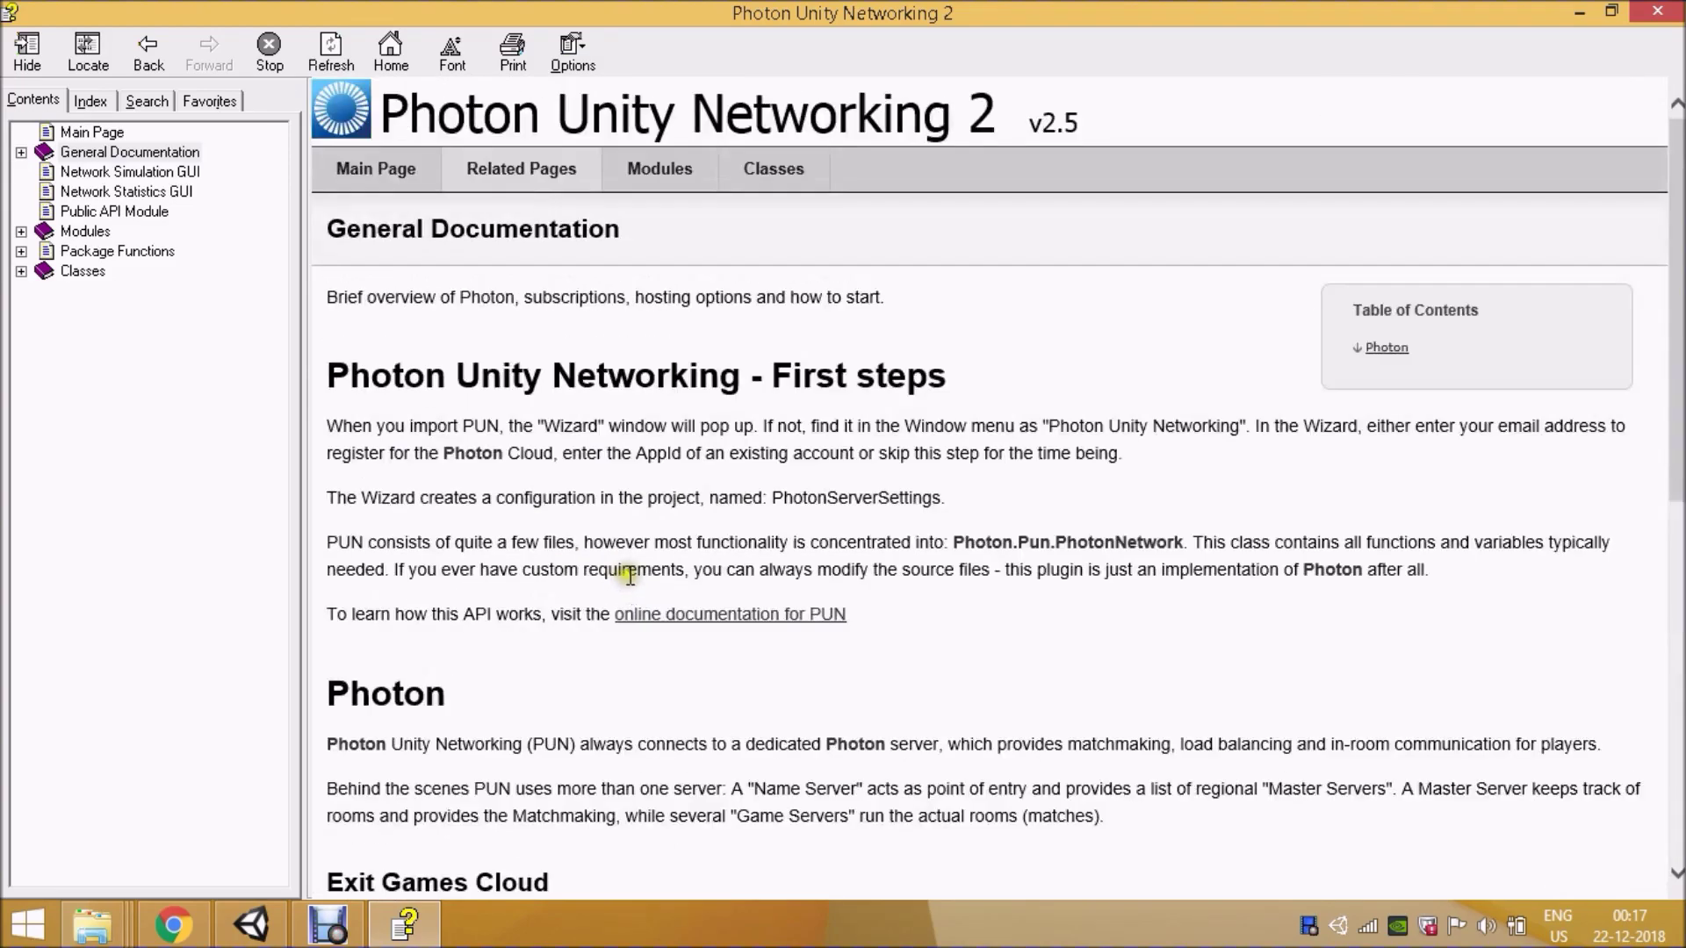
Step: Skim the PUN 2 Main Page, then minimize the help and return to Unity
click(376, 173)
scroll(570, 492, down, 5)
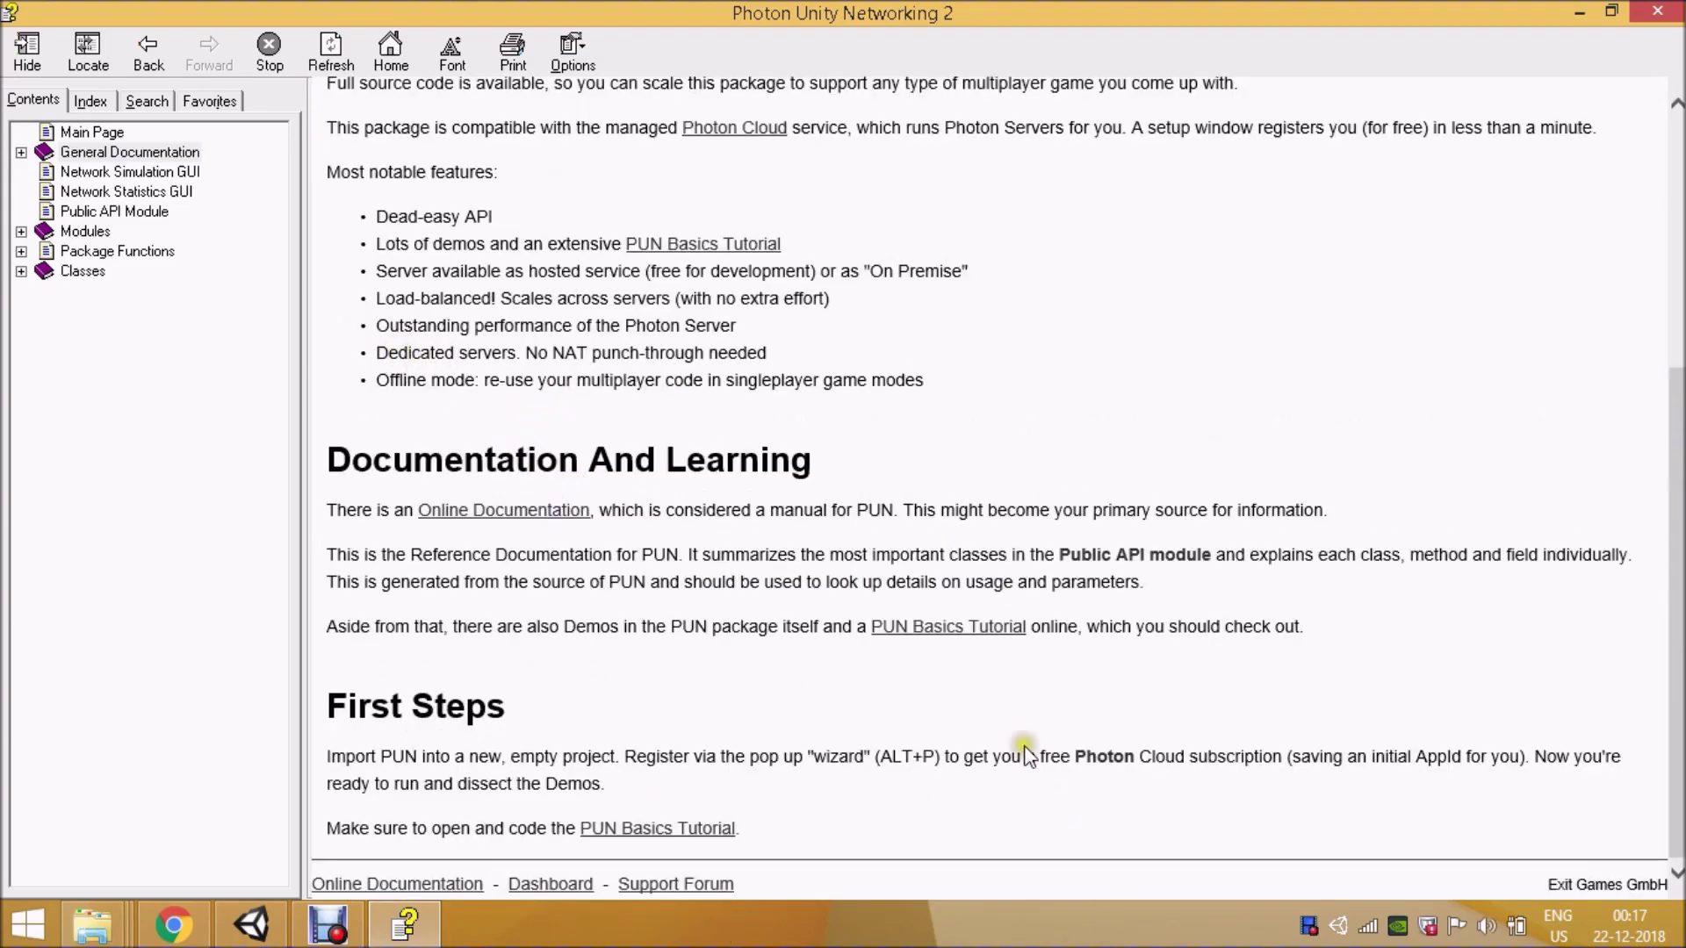
click(1580, 12)
click(252, 924)
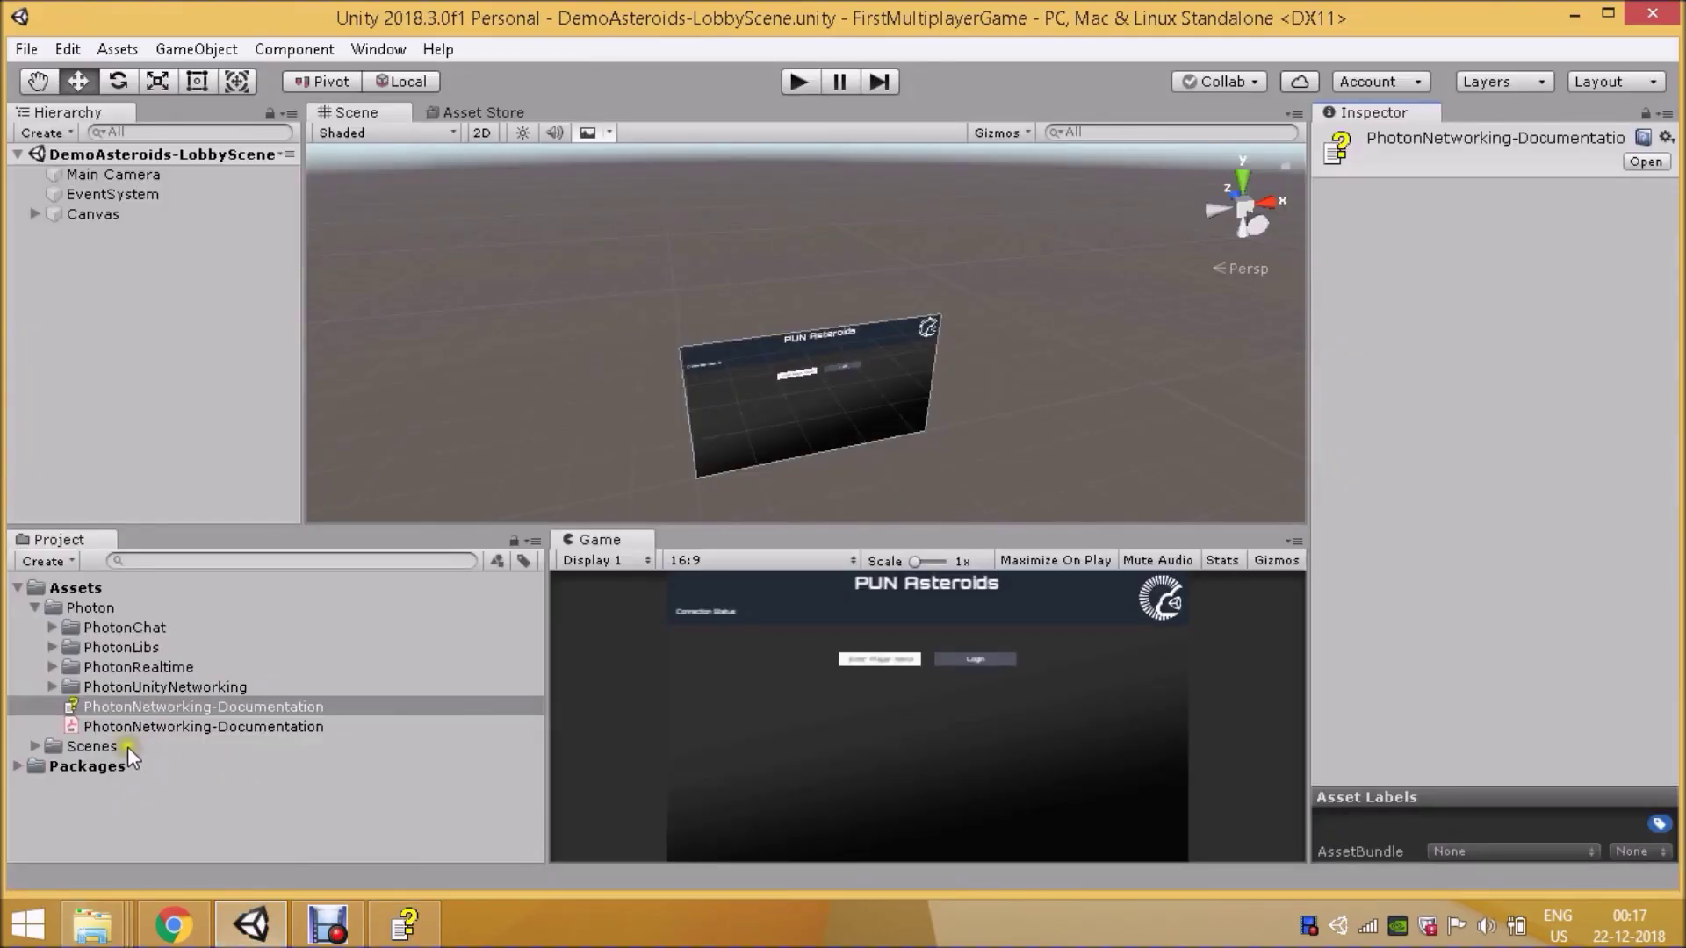
Step: Expand PhotonUnityNetworking and peek into PhotonChat's and the Demos folder's contents
click(52, 686)
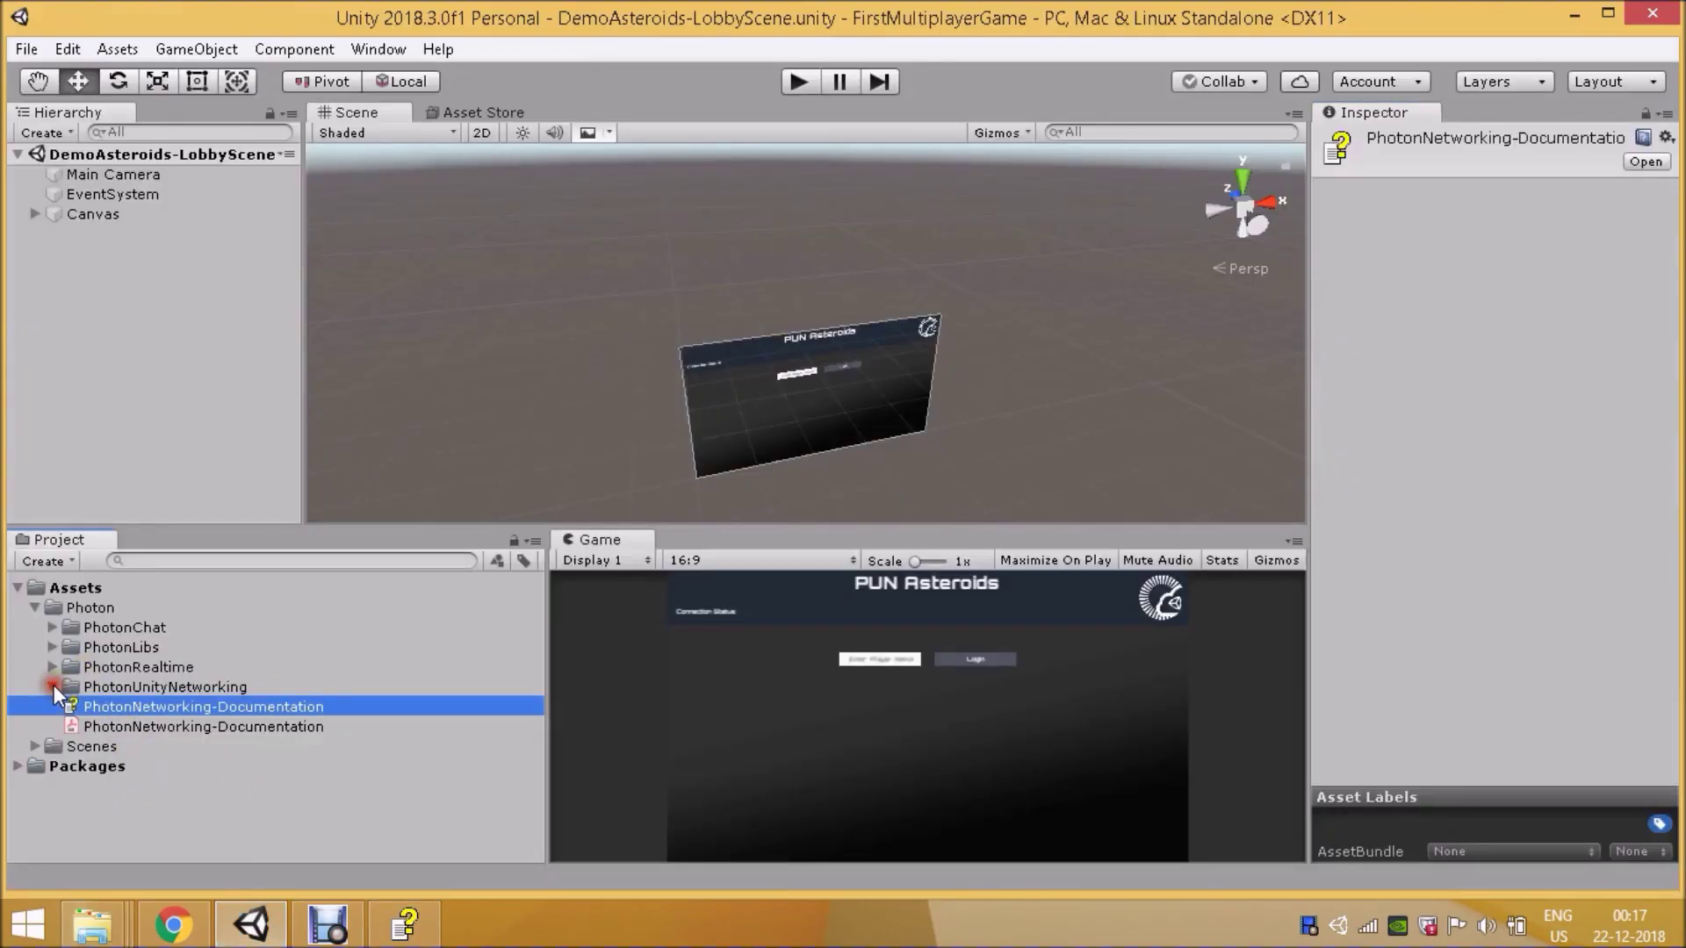
click(124, 687)
click(114, 664)
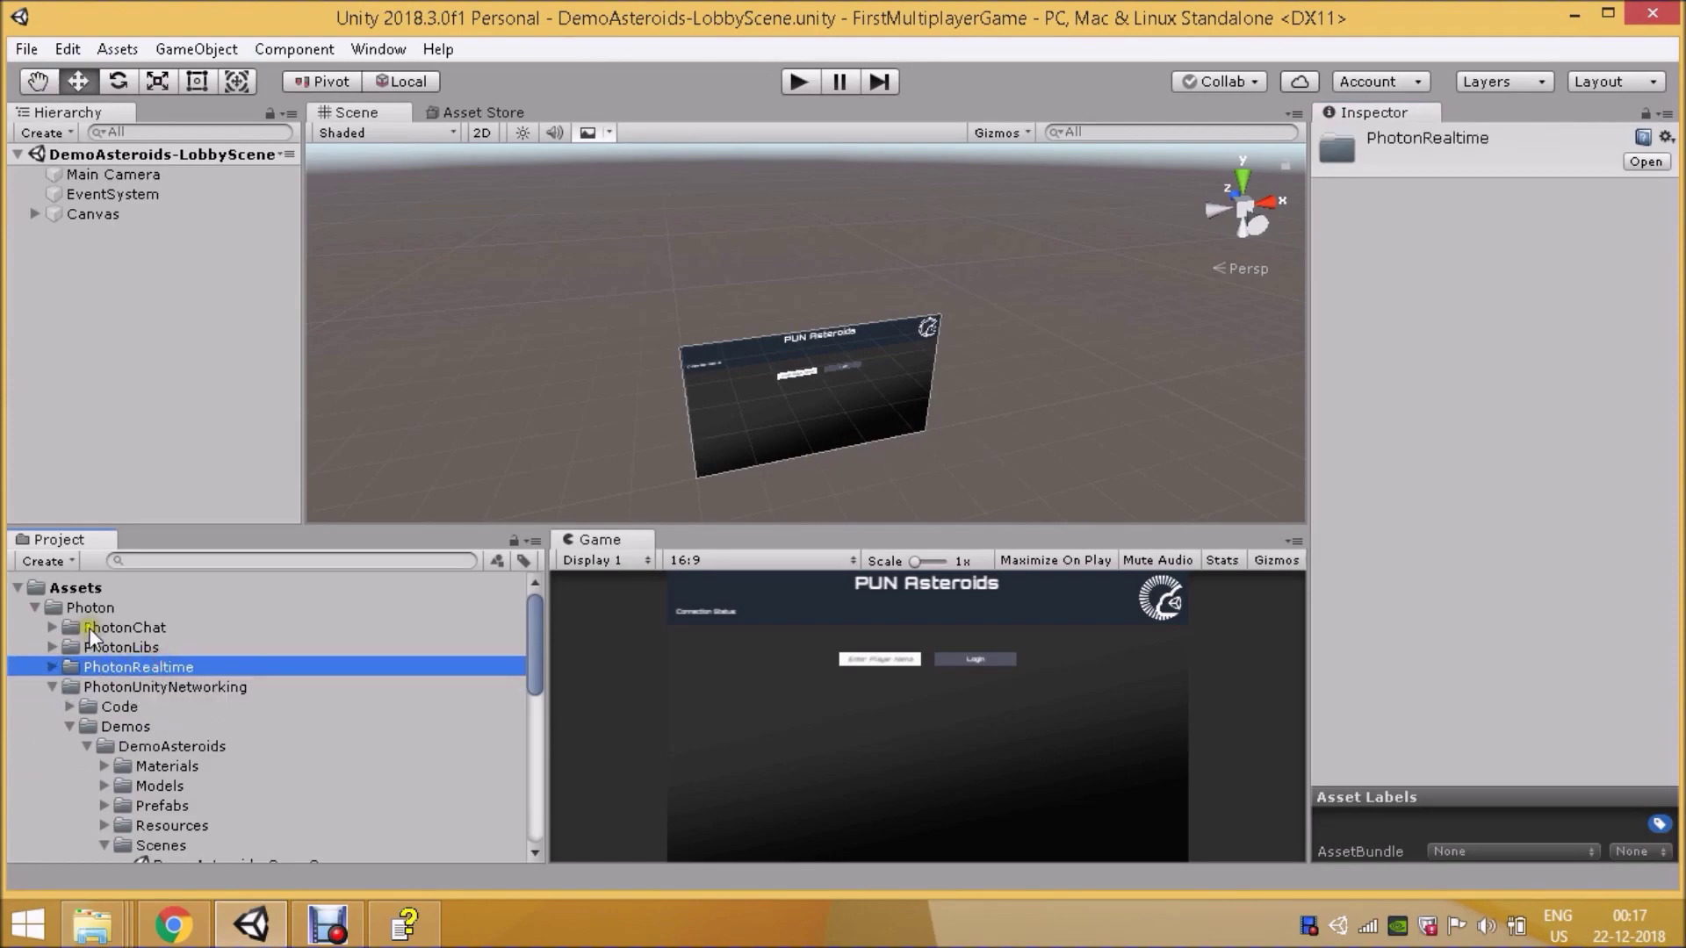
click(87, 629)
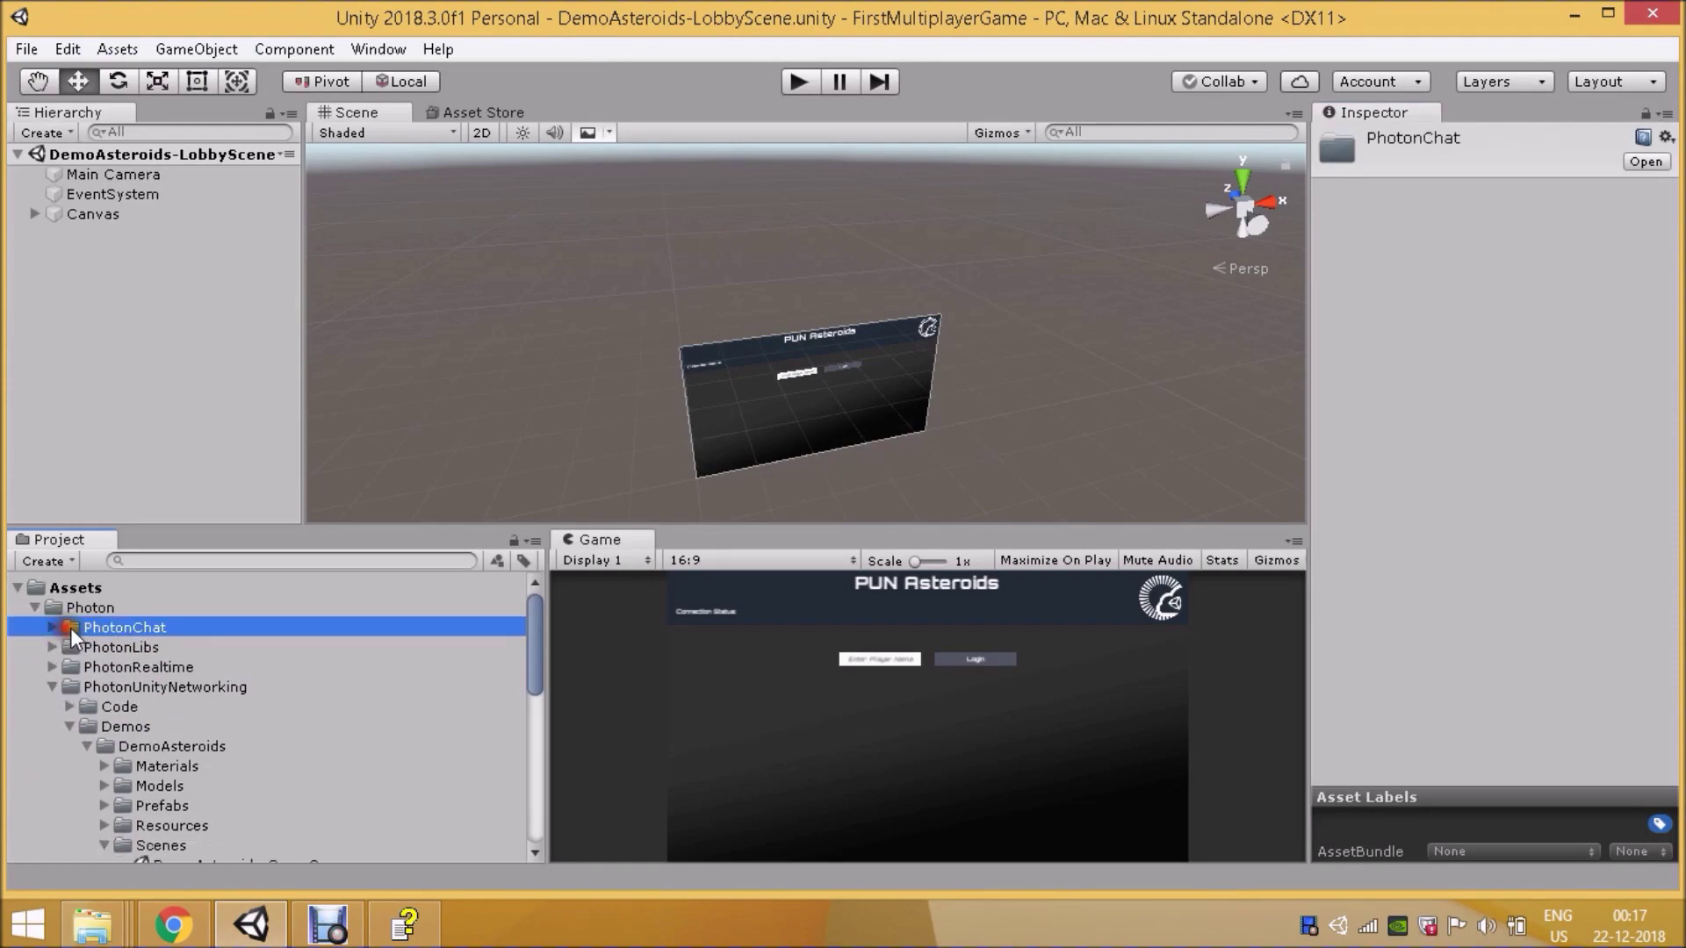
click(53, 628)
click(53, 628)
click(139, 689)
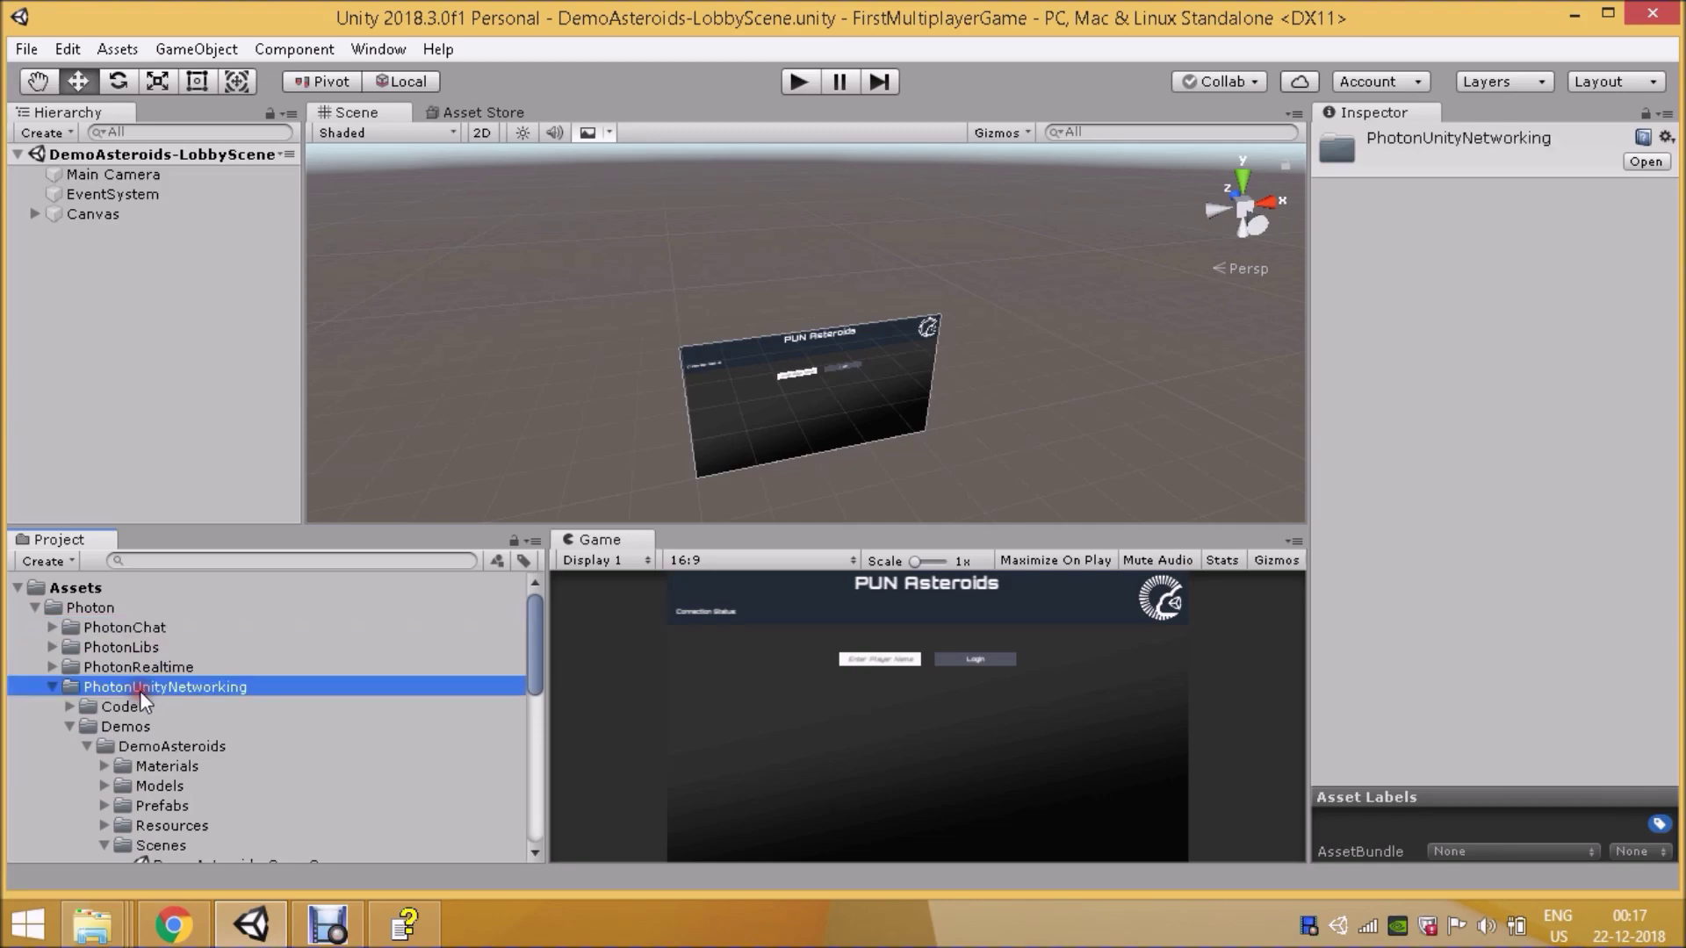
click(118, 726)
click(71, 727)
Step: Expand PhotonLibs to view its libraries, then collapse it
scroll(167, 702, down, 2)
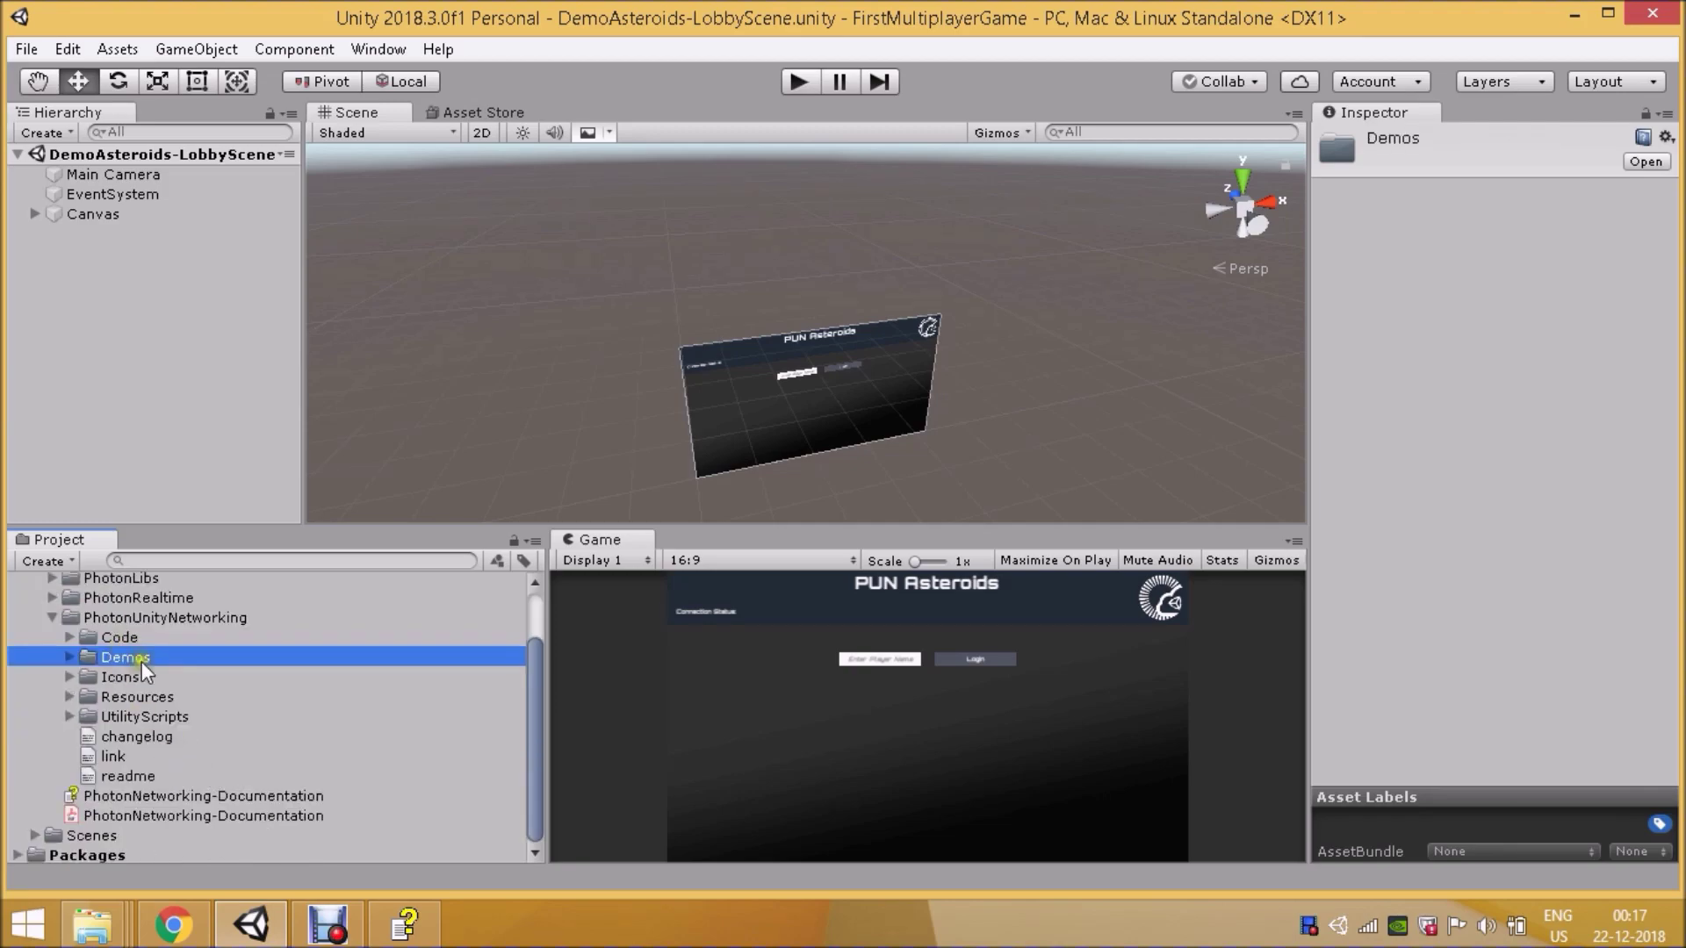
click(55, 579)
click(54, 582)
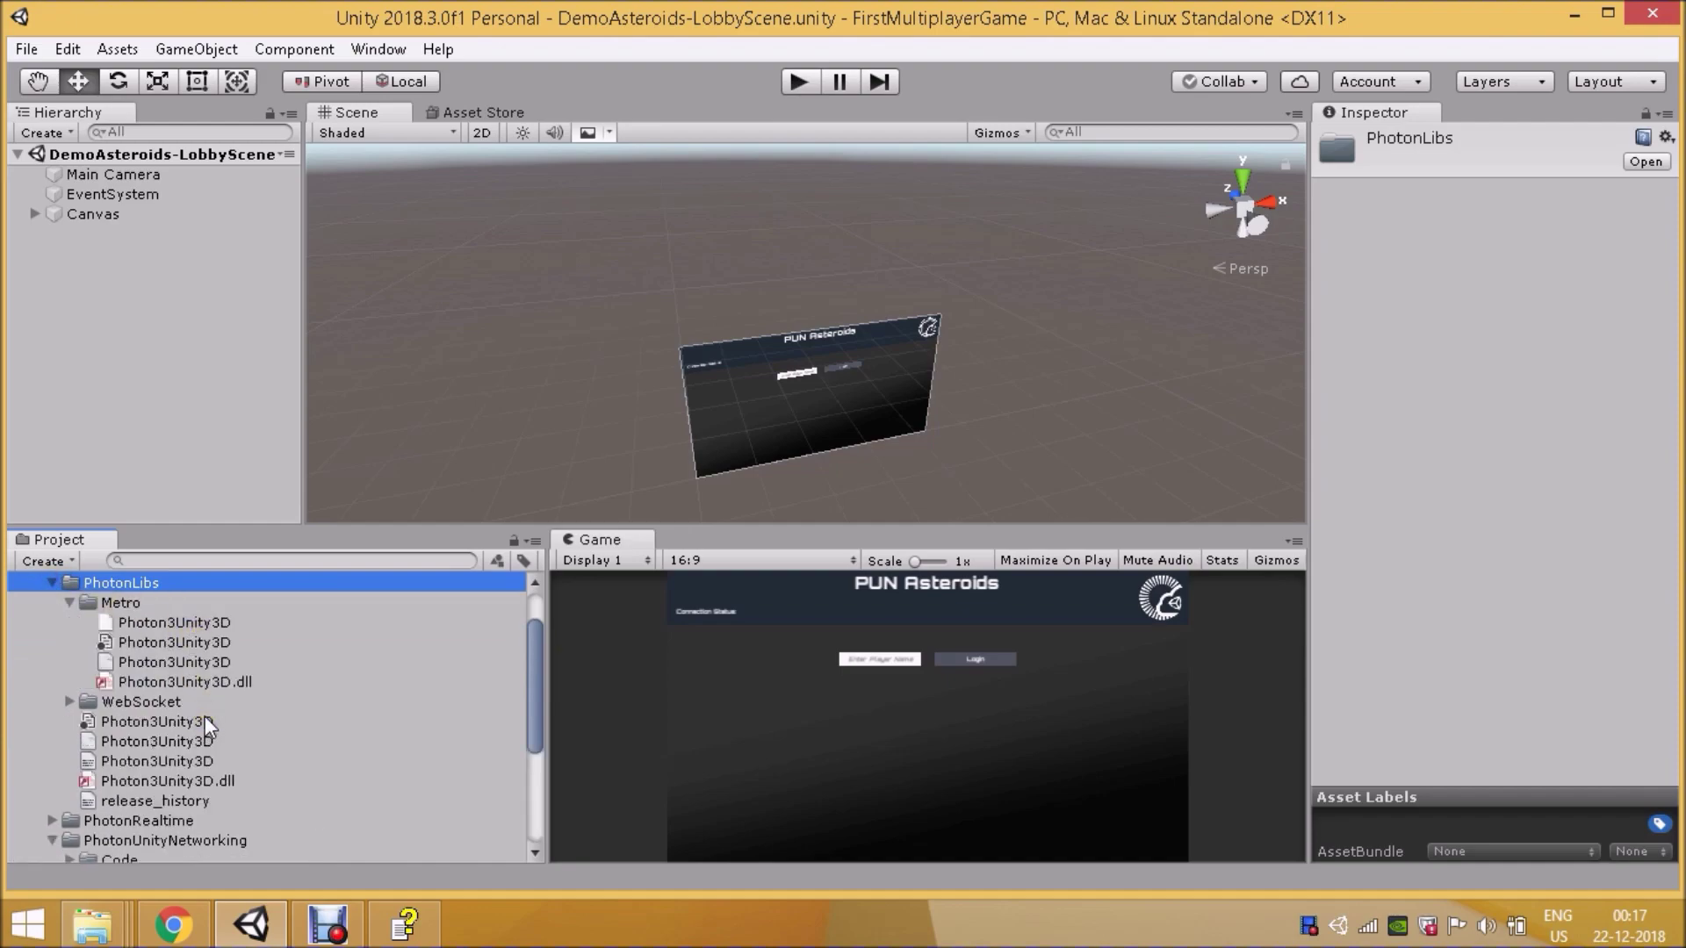
click(51, 583)
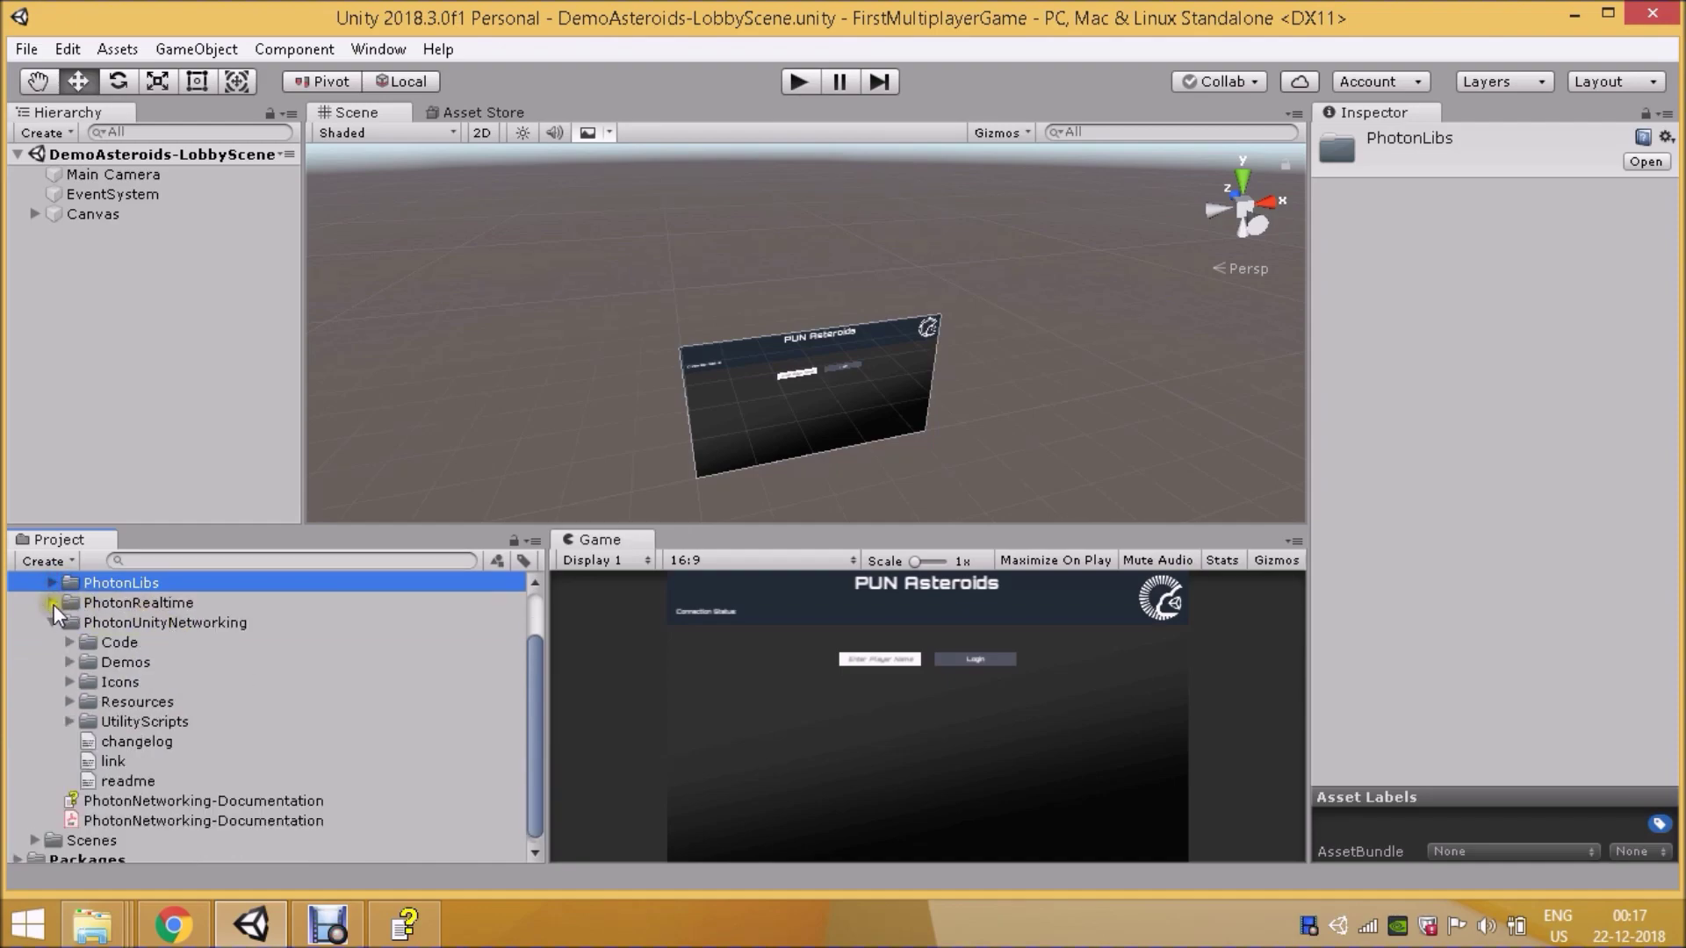
Step: Expand PhotonRealtime and its Code folder to list scripts like Player, Room and WebRpc
click(53, 603)
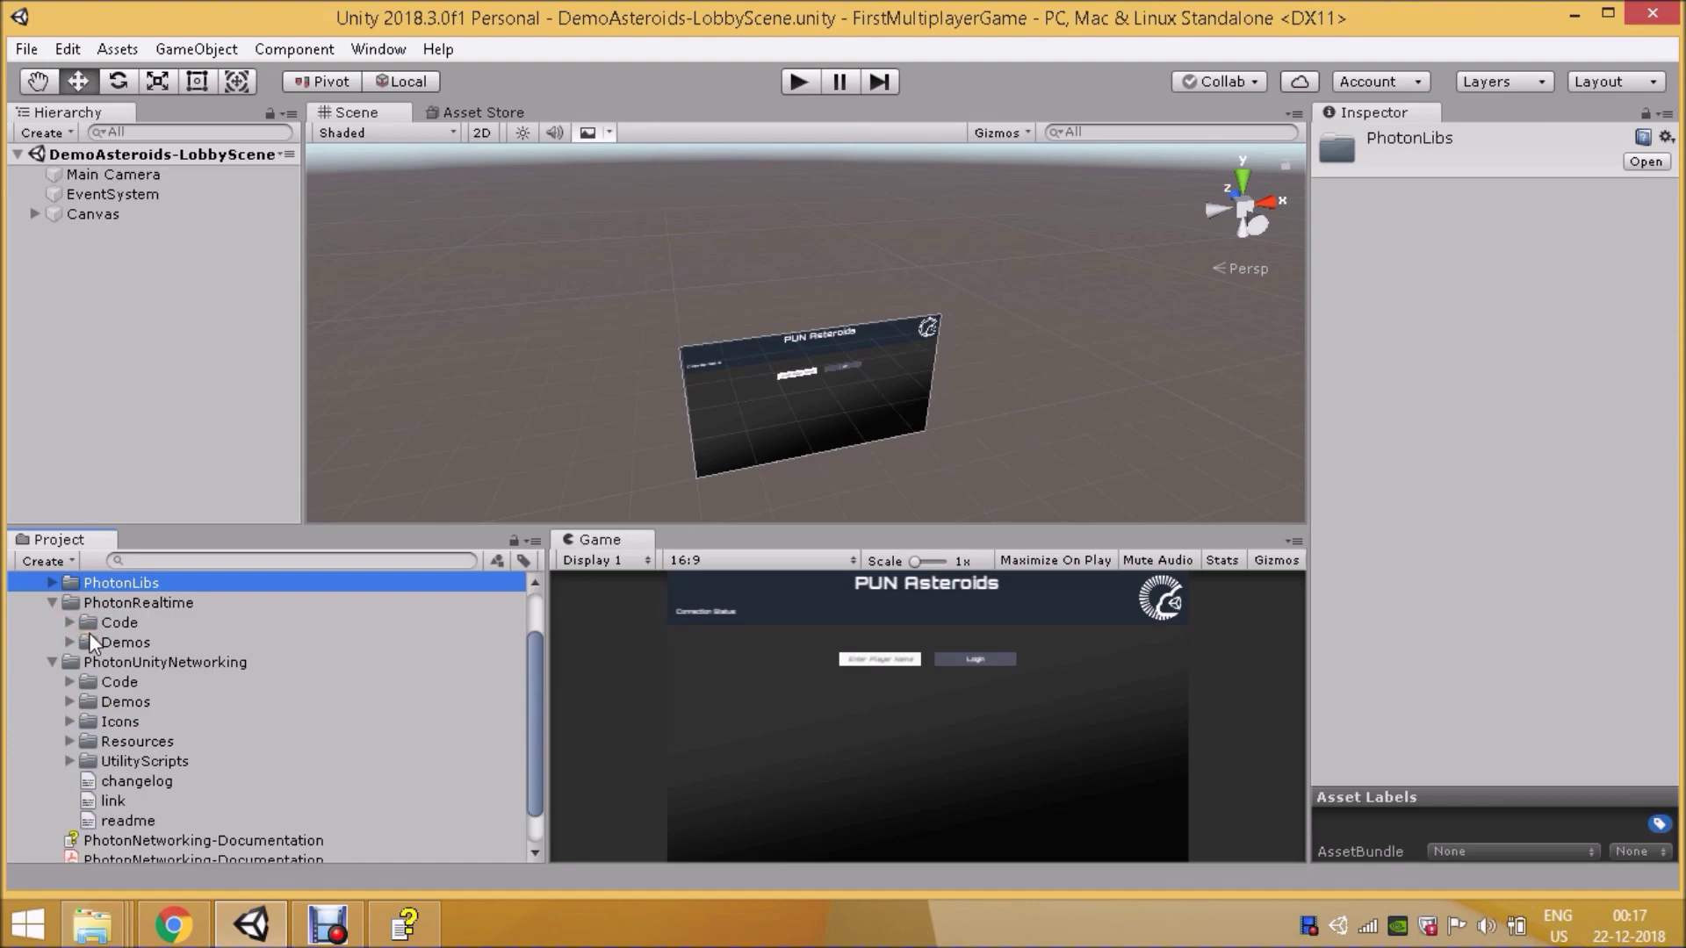
click(71, 623)
click(69, 623)
scroll(263, 670, up, 3)
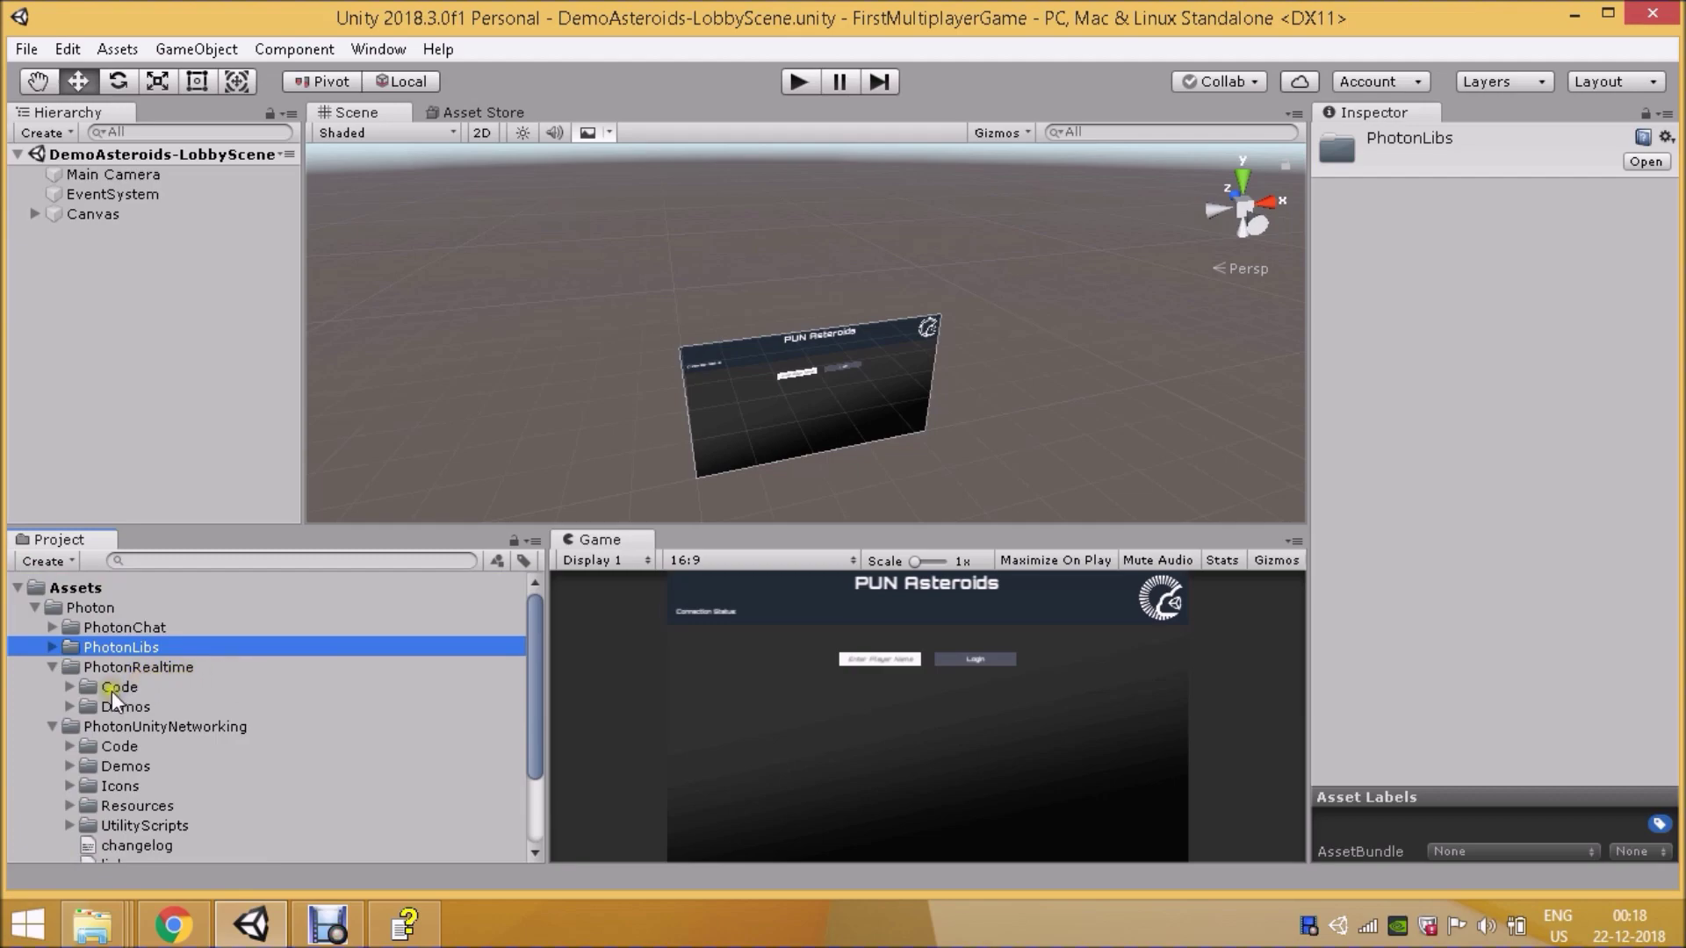
click(77, 669)
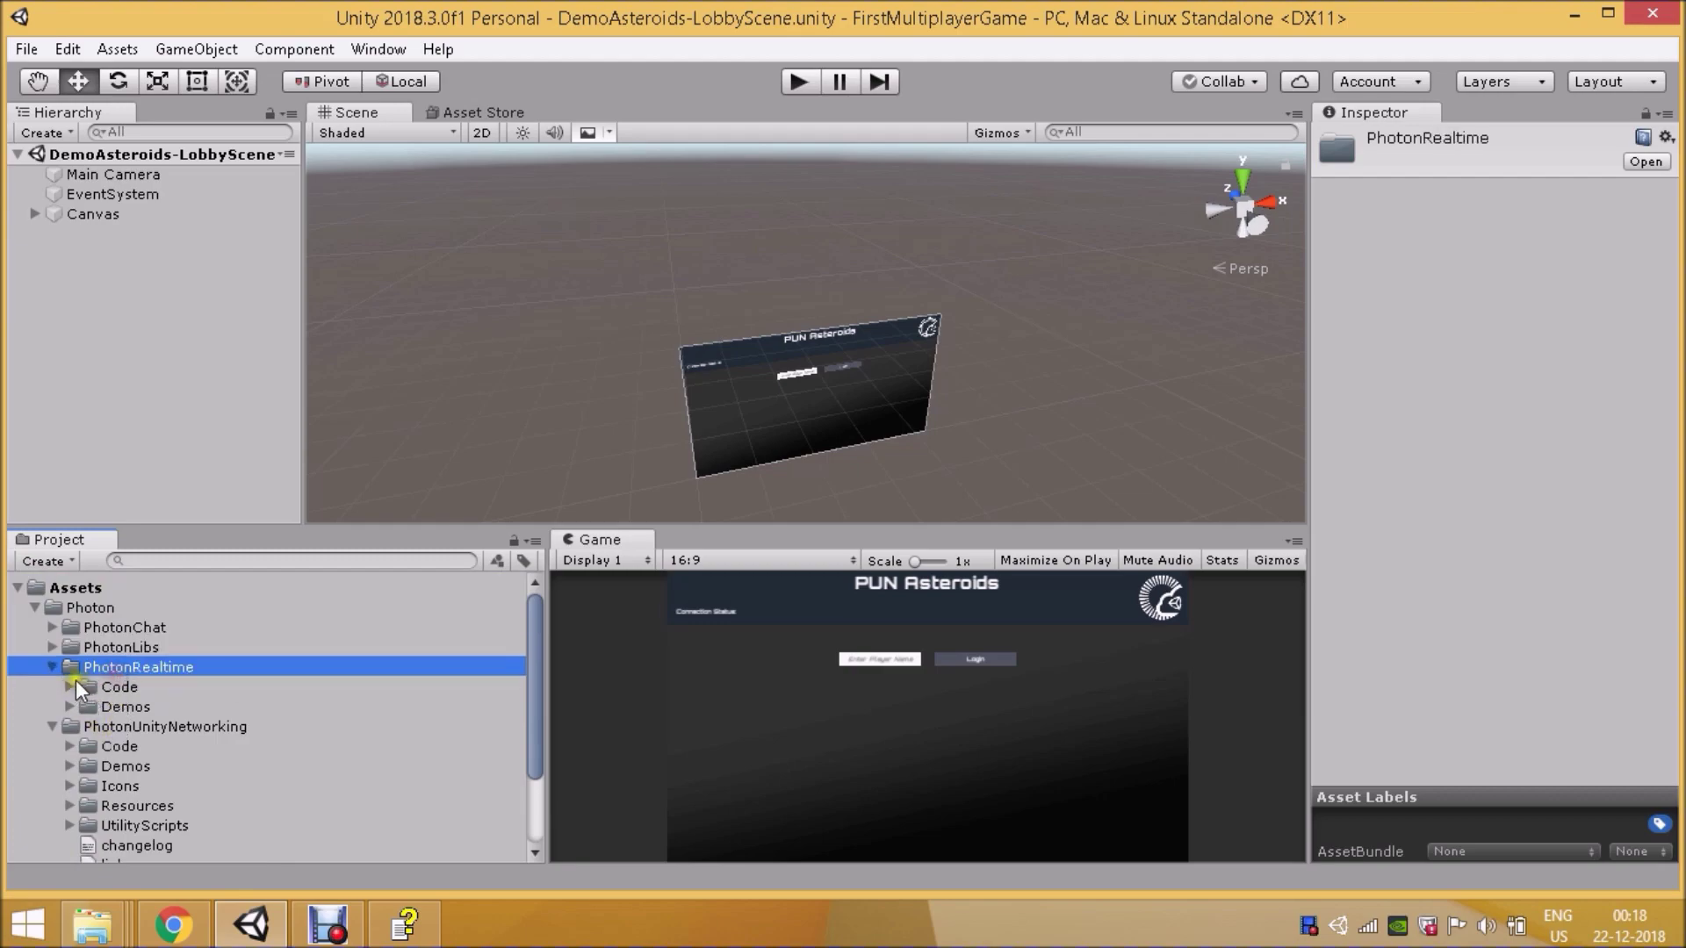
click(70, 686)
scroll(181, 722, down, 2)
scroll(179, 723, down, 5)
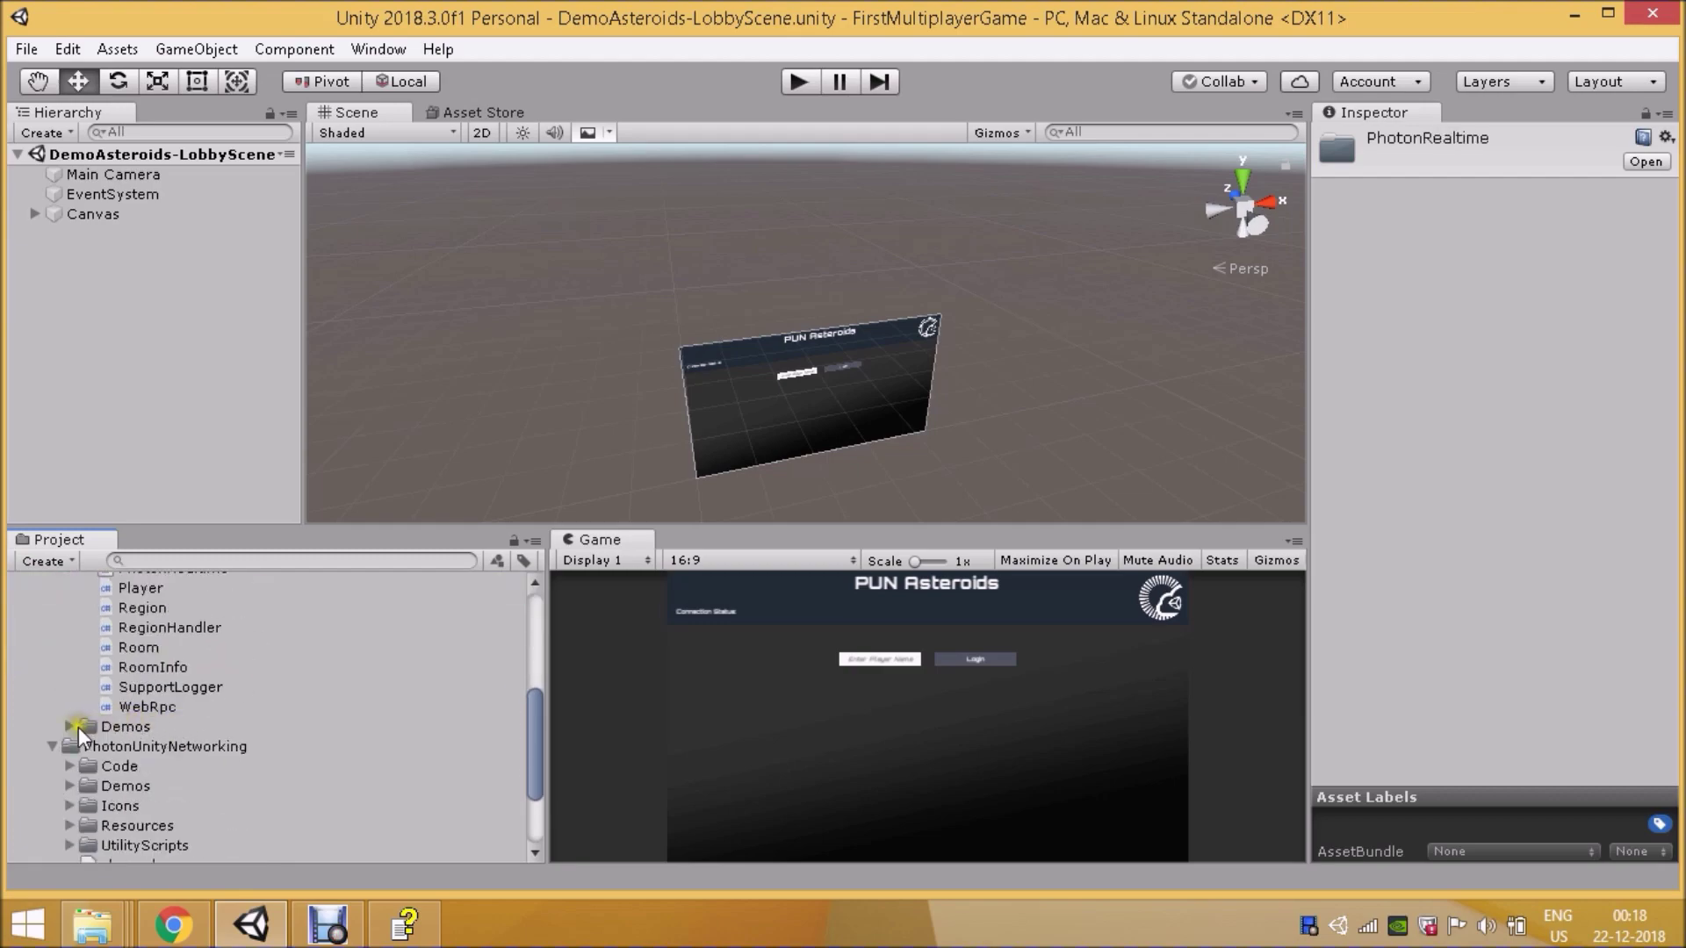
scroll(101, 715, up, 2)
Step: Review the PhotonRealtime assembly definition's settings in the Inspector
click(145, 648)
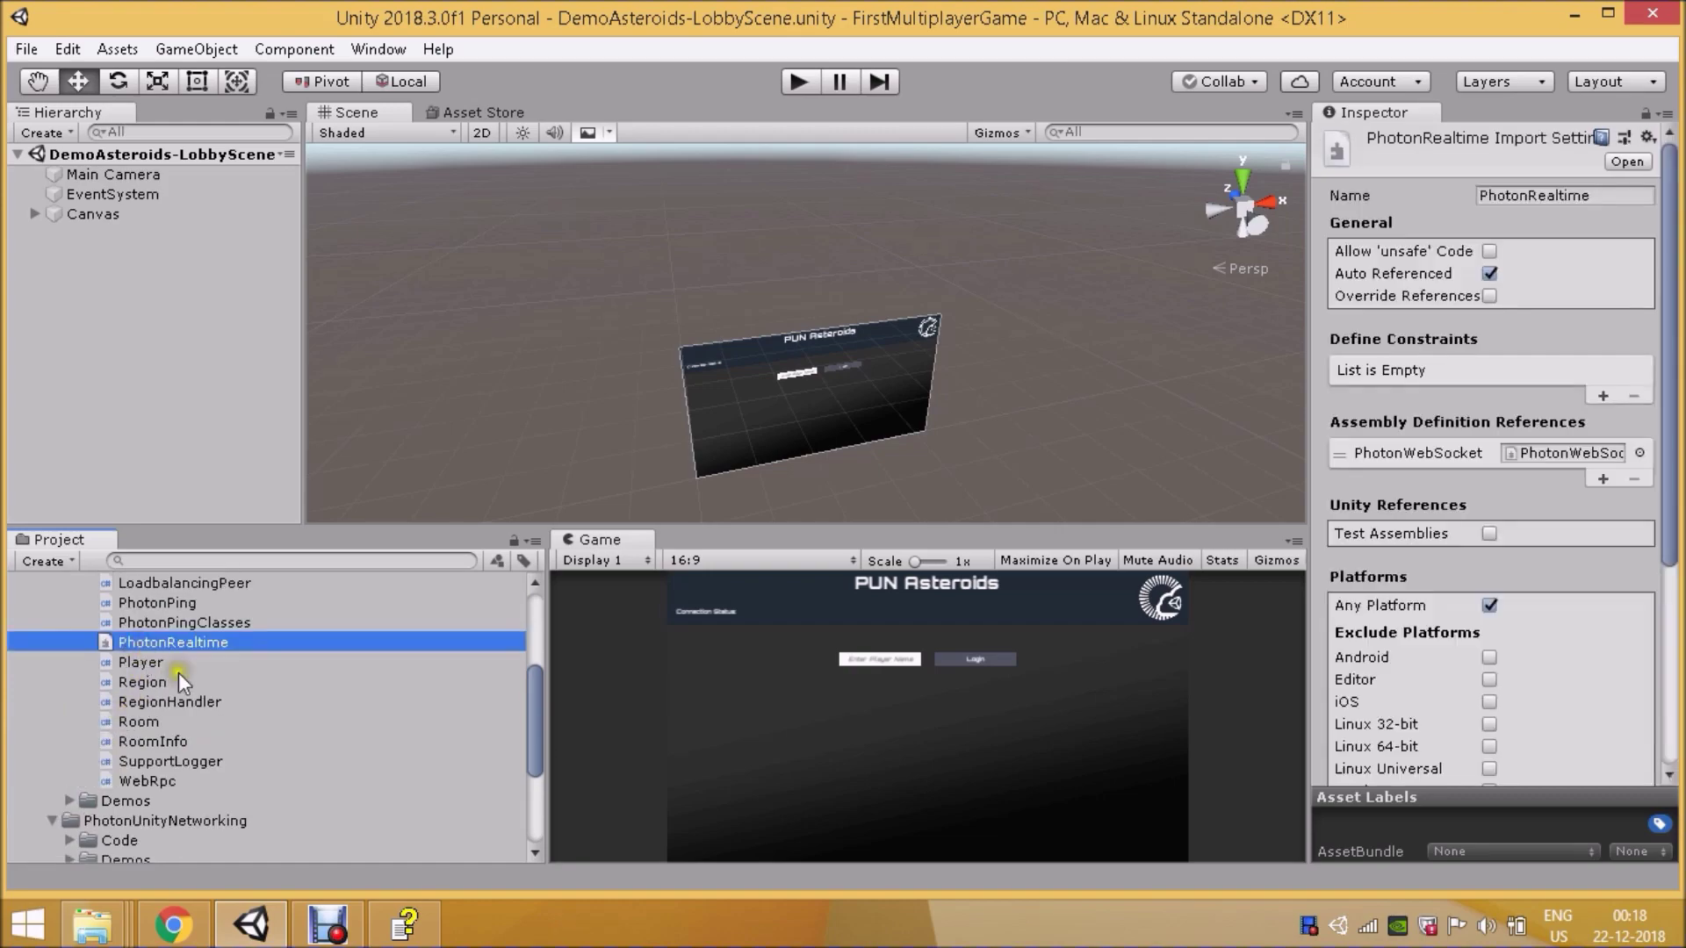
scroll(1431, 676, down, 3)
scroll(1428, 671, up, 6)
scroll(161, 719, down, 3)
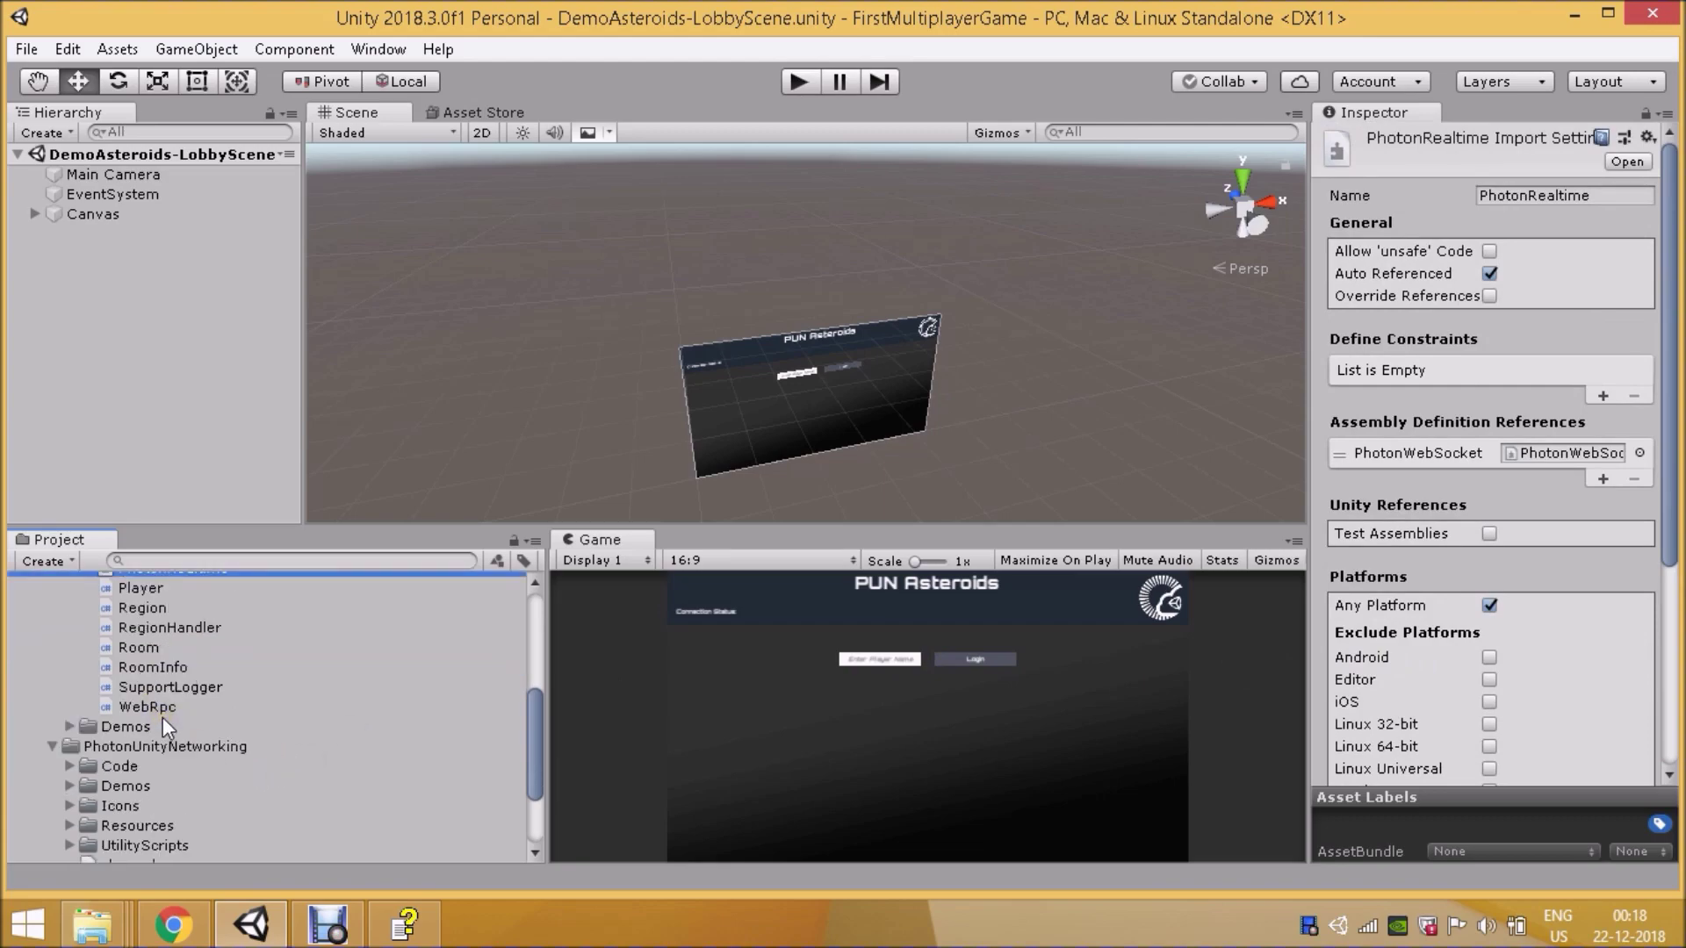
scroll(172, 699, up, 3)
Step: Inspect the PhotonPingClasses script's import settings, then switch to Photon's site in Chrome
click(188, 625)
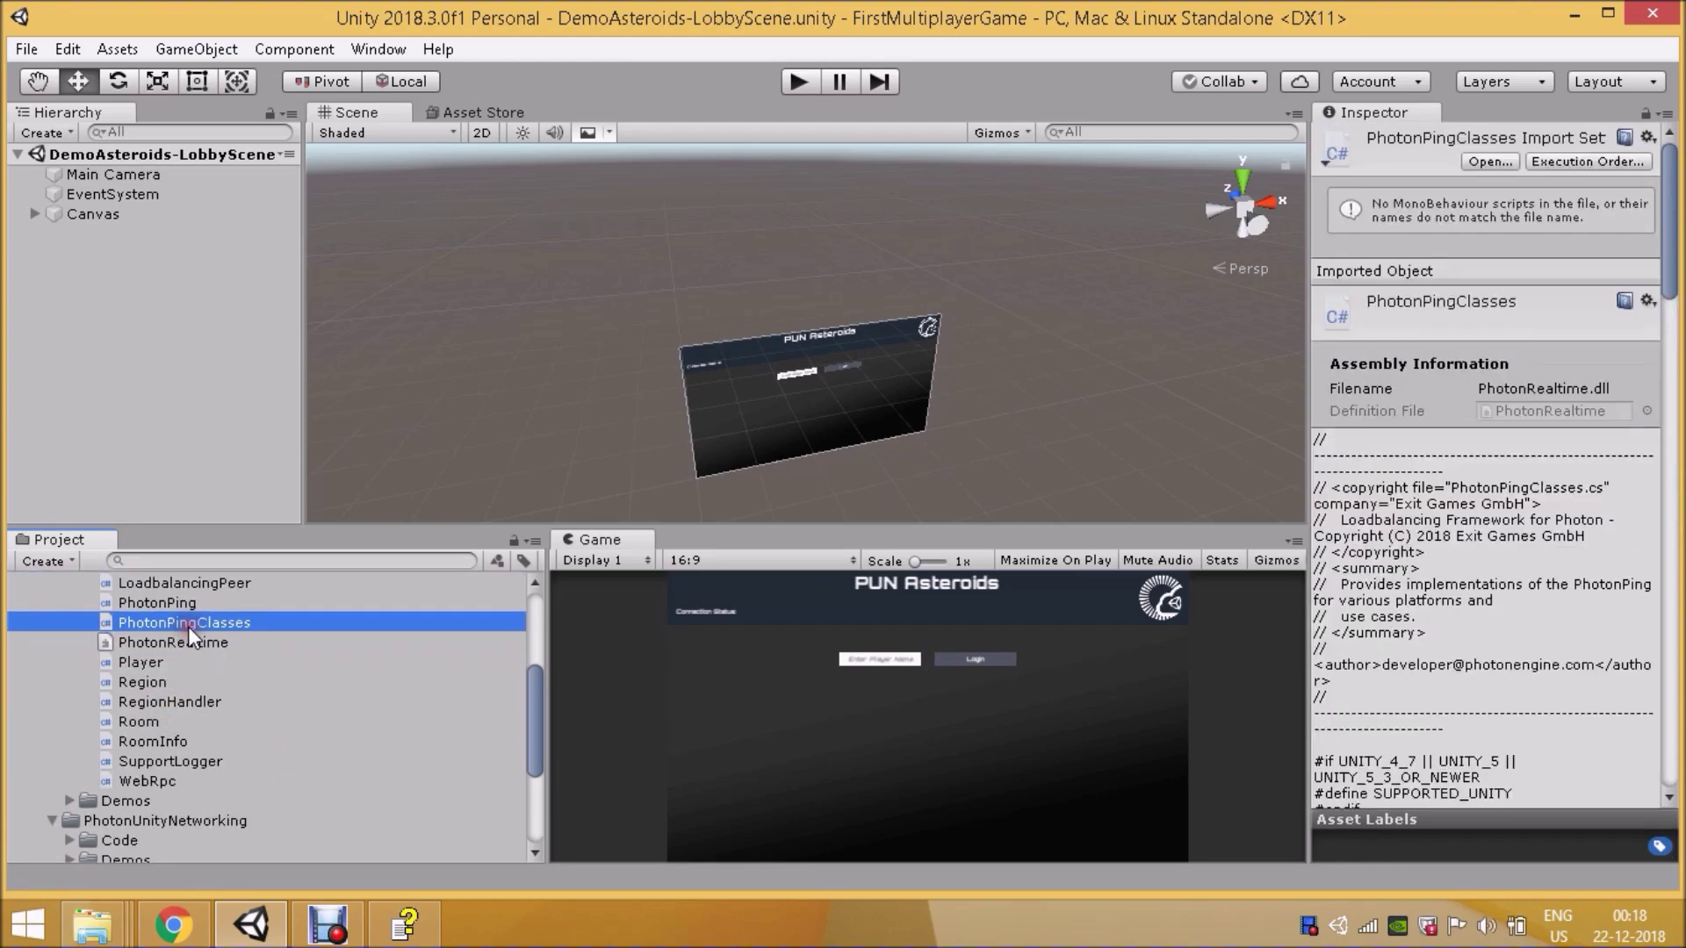
scroll(249, 711, up, 3)
scroll(249, 713, up, 3)
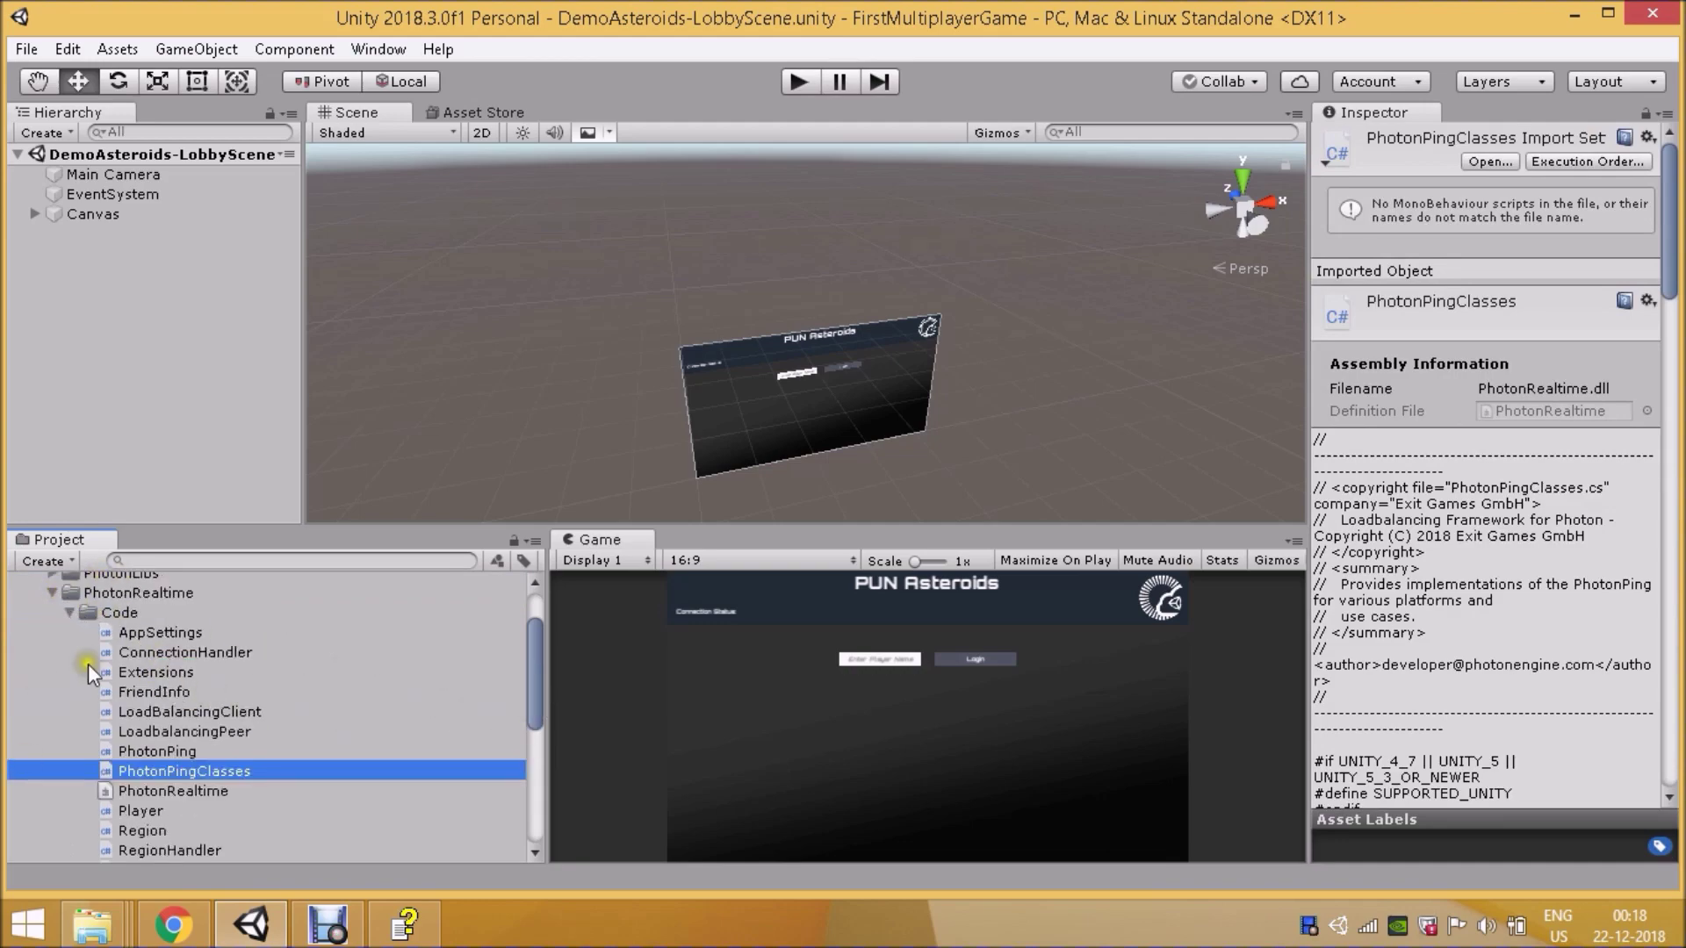
click(69, 595)
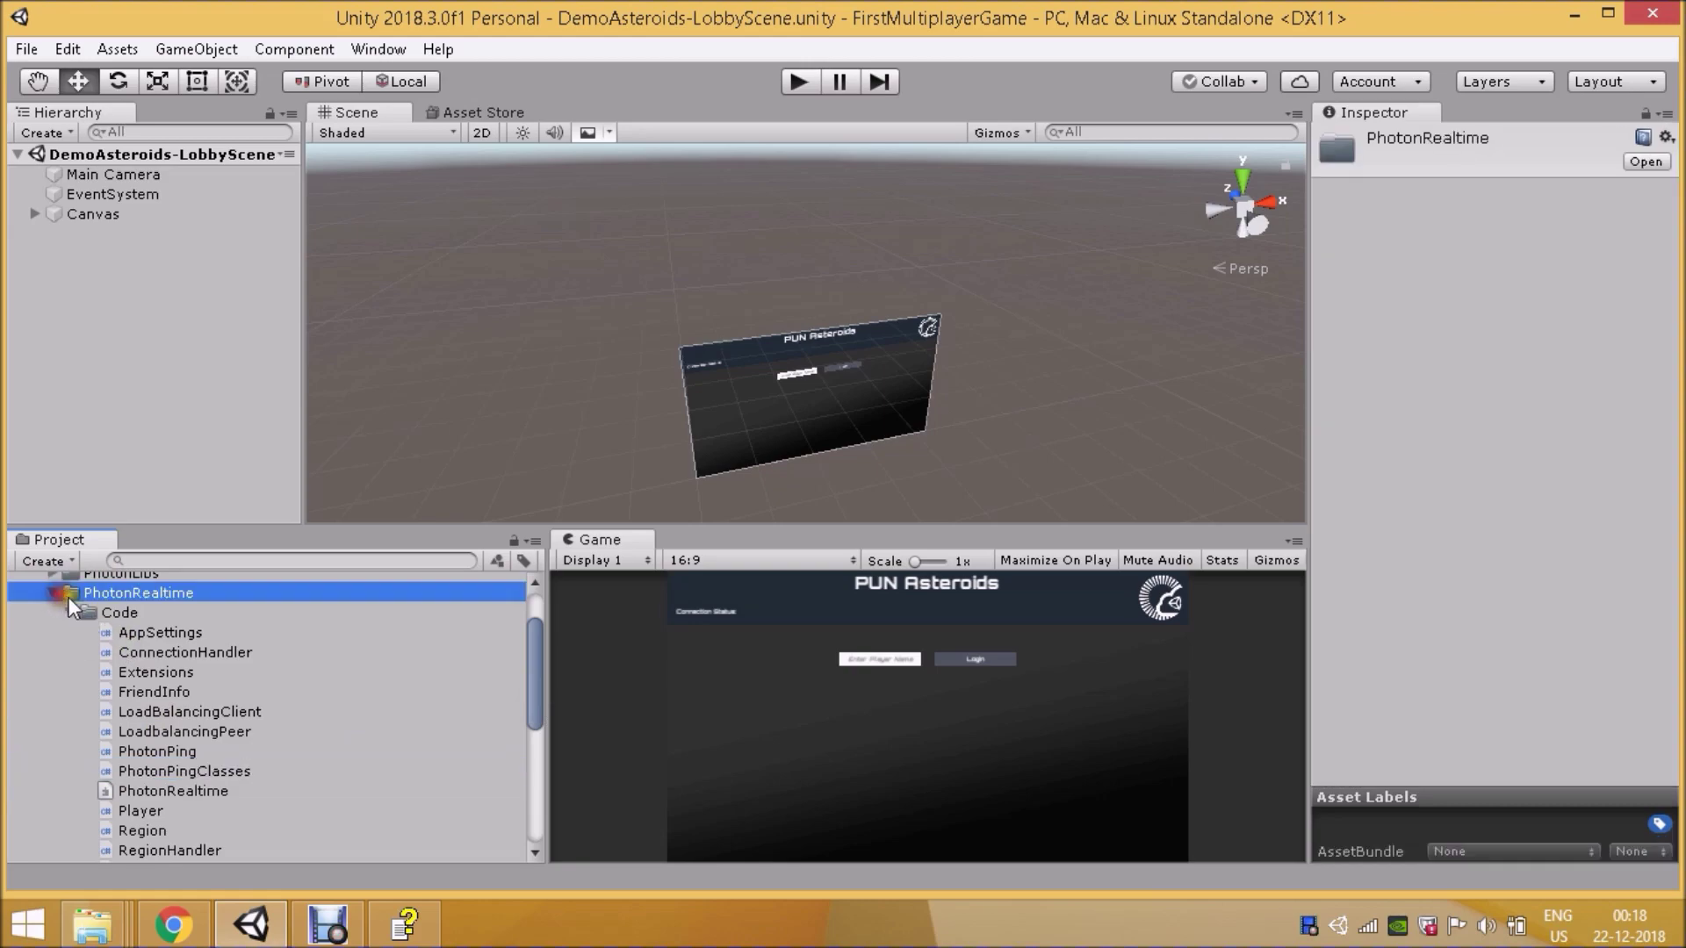
click(173, 924)
Step: Open Photon's documentation, expand PRODUCTS and read the Realtime Intro down to Connect
click(1216, 186)
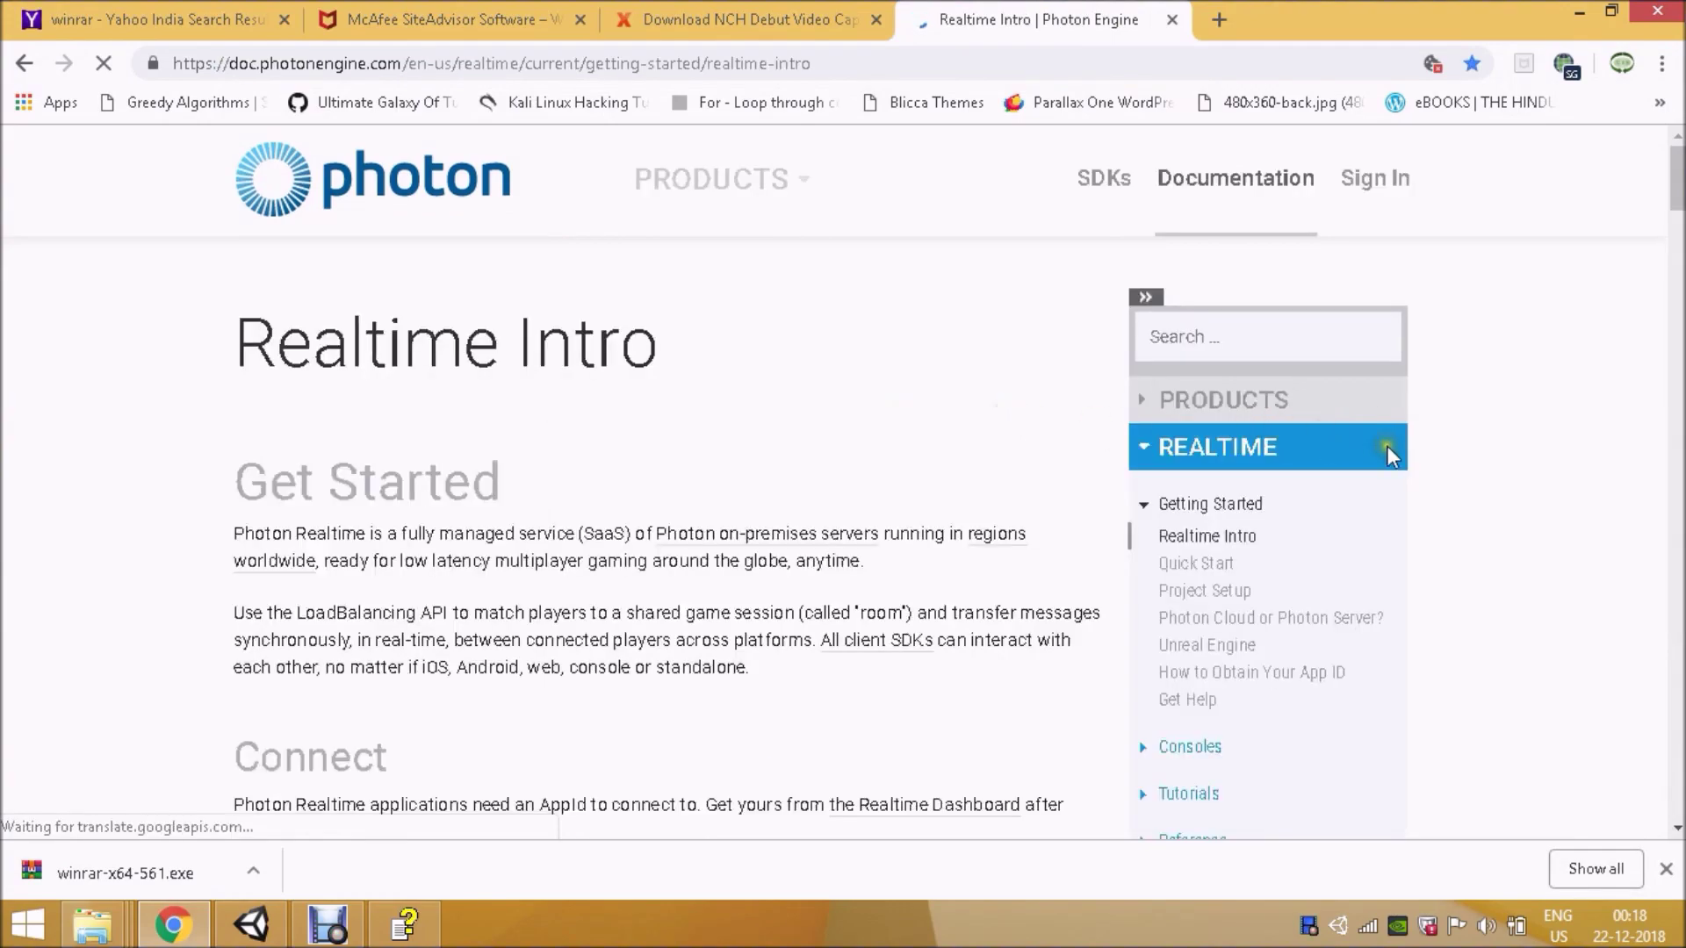
scroll(1557, 412, down, 6)
scroll(1557, 412, up, 6)
scroll(1557, 412, down, 1)
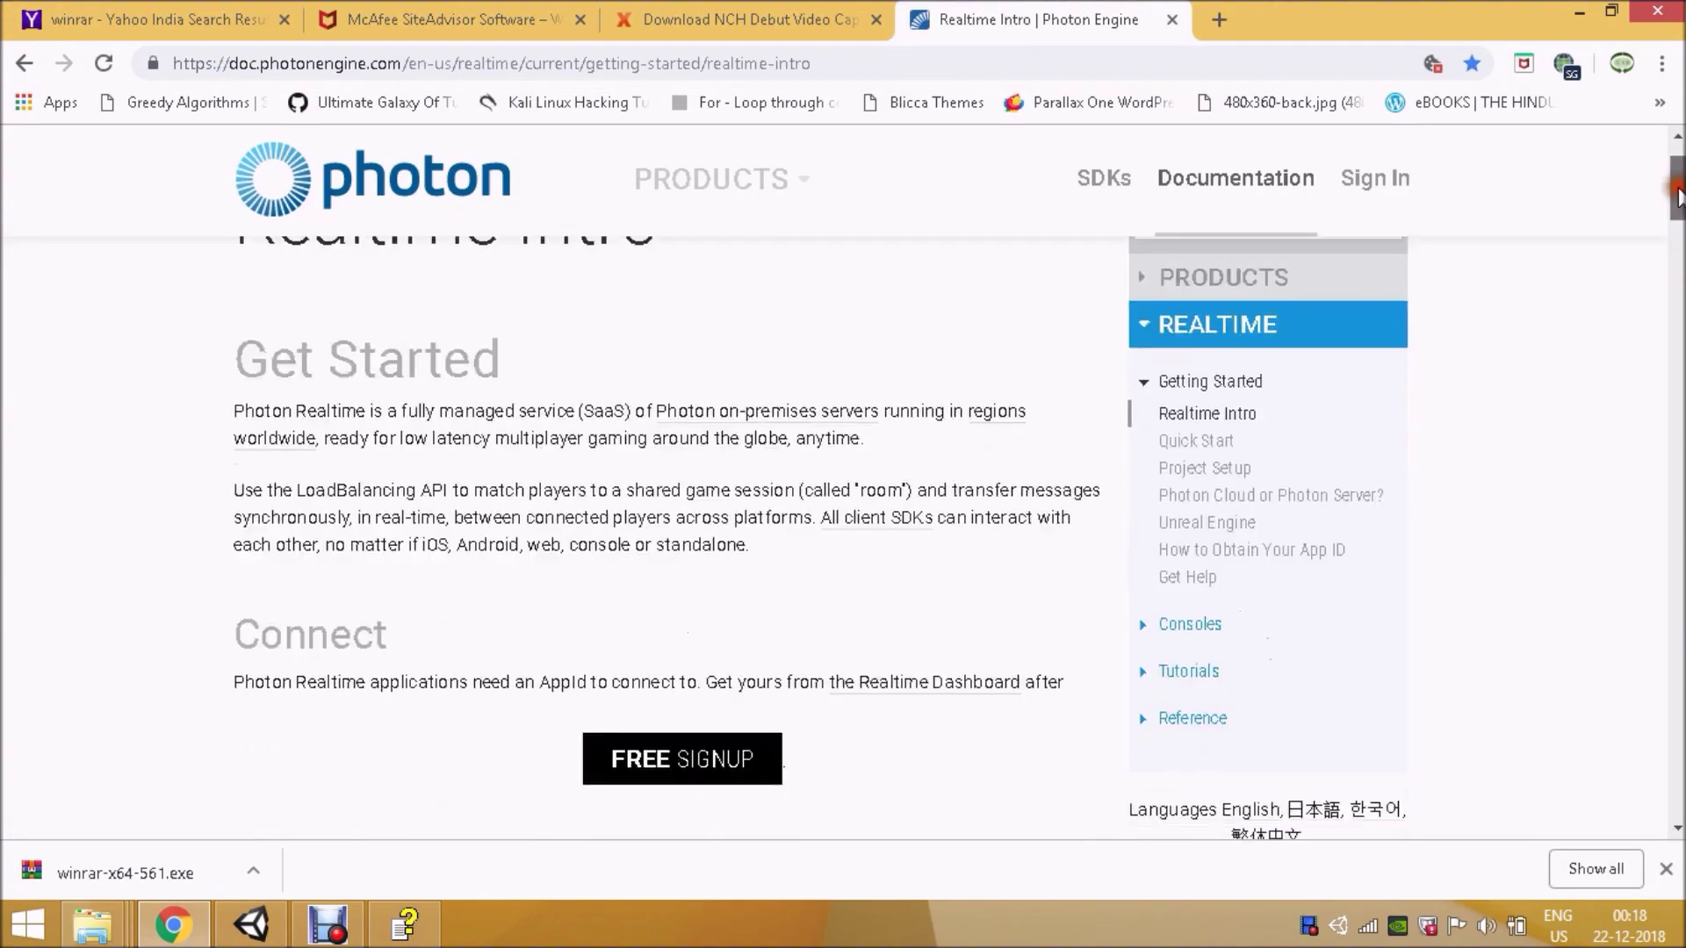
click(1140, 288)
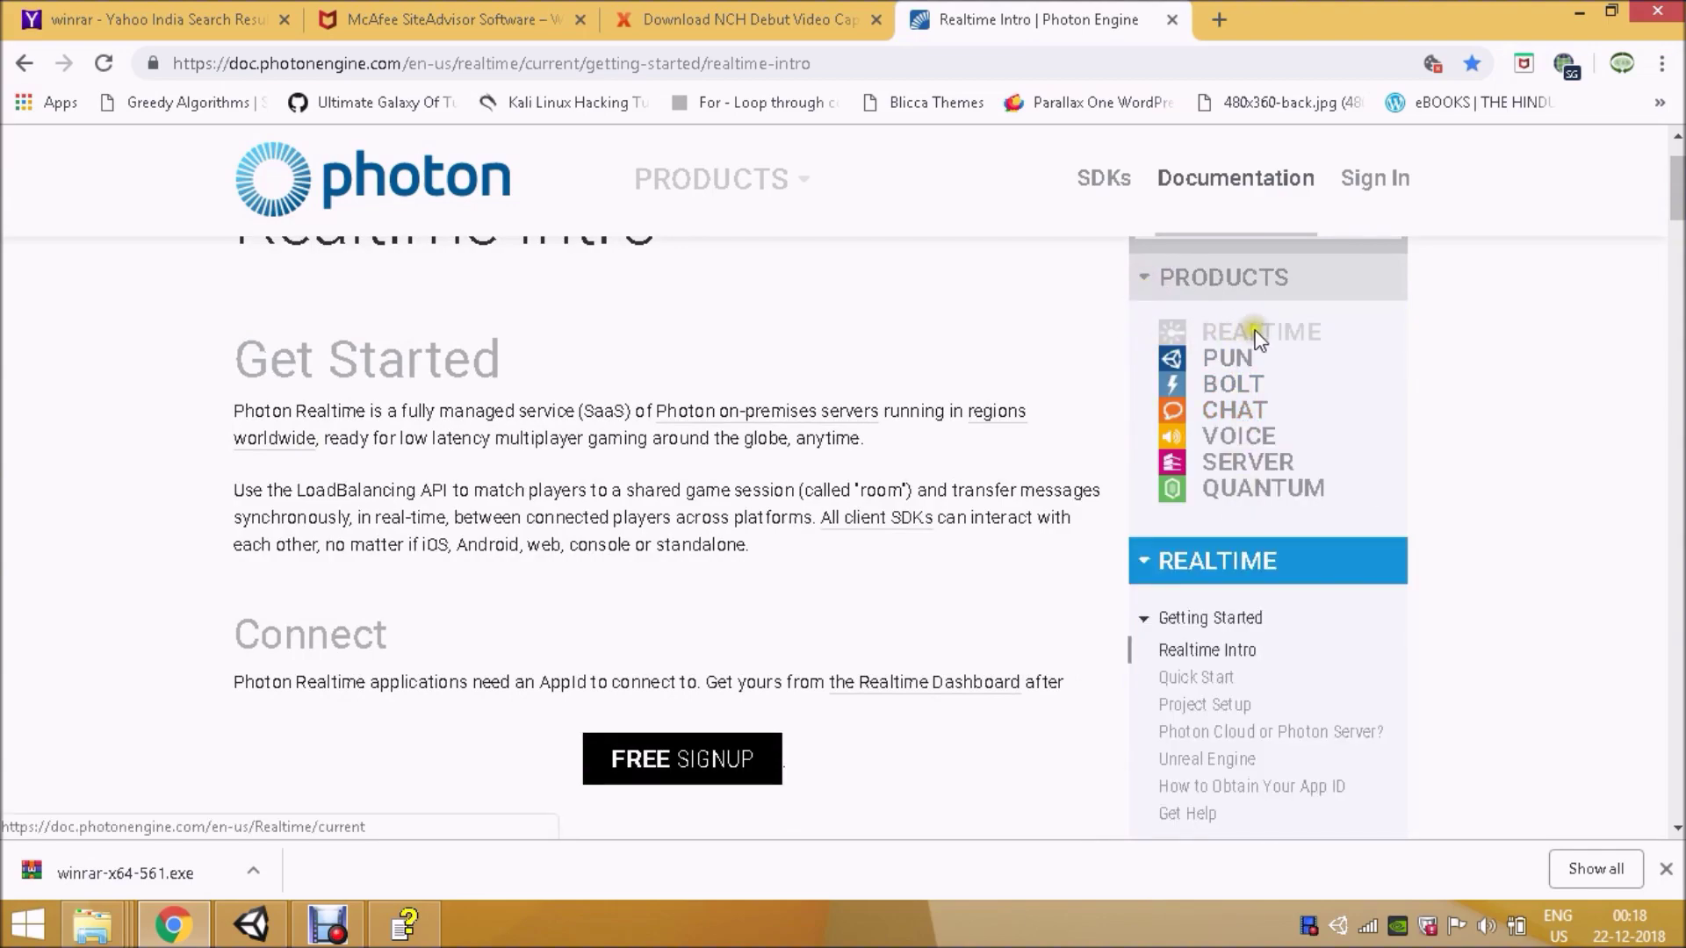
mouse_move(1673, 193)
mouse_down()
mouse_move(1665, 226)
mouse_move(1665, 171)
mouse_move(1629, 727)
mouse_move(1668, 440)
mouse_move(1644, 278)
mouse_move(1673, 333)
mouse_move(1671, 215)
mouse_up()
Step: Open the Realtime Quick Start guide and scroll through it to the Send Events section
click(1194, 362)
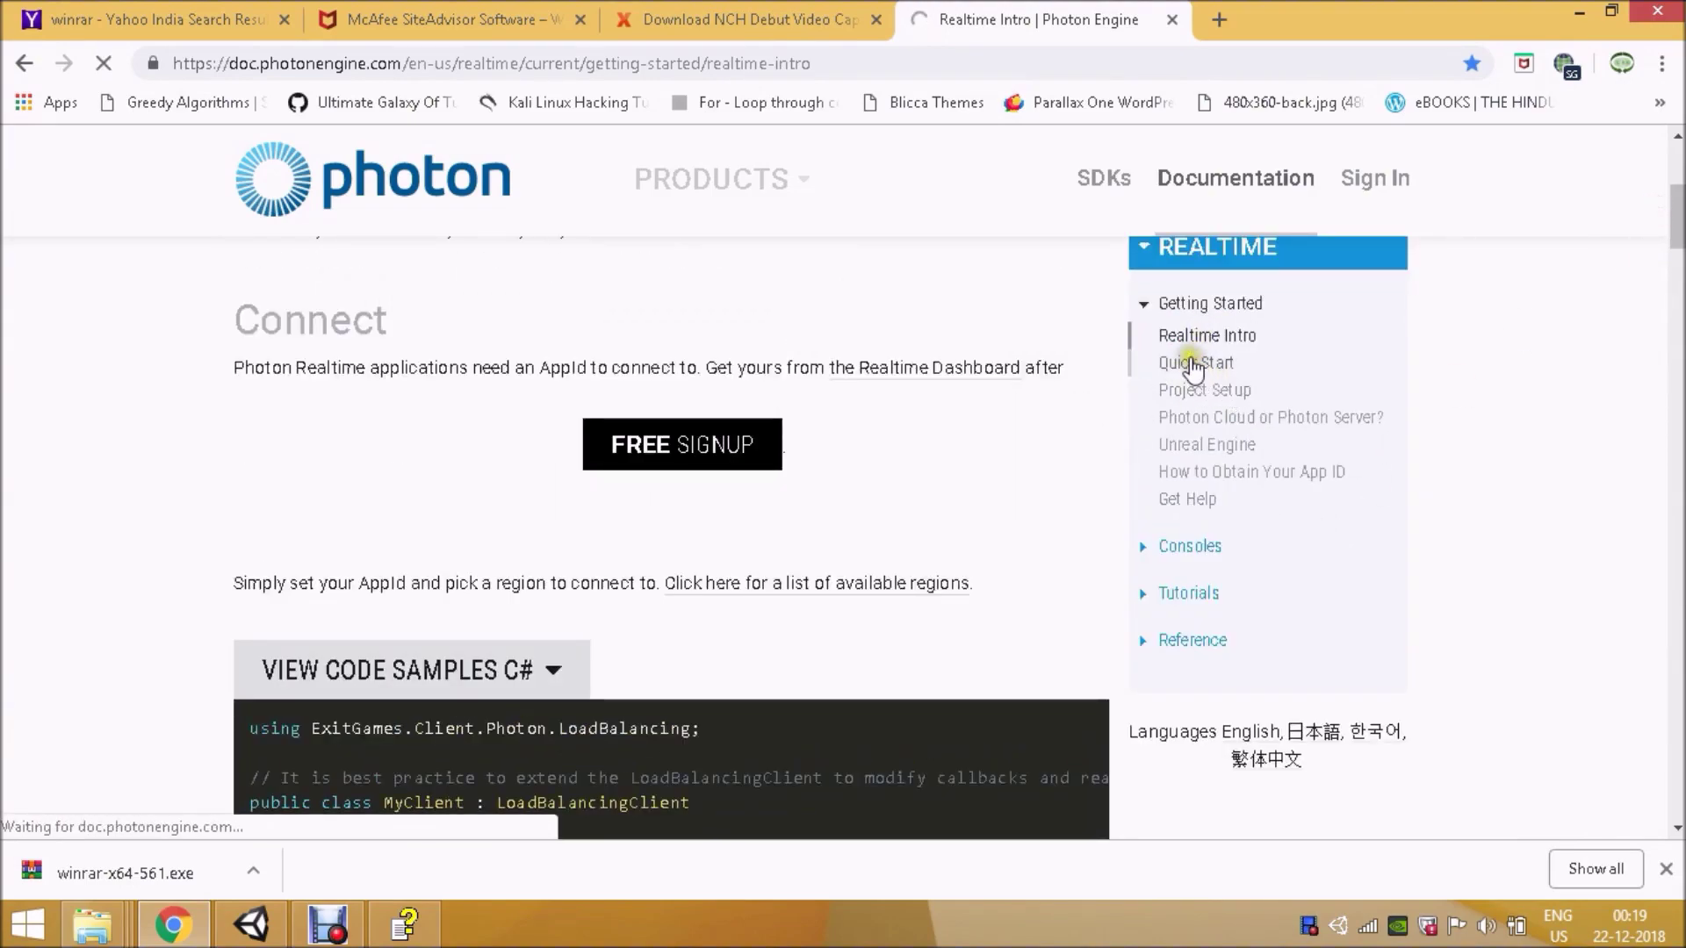
drag(1668, 324, 1658, 290)
scroll(1622, 380, down, 10)
scroll(1622, 365, up, 2)
scroll(1610, 425, down, 10)
scroll(1588, 527, down, 20)
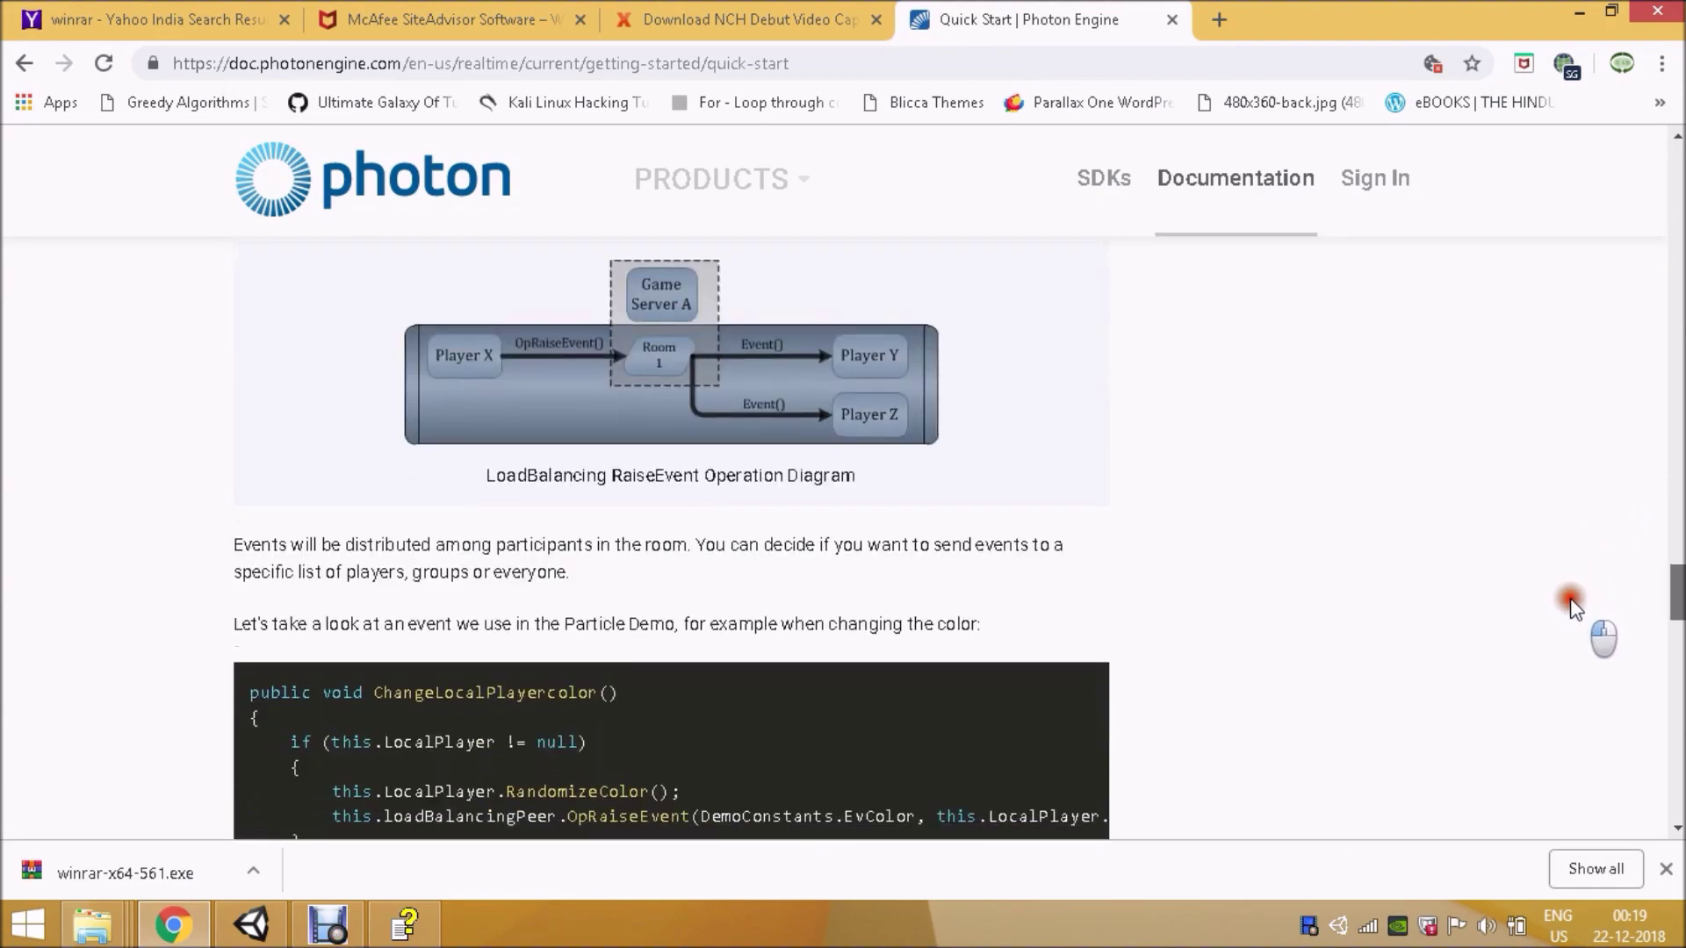
scroll(1633, 636, down, 10)
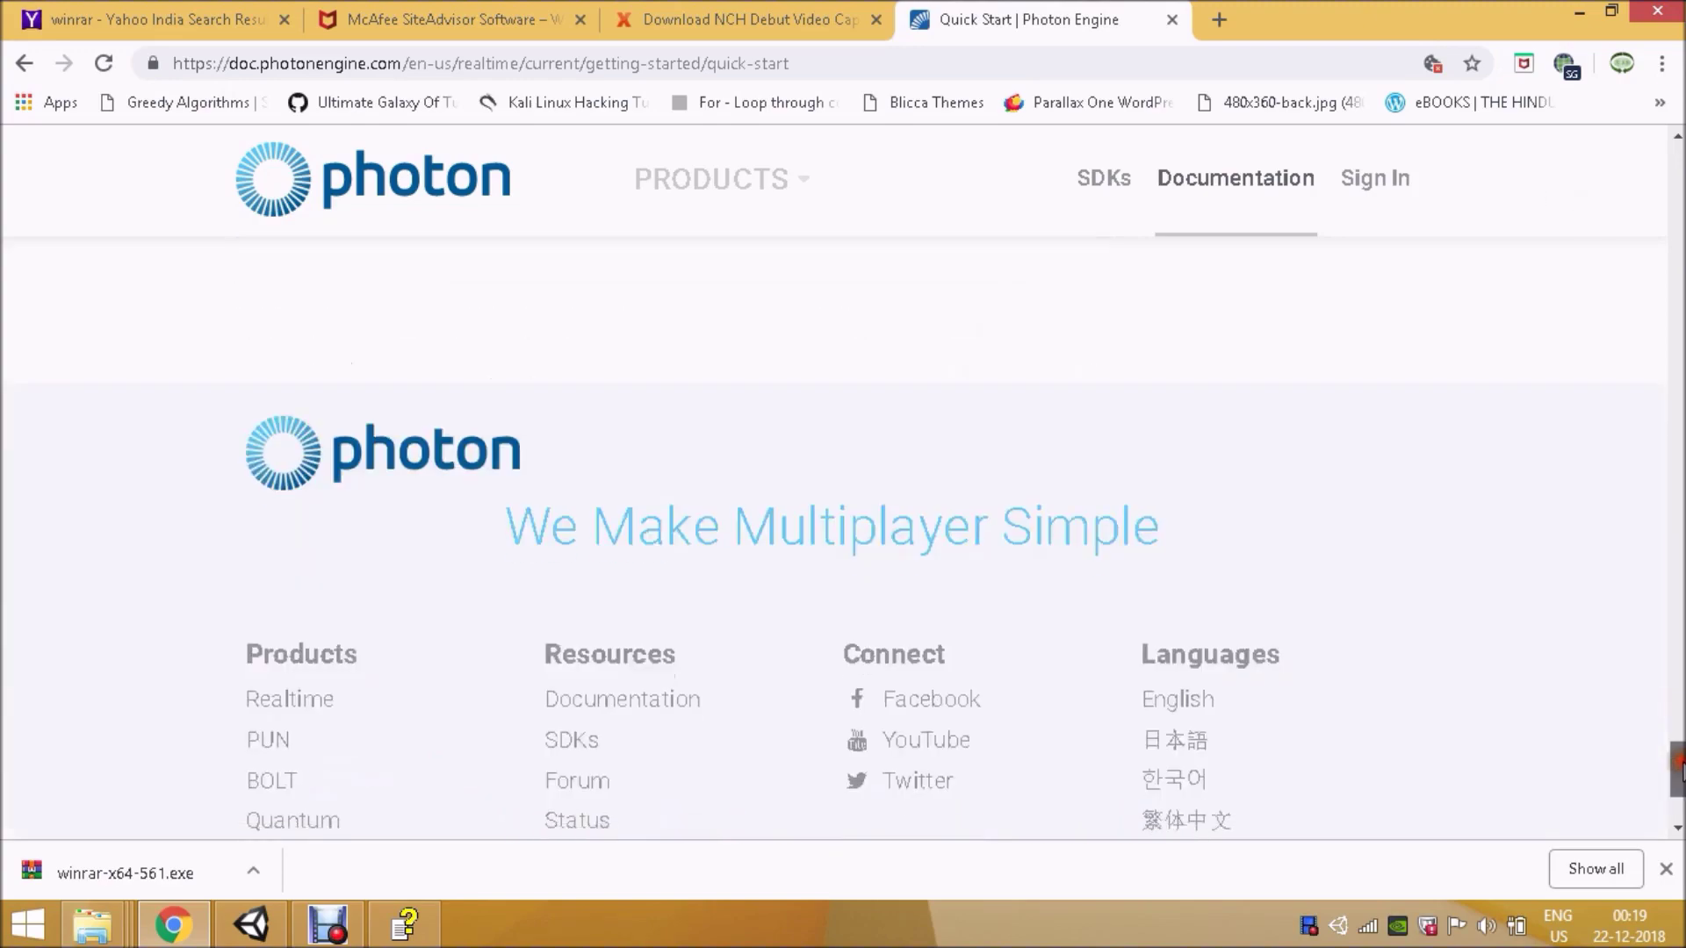
scroll(1633, 637, up, 7)
right_click(1642, 615)
right_click(1065, 550)
scroll(1054, 457, up, 15)
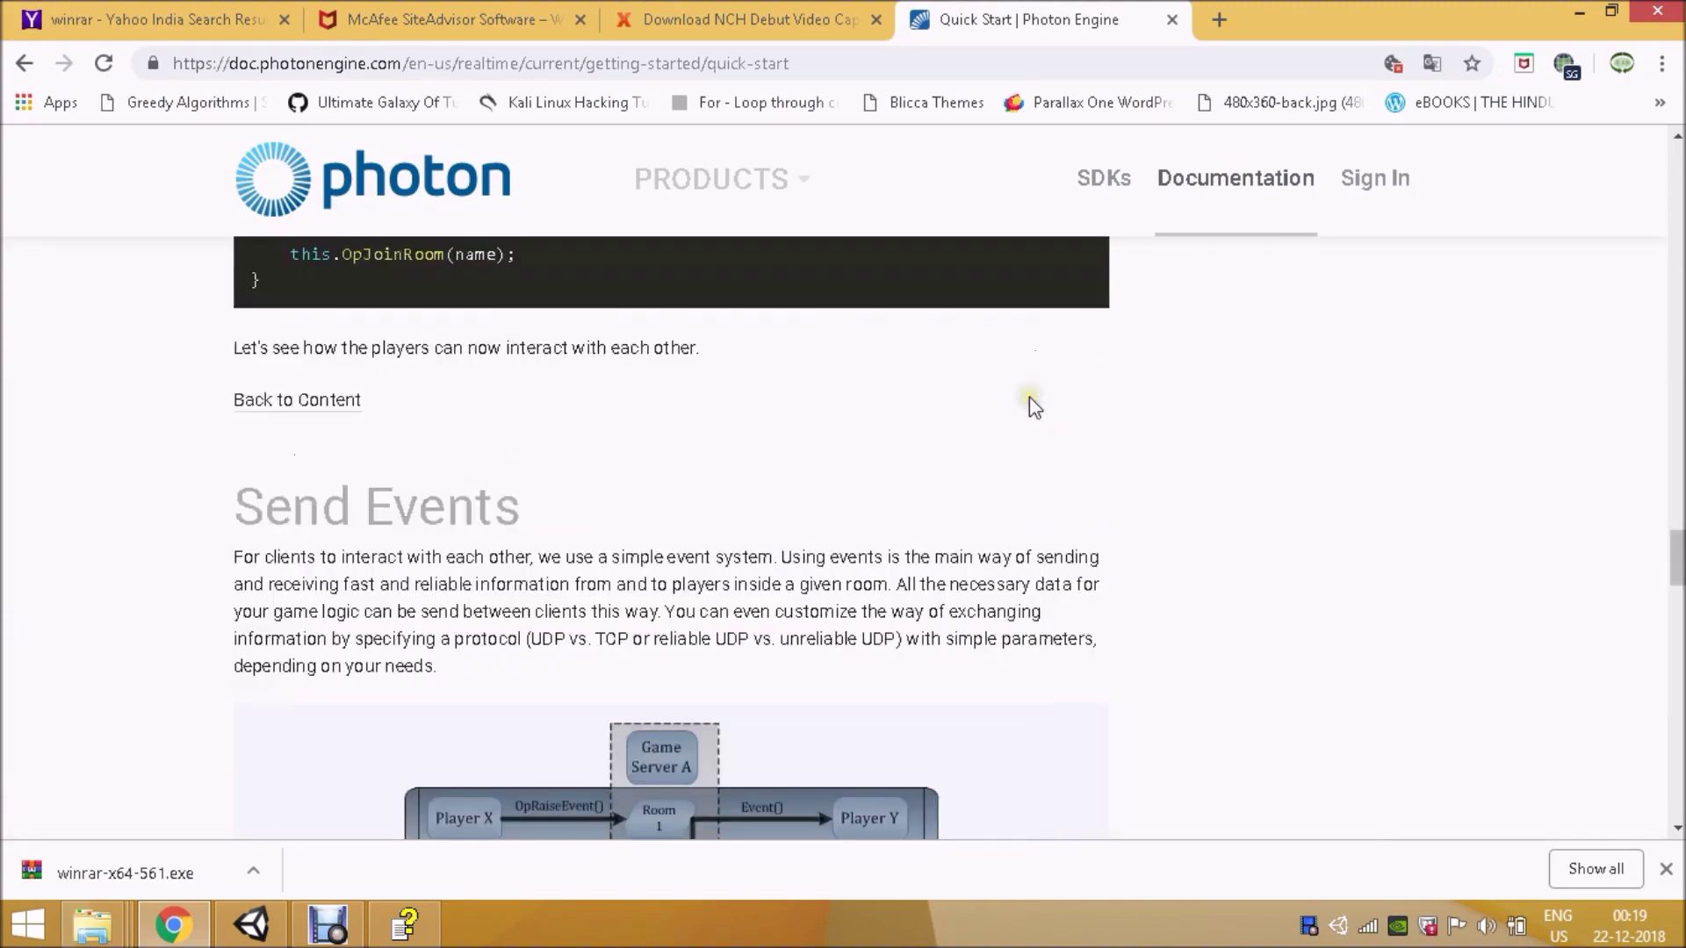
scroll(1080, 380, down, 6)
Step: Back in Unity, collapse PhotonRealtime and re-expand the PhotonUnityNetworking folder
click(252, 924)
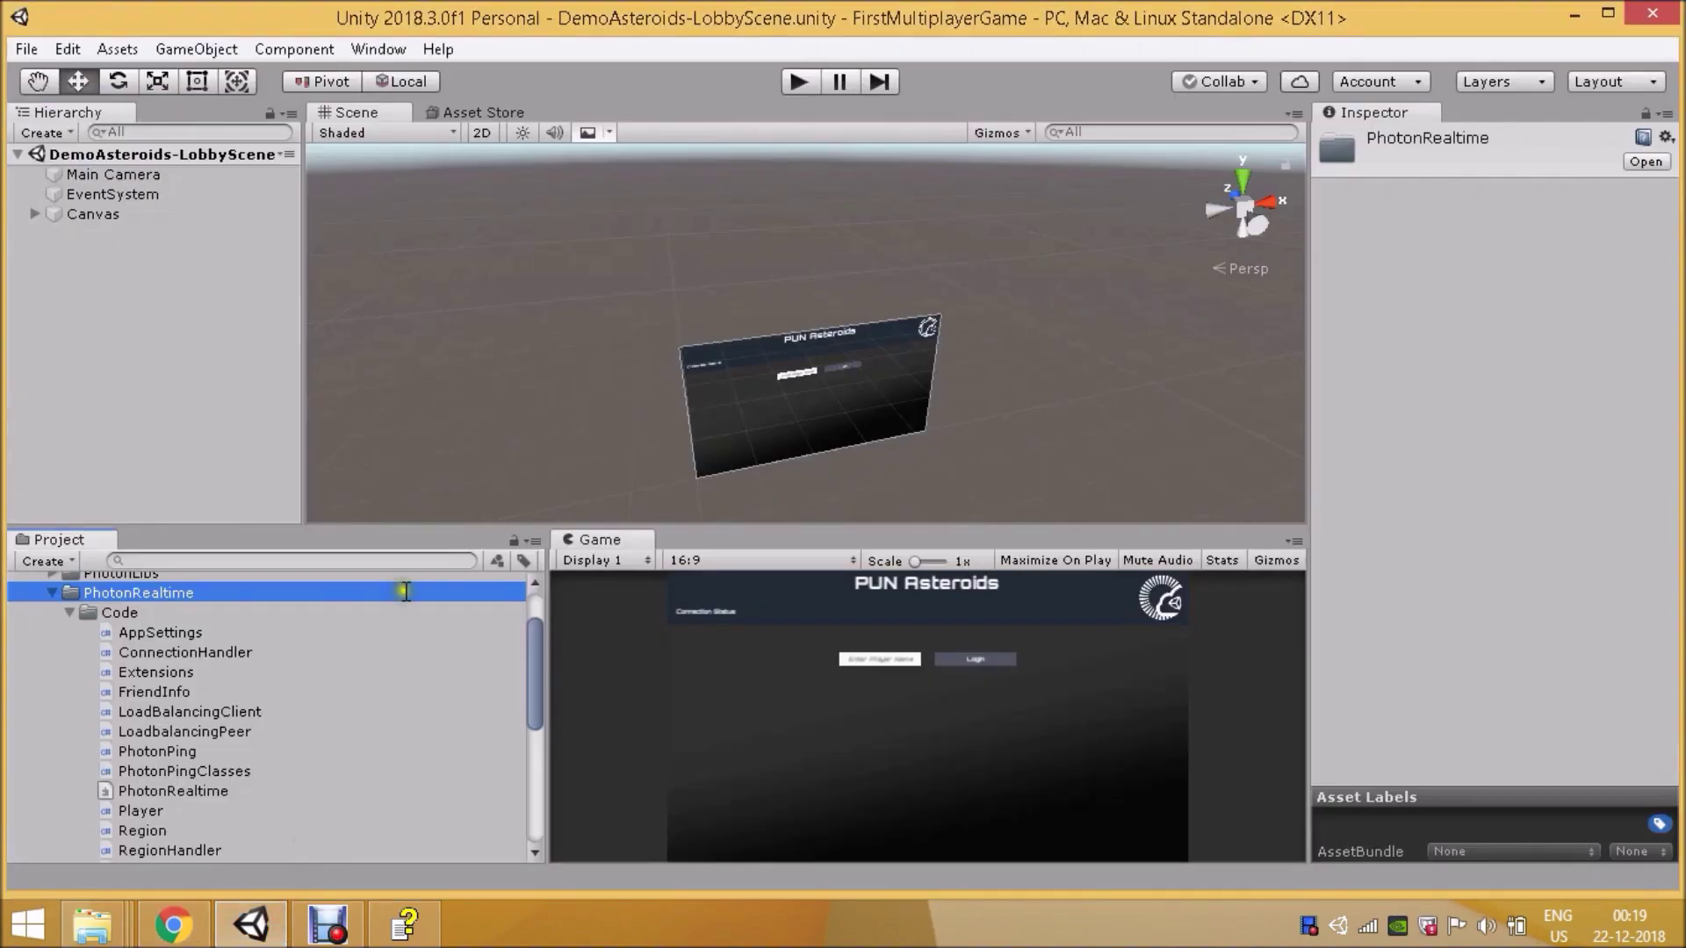
click(50, 594)
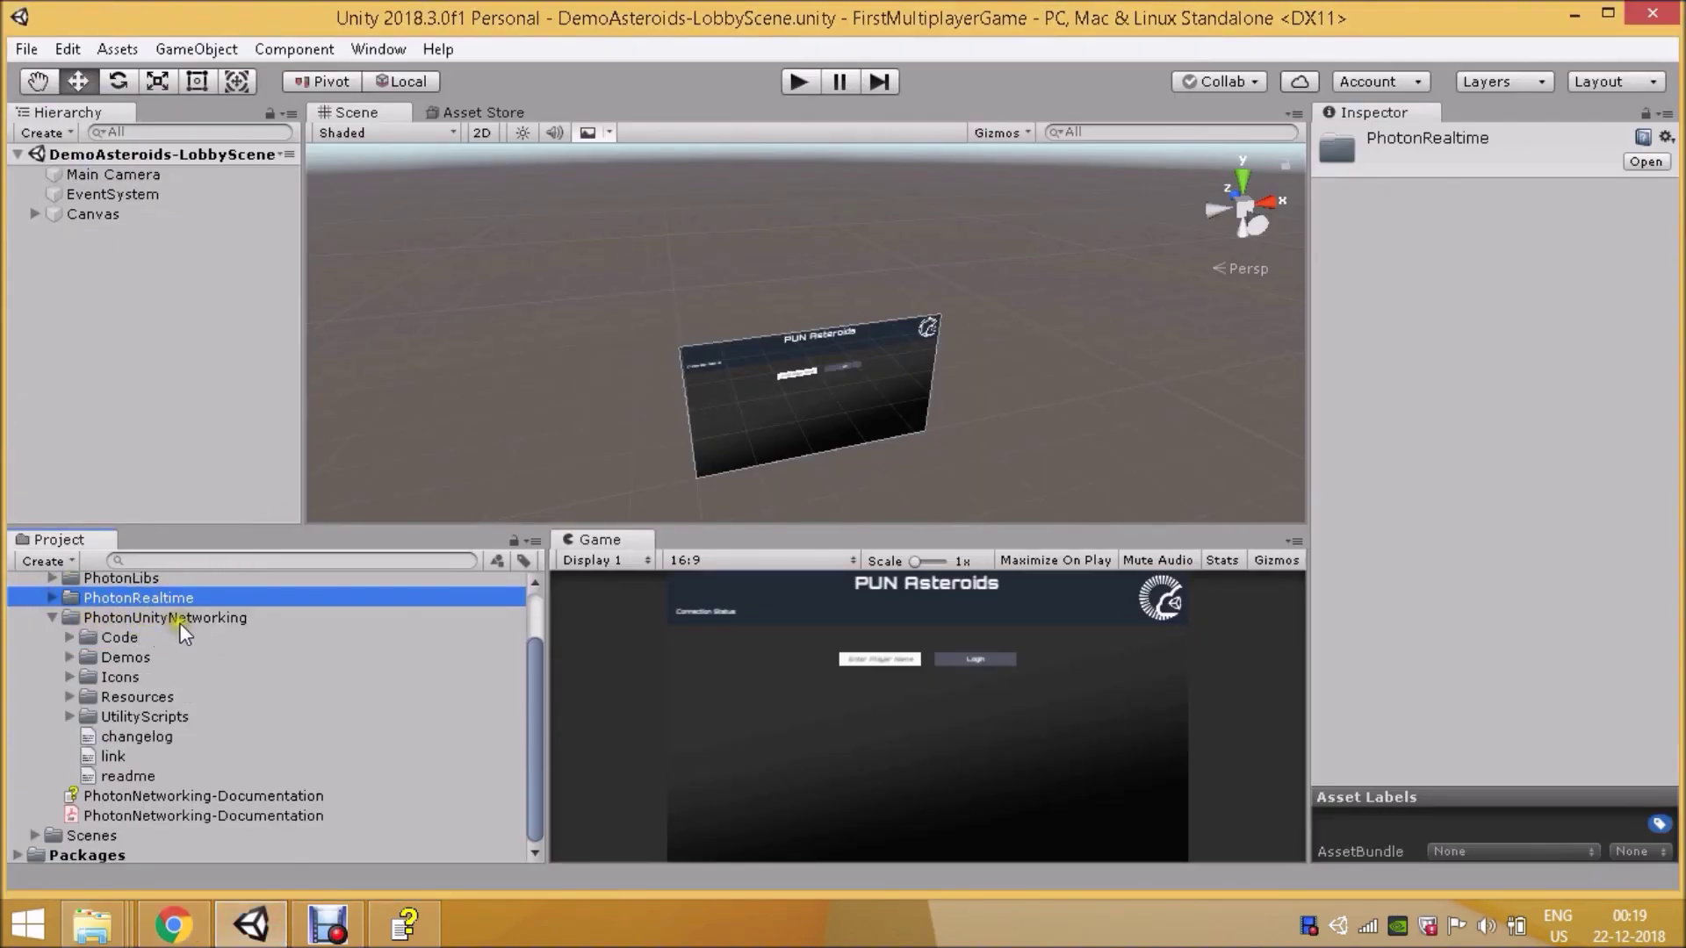
click(140, 618)
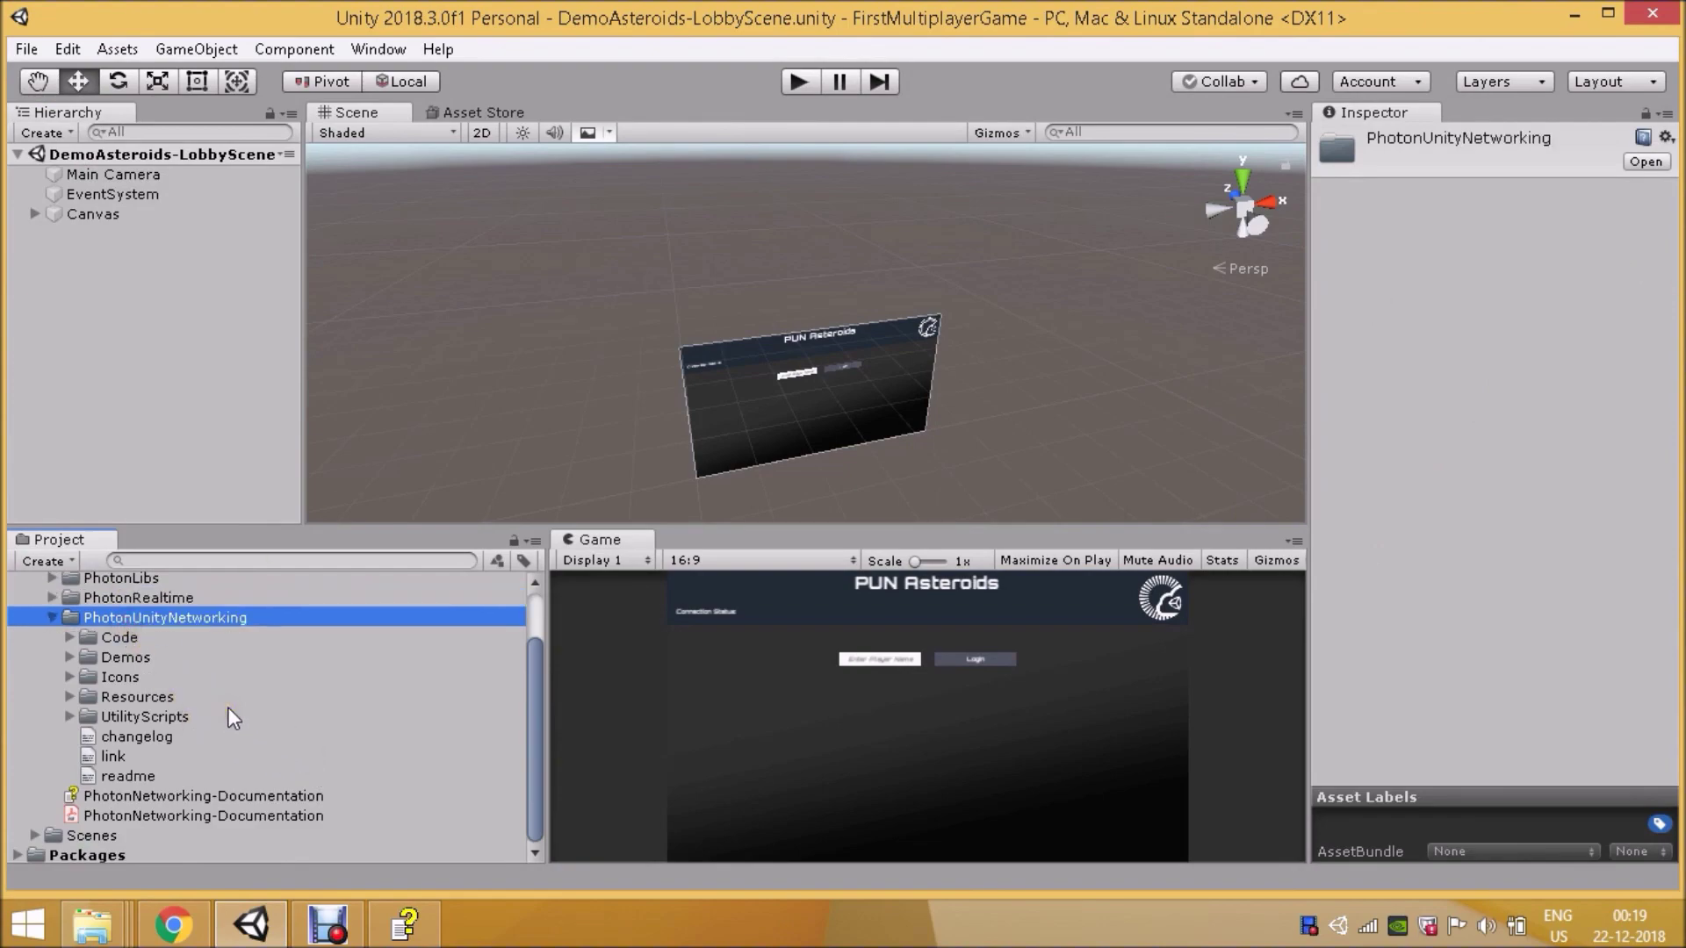
click(53, 618)
click(54, 689)
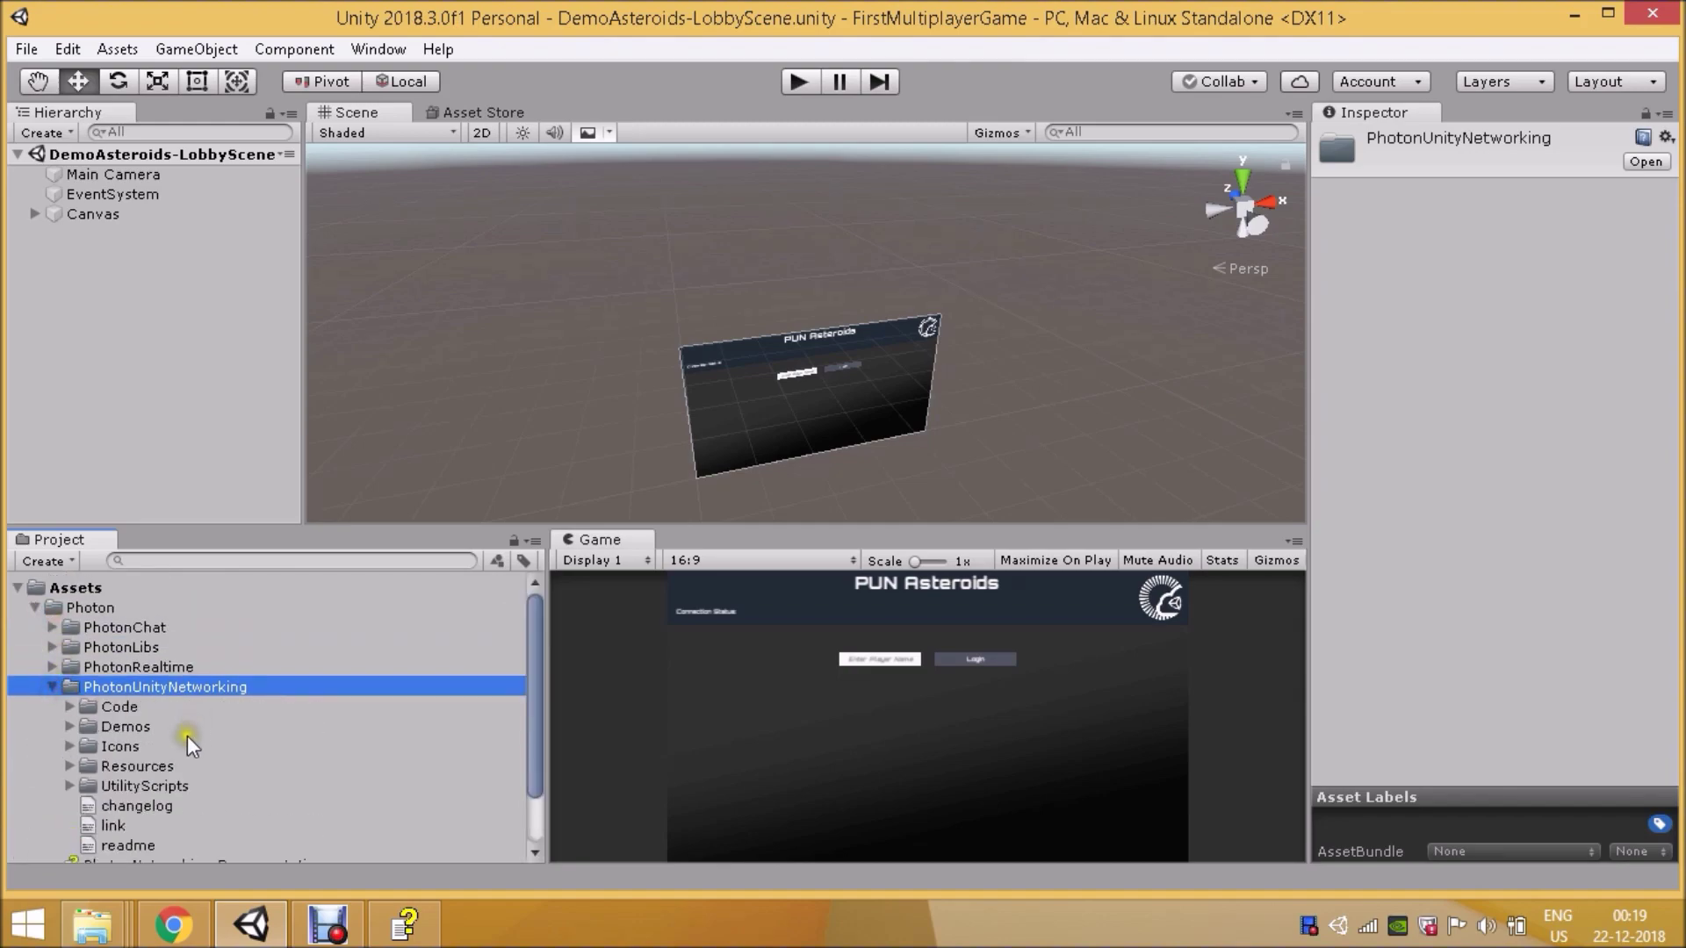
Step: Expand Demos to DemoAsteroids Scenes, select DemoAsteroids-GameScene and widen the Hierarchy
click(70, 658)
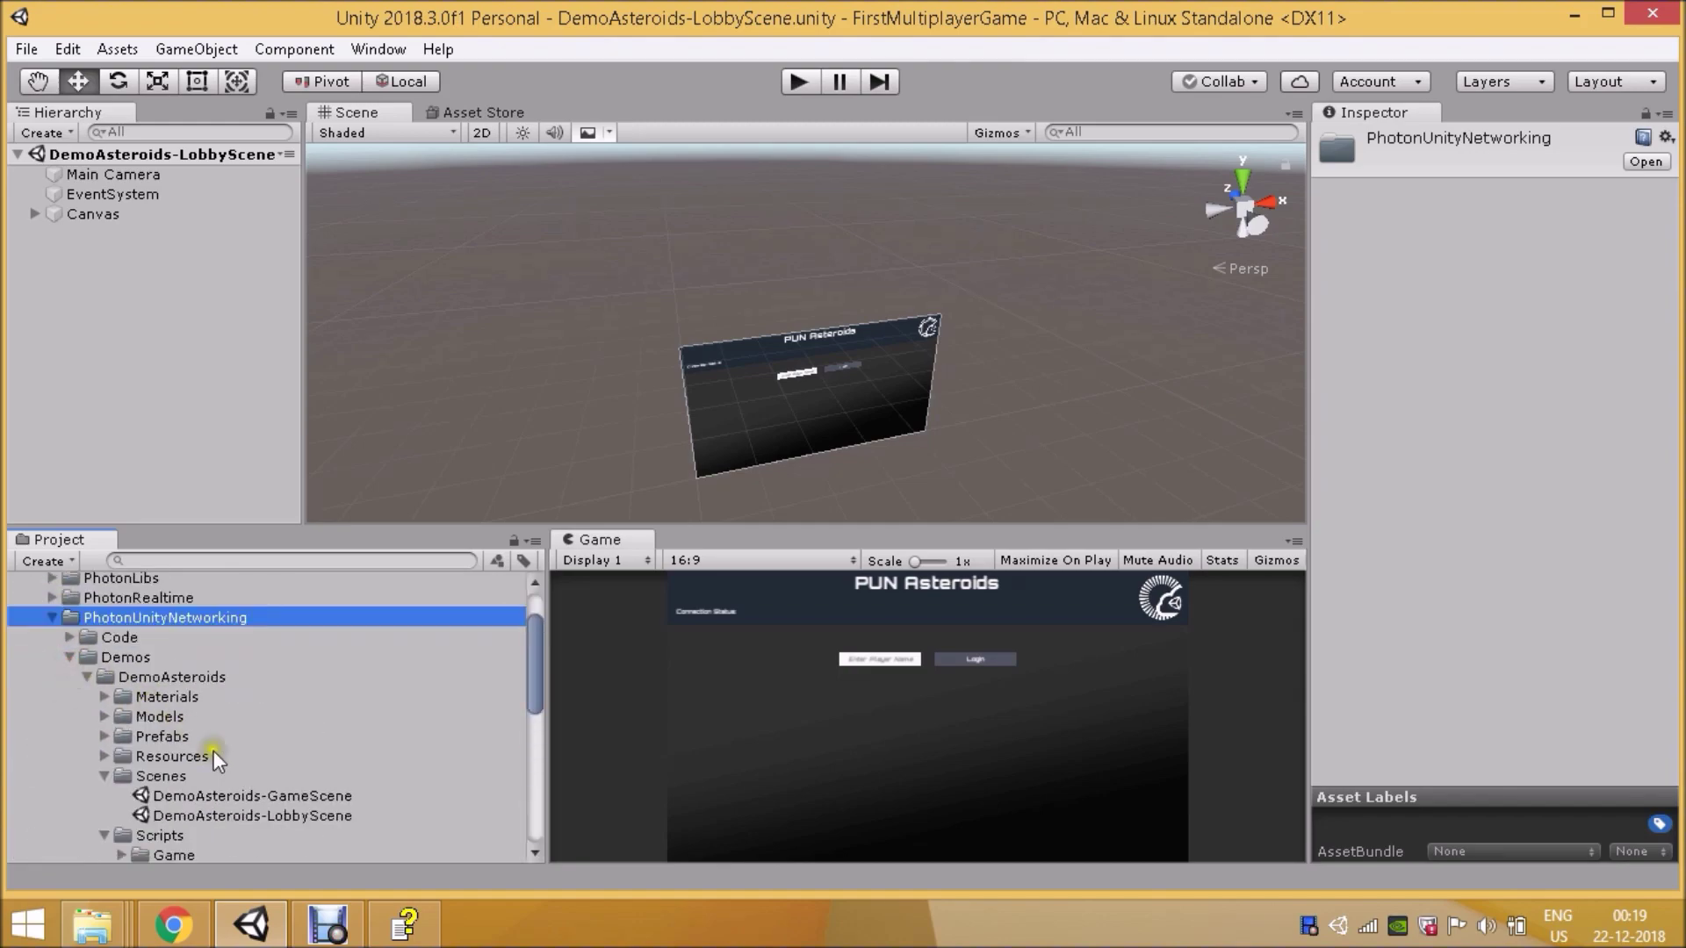
scroll(248, 783, down, 2)
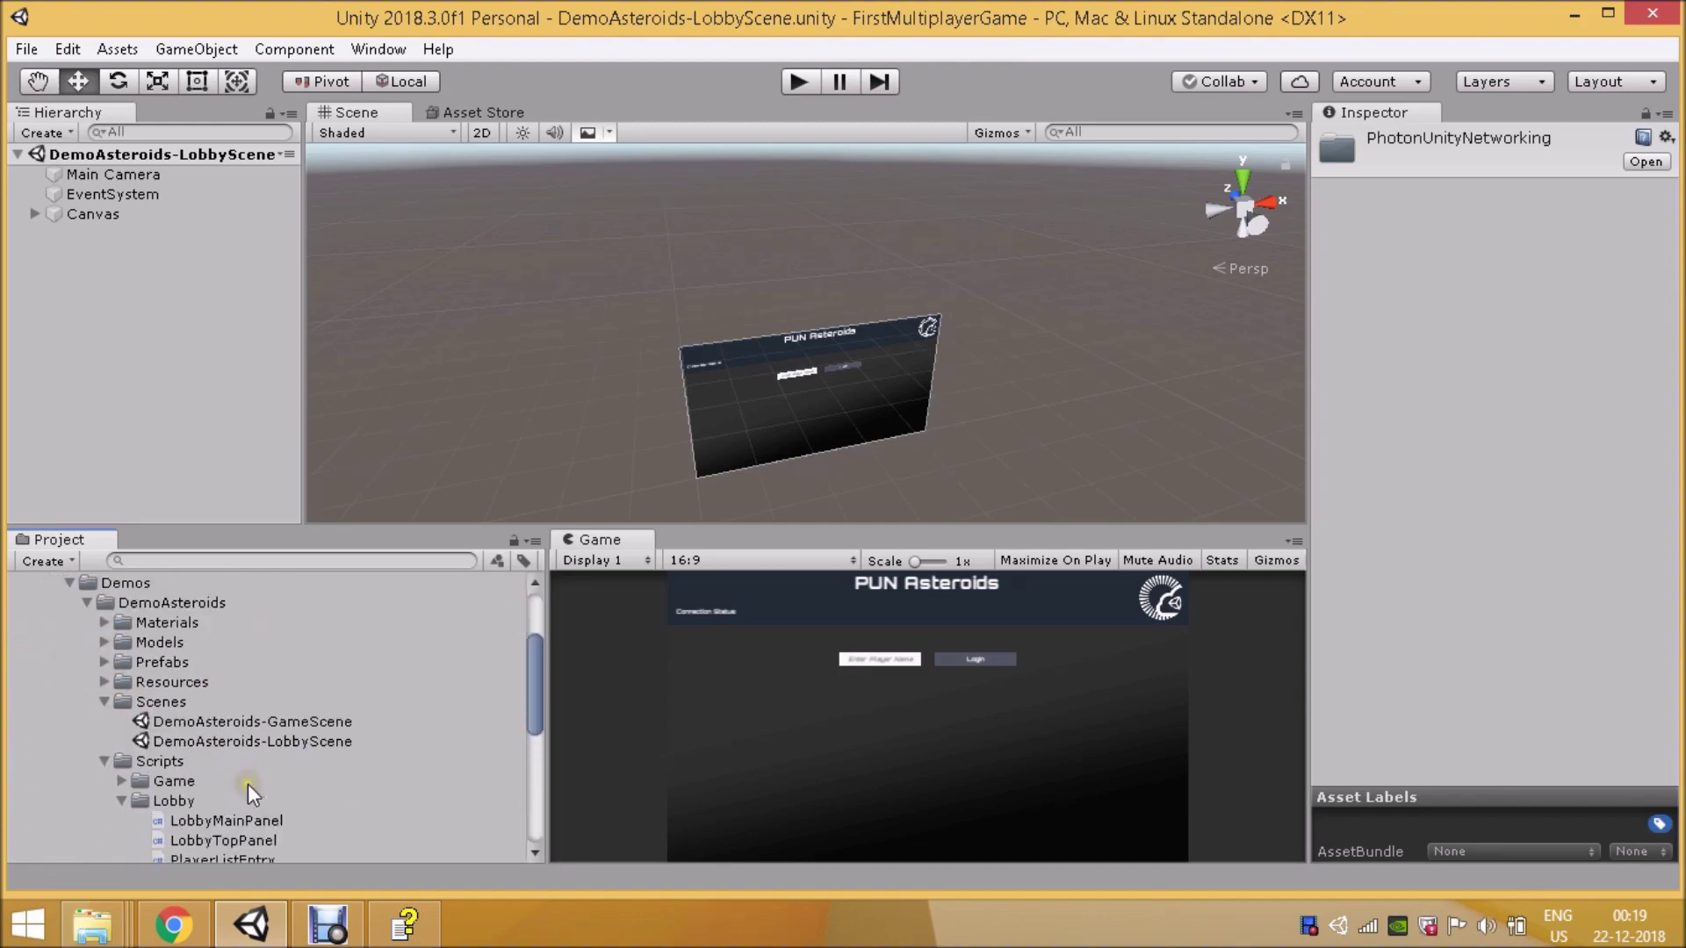
click(91, 269)
click(103, 760)
click(224, 722)
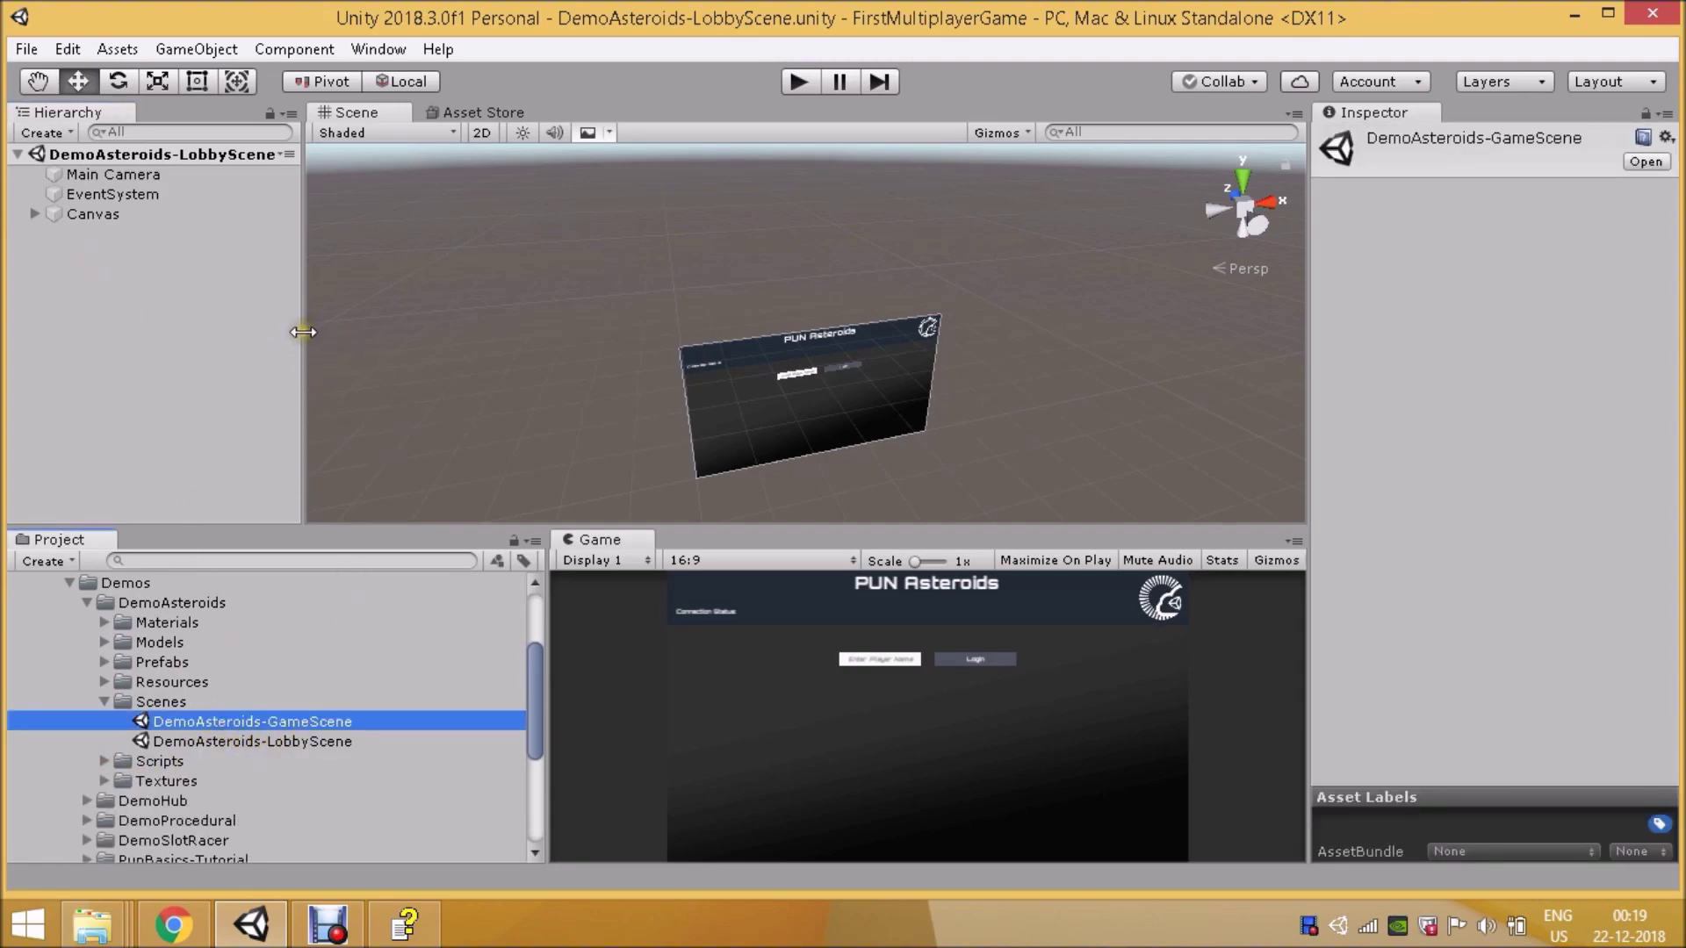
drag(304, 333, 474, 335)
click(255, 722)
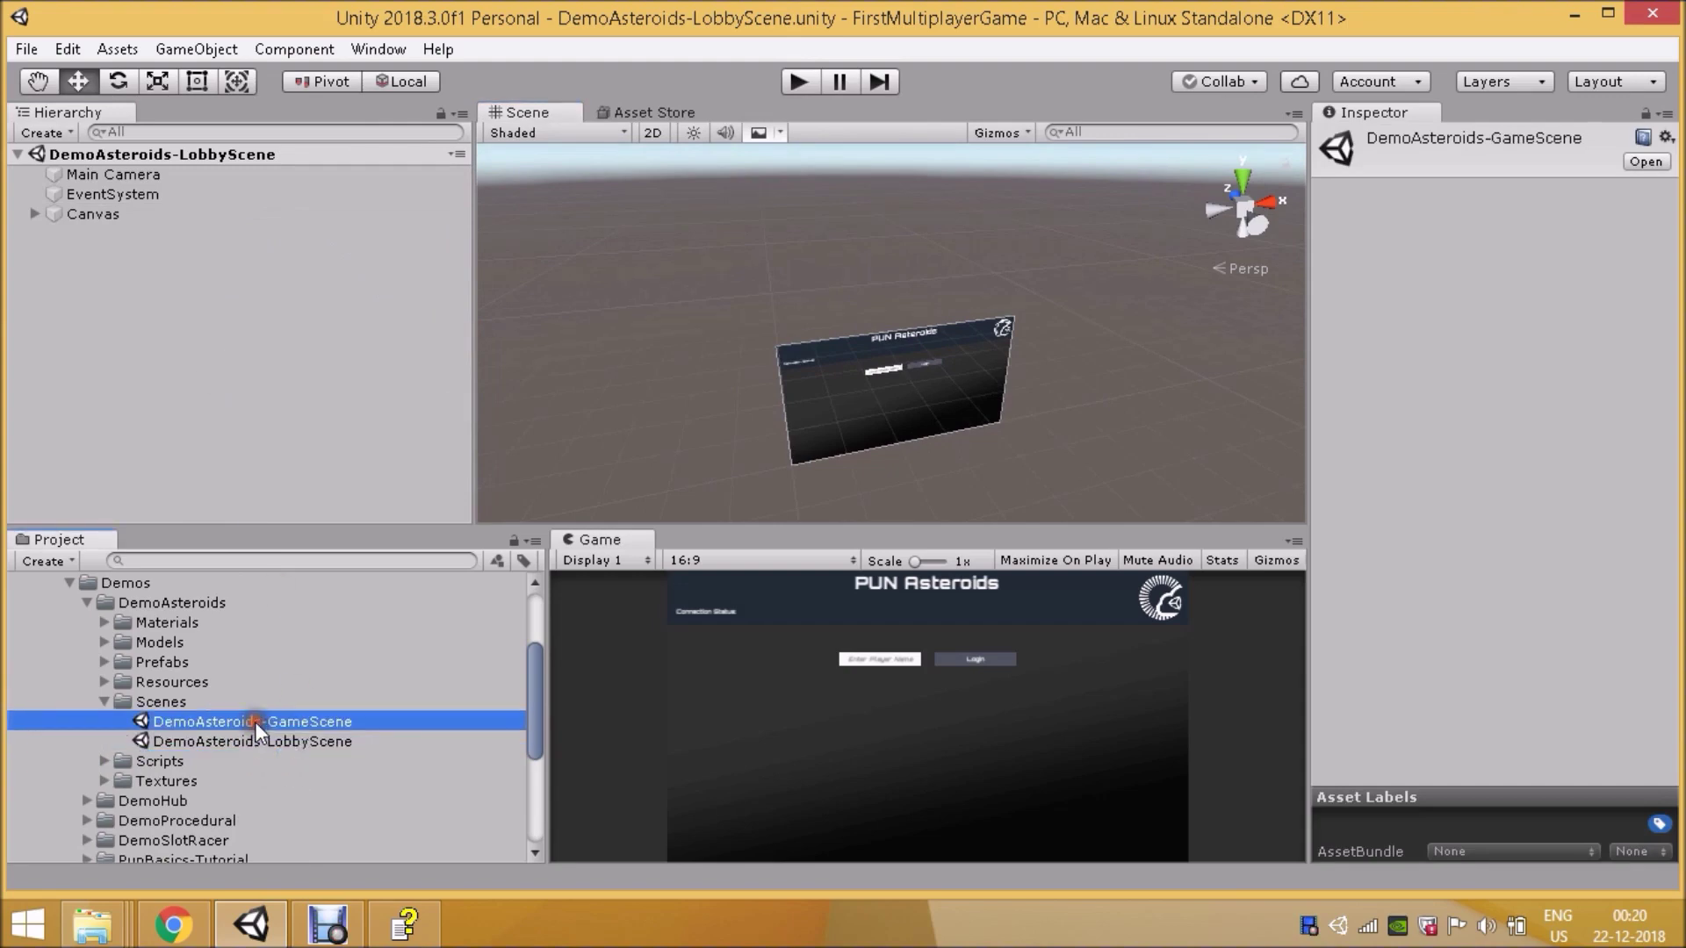
Step: Jump to the Quick Start's Connect To Master Server section and intro, then return to Unity
click(172, 923)
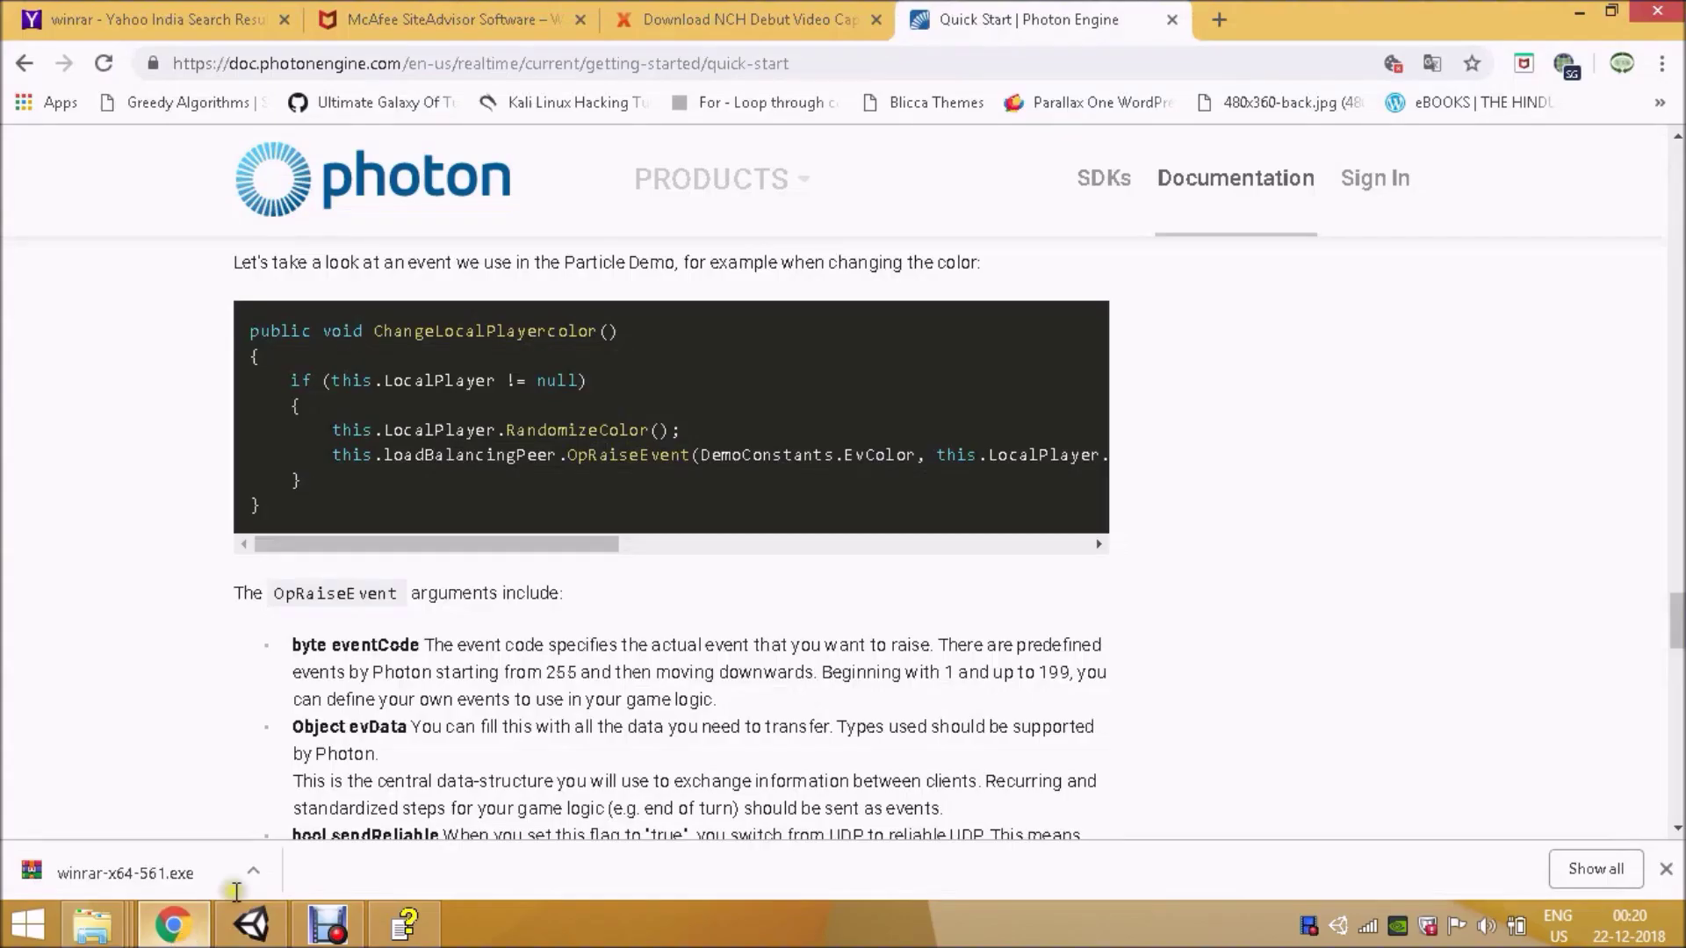
drag(1669, 619, 1616, 186)
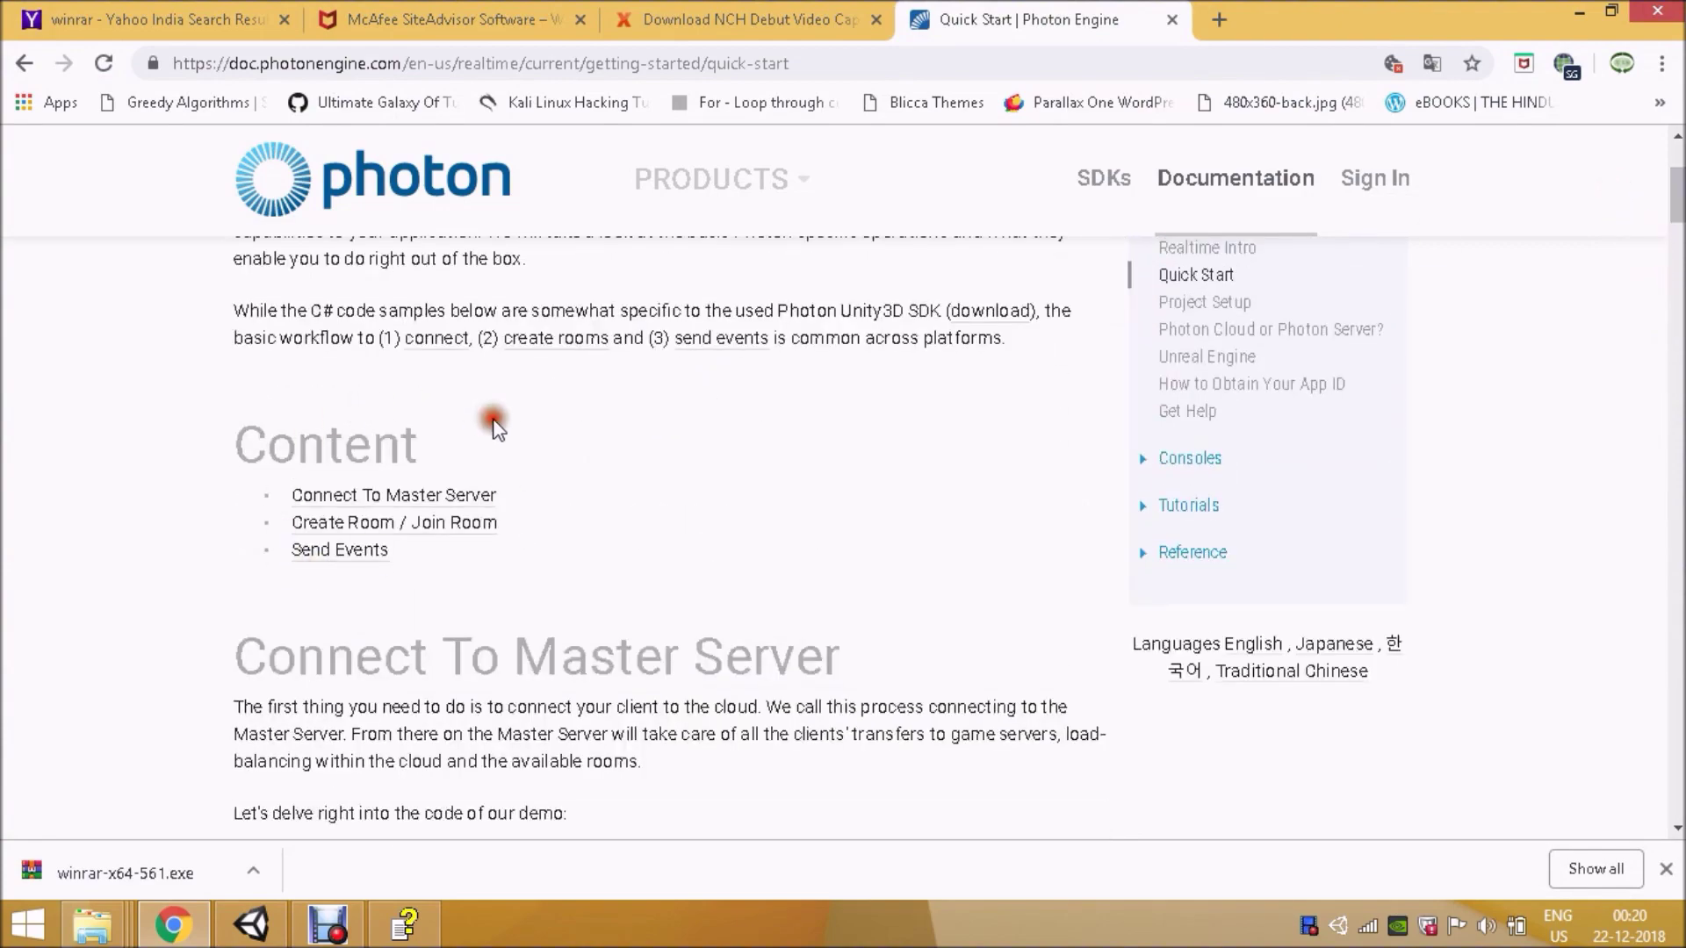
click(400, 496)
scroll(615, 477, up, 10)
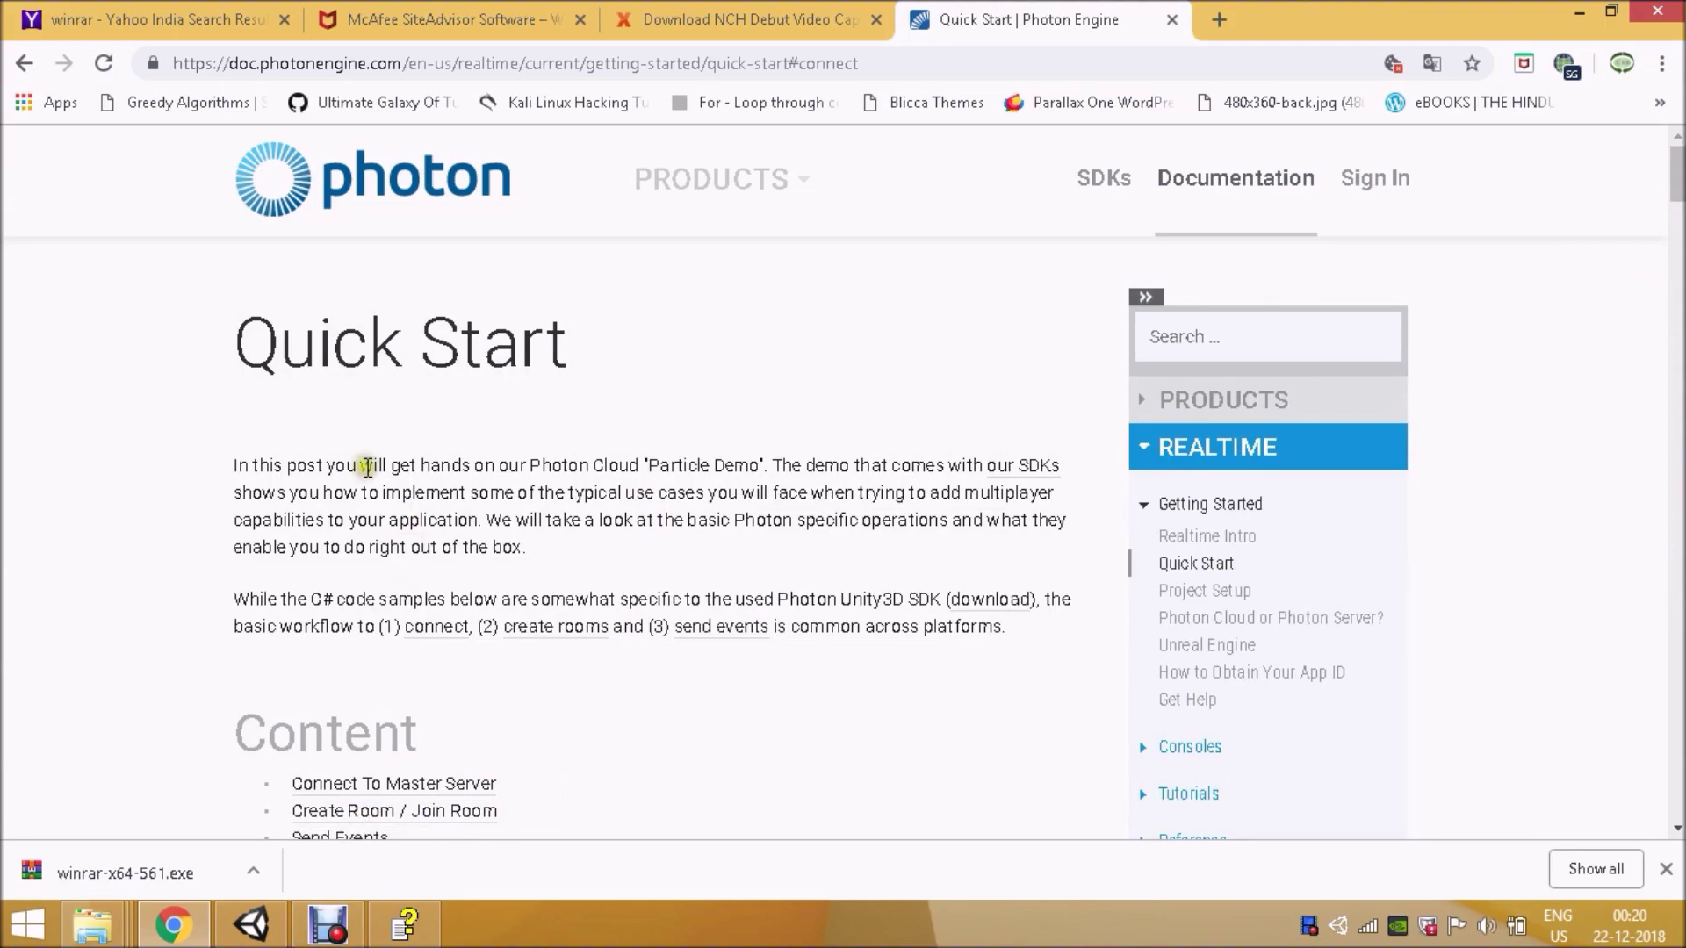
click(252, 924)
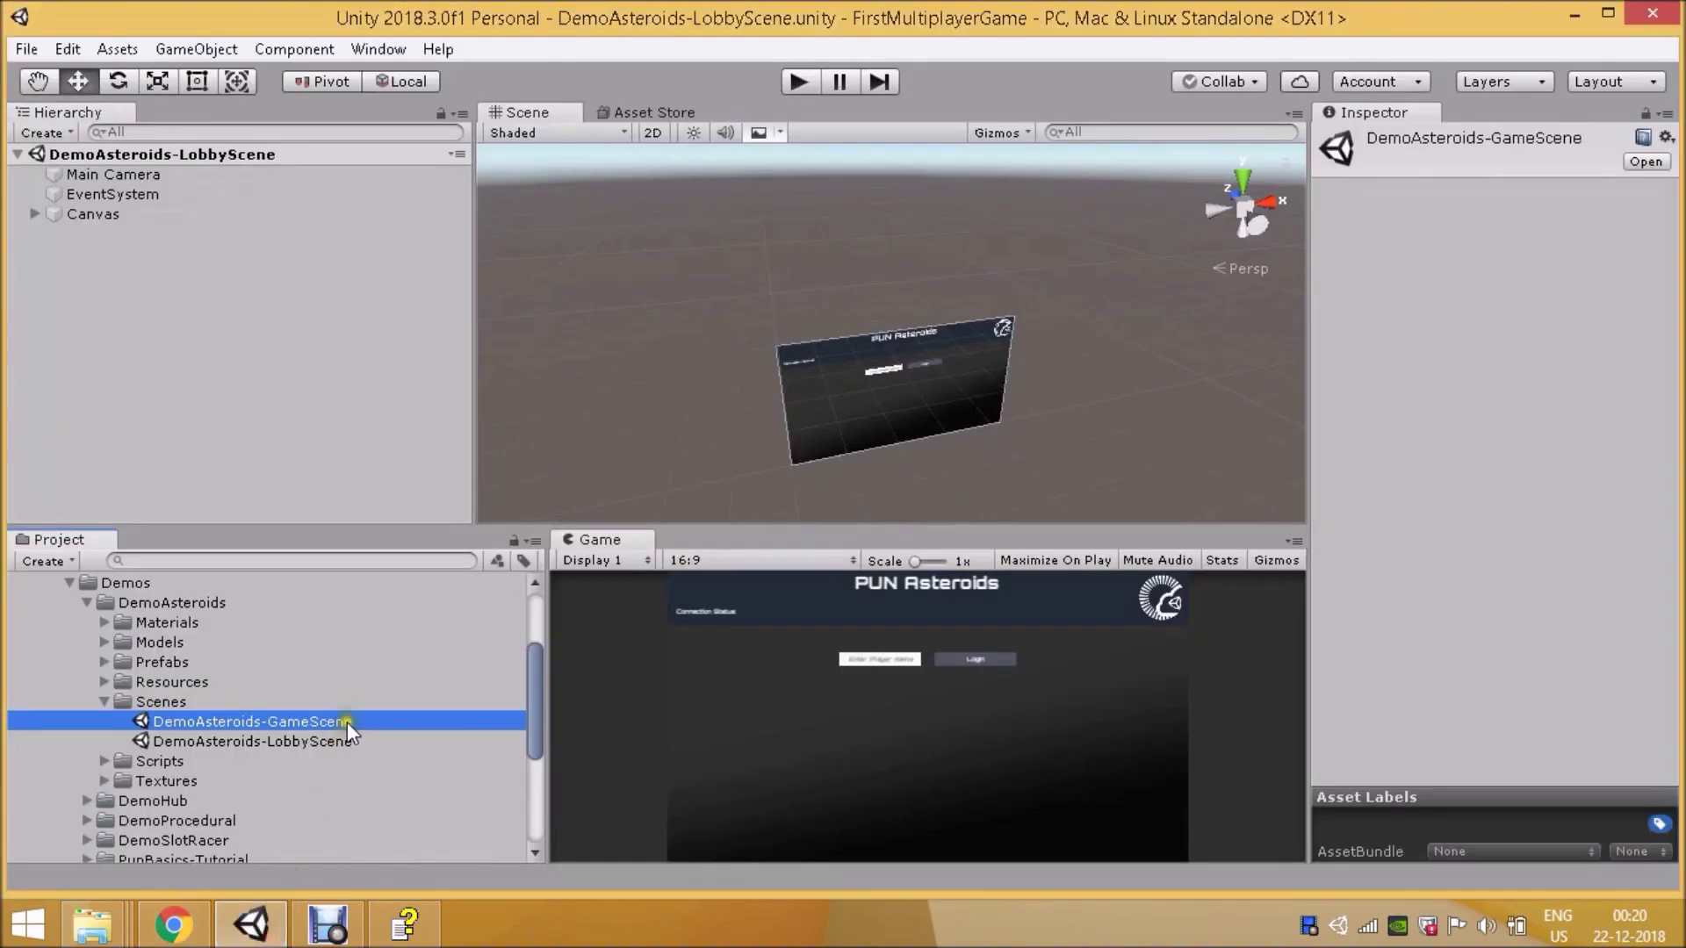
Step: Inspect the lobby scene's Main Camera and Canvas, orbiting the view around the login canvas
mouse_move(530, 692)
mouse_down()
mouse_move(540, 619)
mouse_move(530, 667)
mouse_up()
click(86, 211)
click(175, 176)
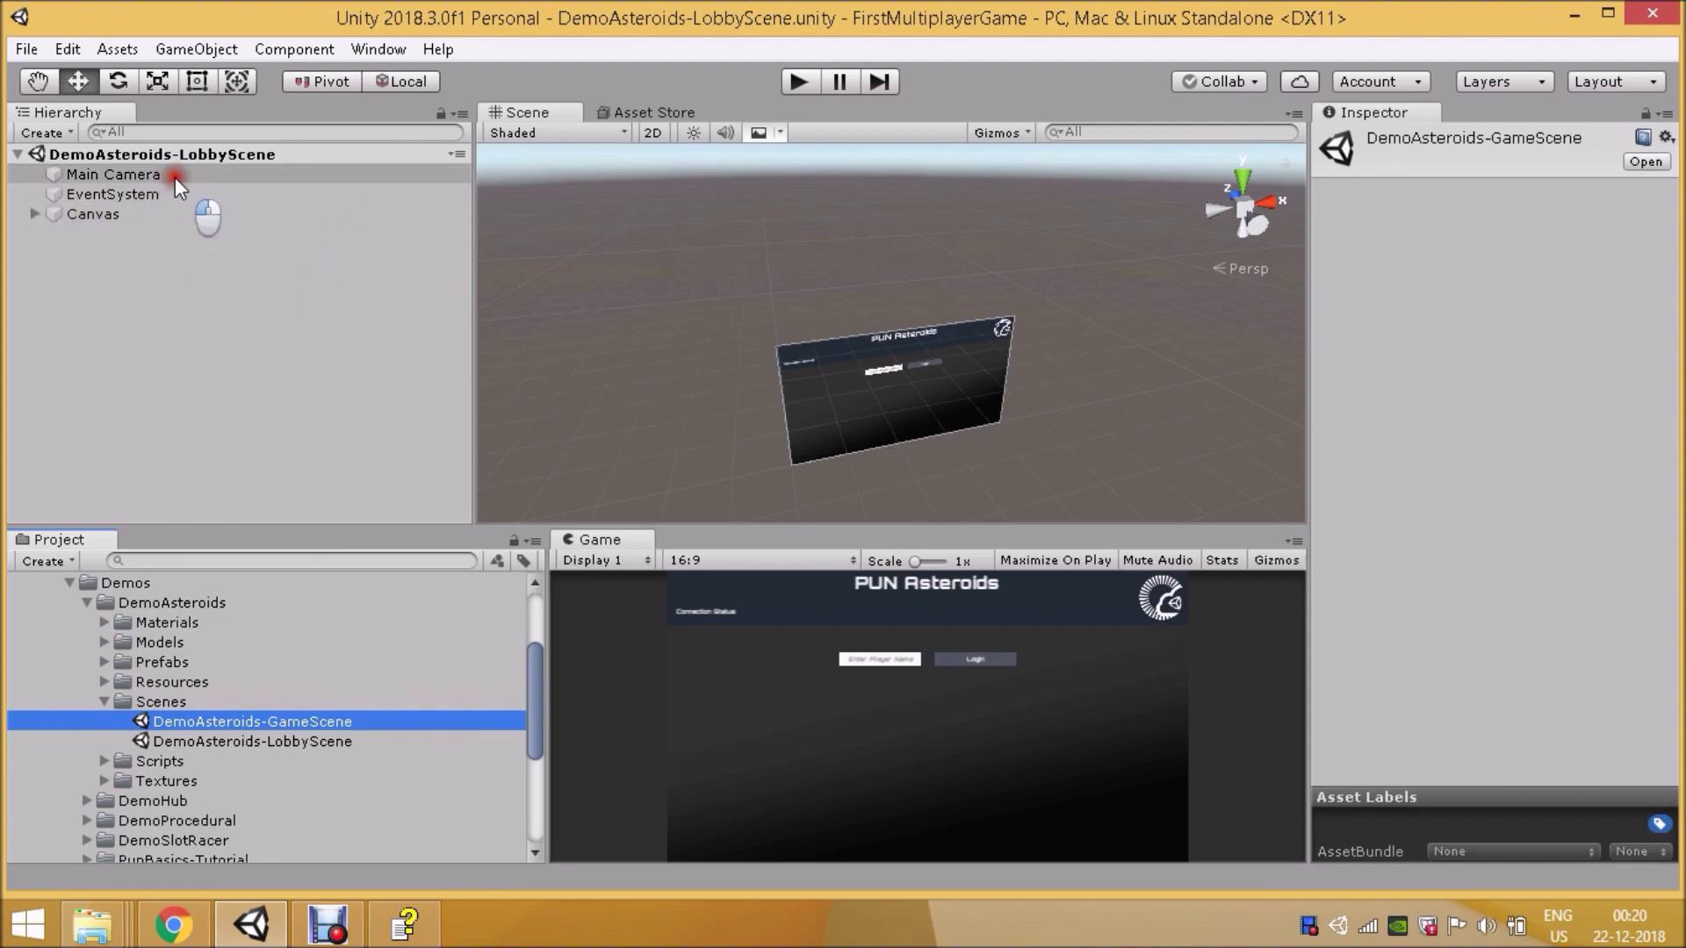
click(189, 213)
alt+drag(956, 381, 742, 237)
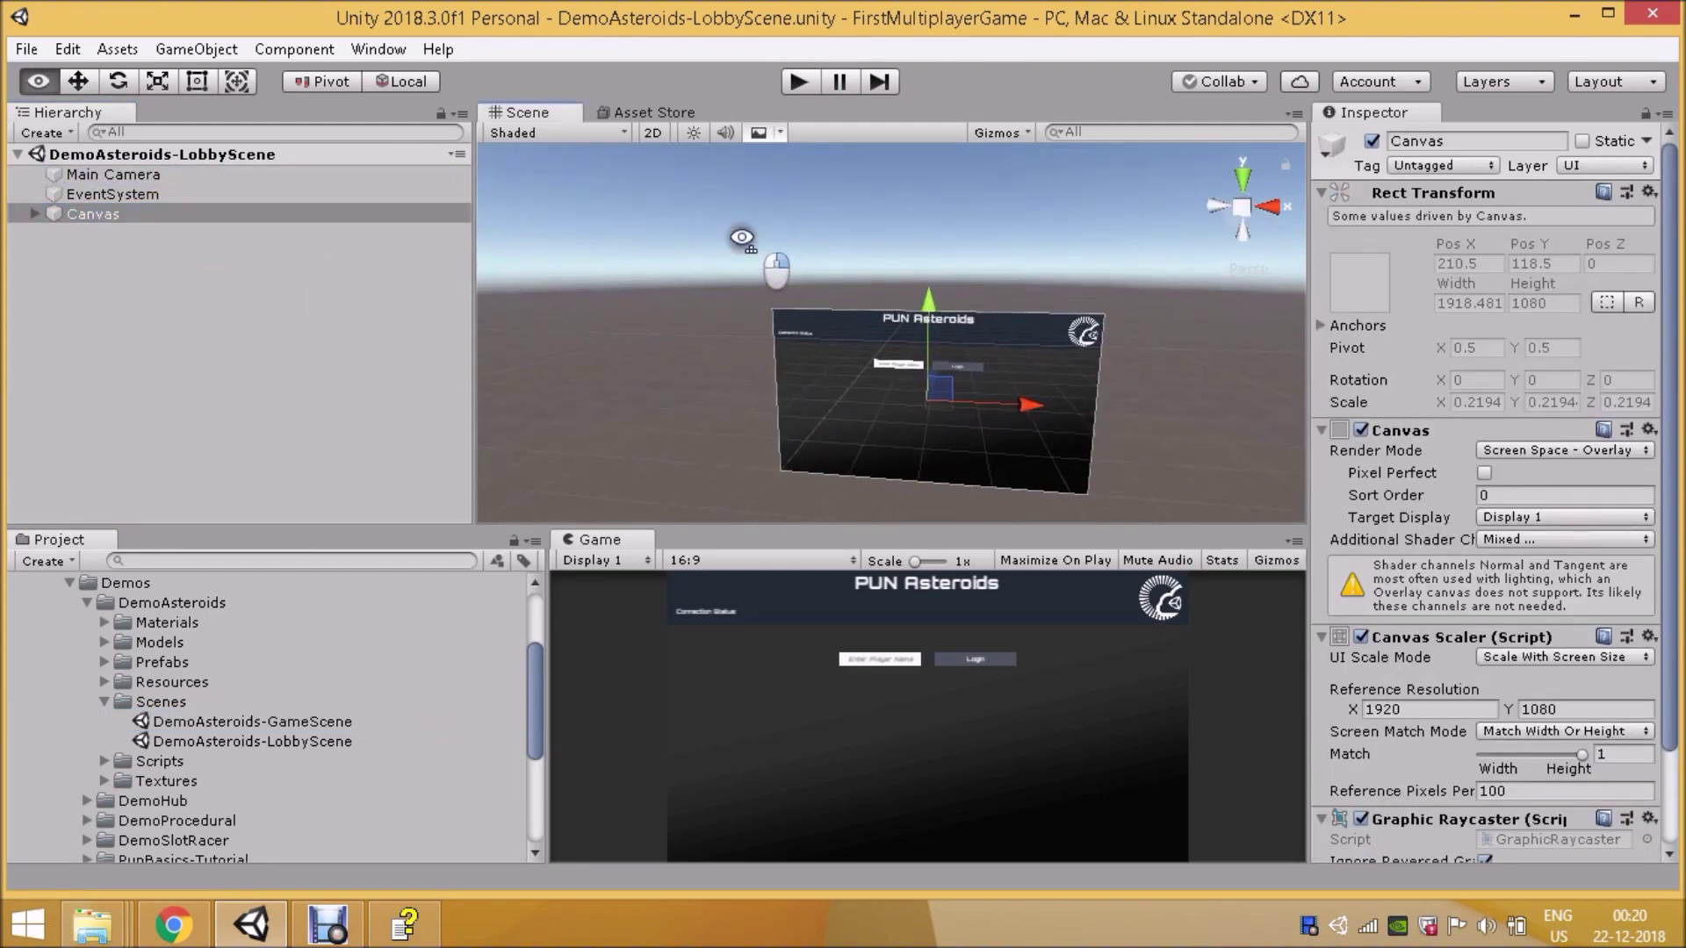
Step: Select DemoAsteroids-GameScene, then show DemoAsteroids-LobbyScene's details in the Inspector
click(220, 722)
click(218, 742)
drag(534, 688, 518, 725)
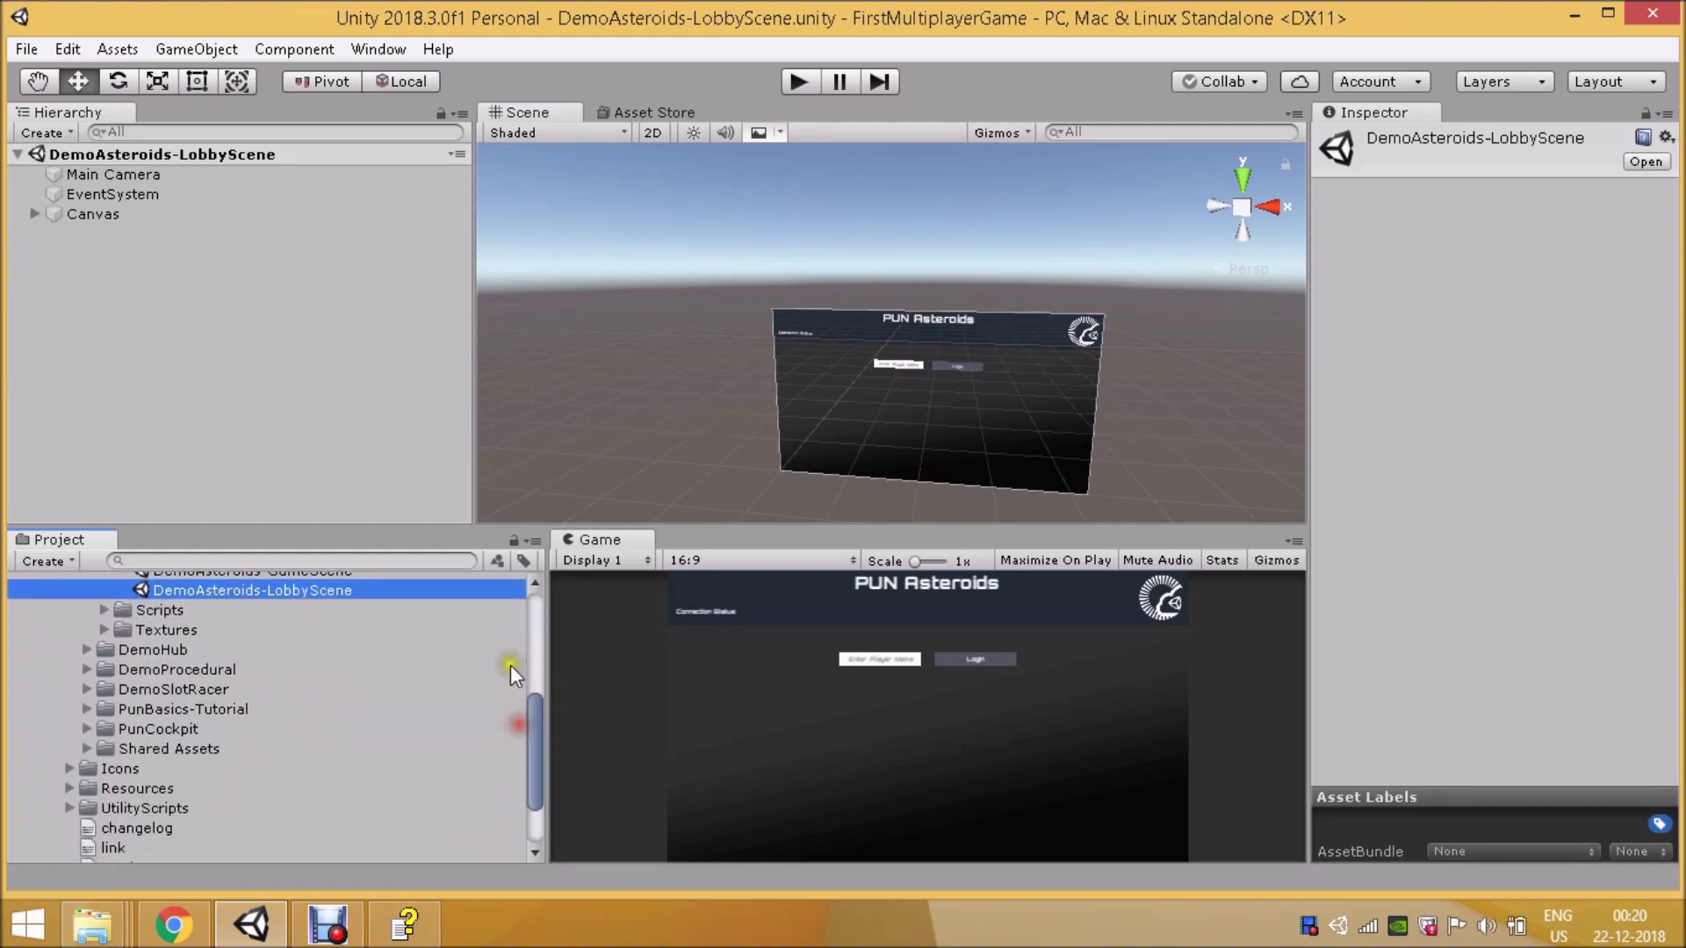
click(497, 562)
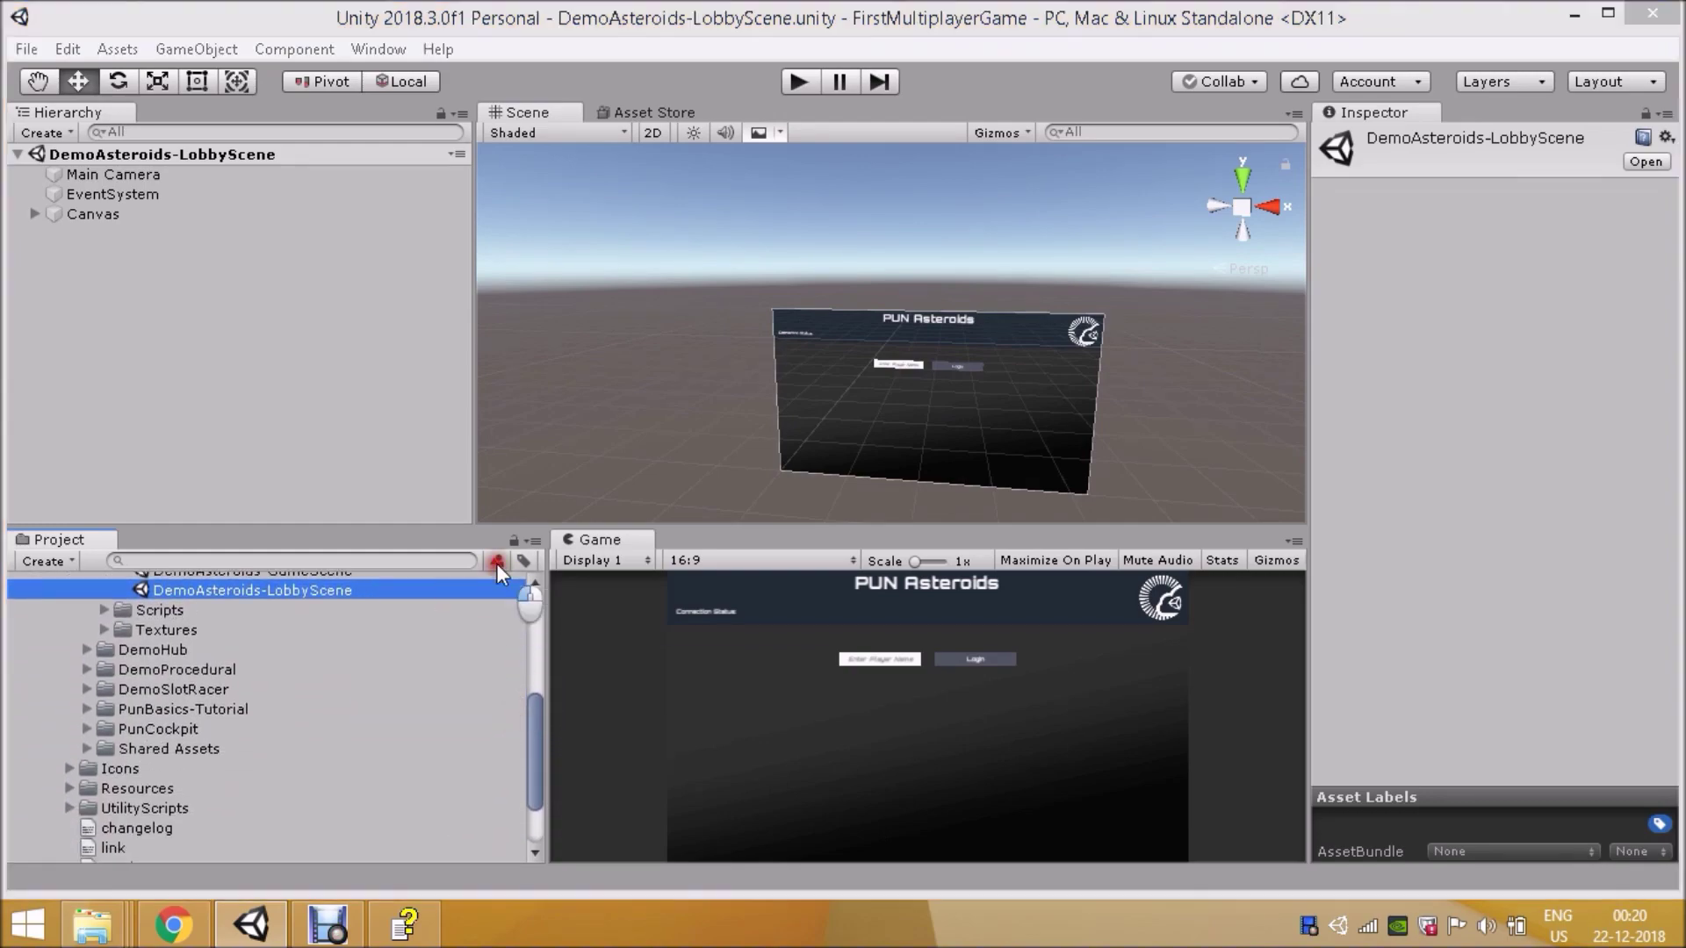
Step: Filter the Project window to Scene files, widen the asset area, and browse DemoChat-Scene and SampleScene
click(543, 431)
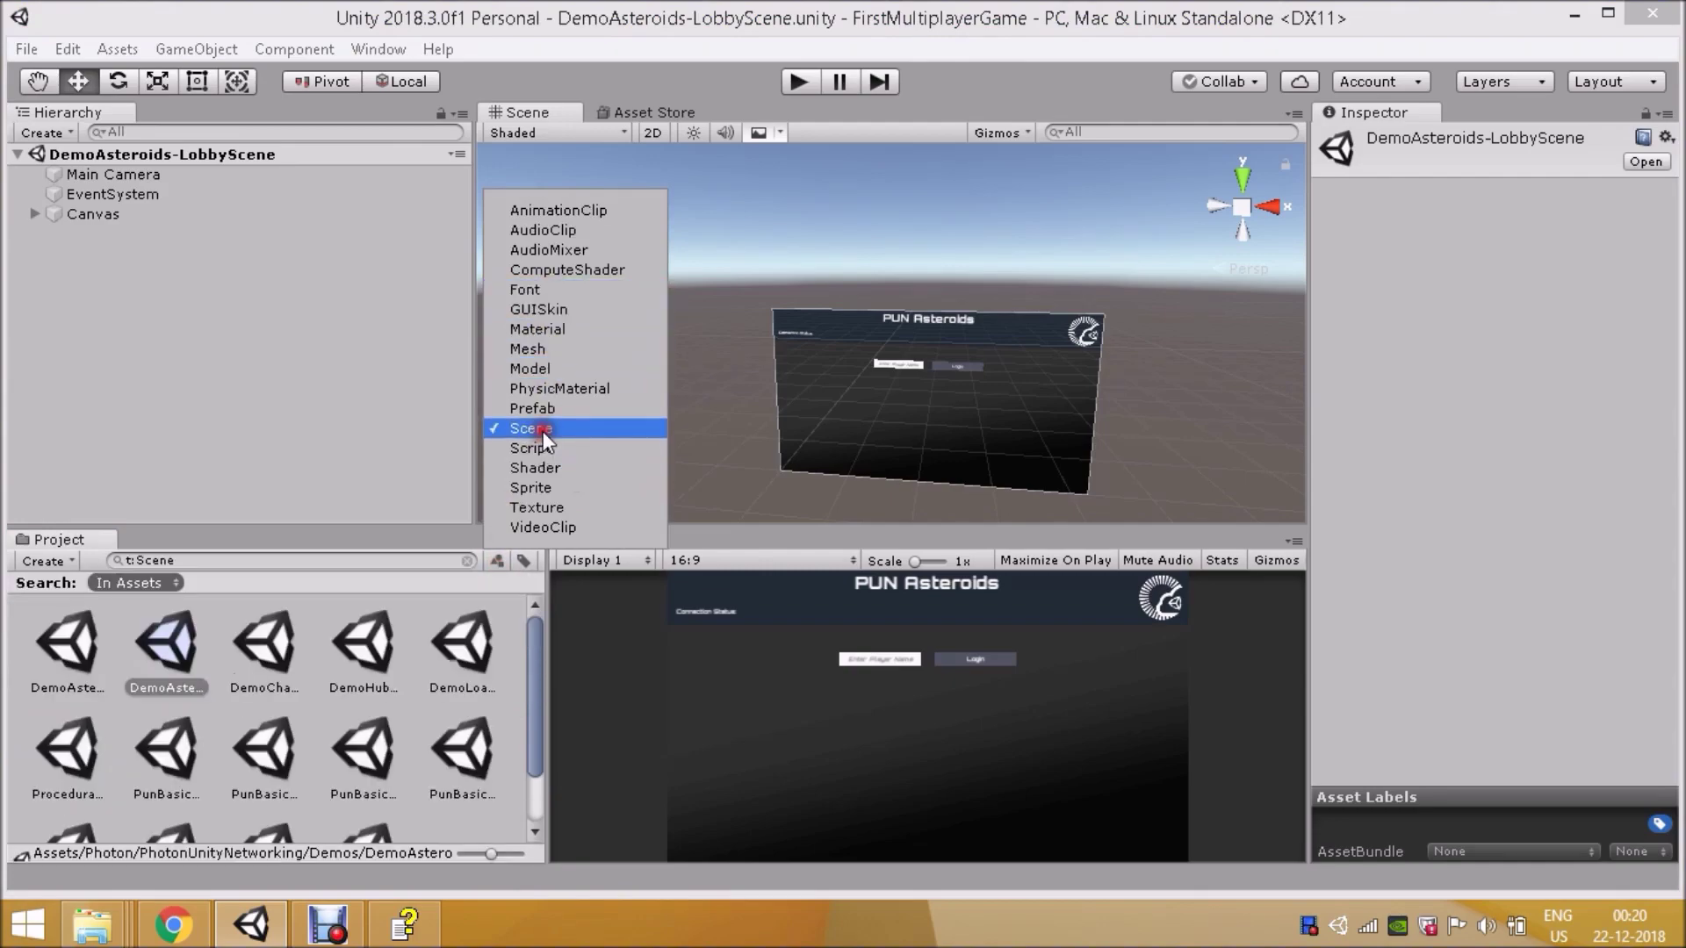
click(404, 525)
drag(602, 588, 817, 586)
click(232, 669)
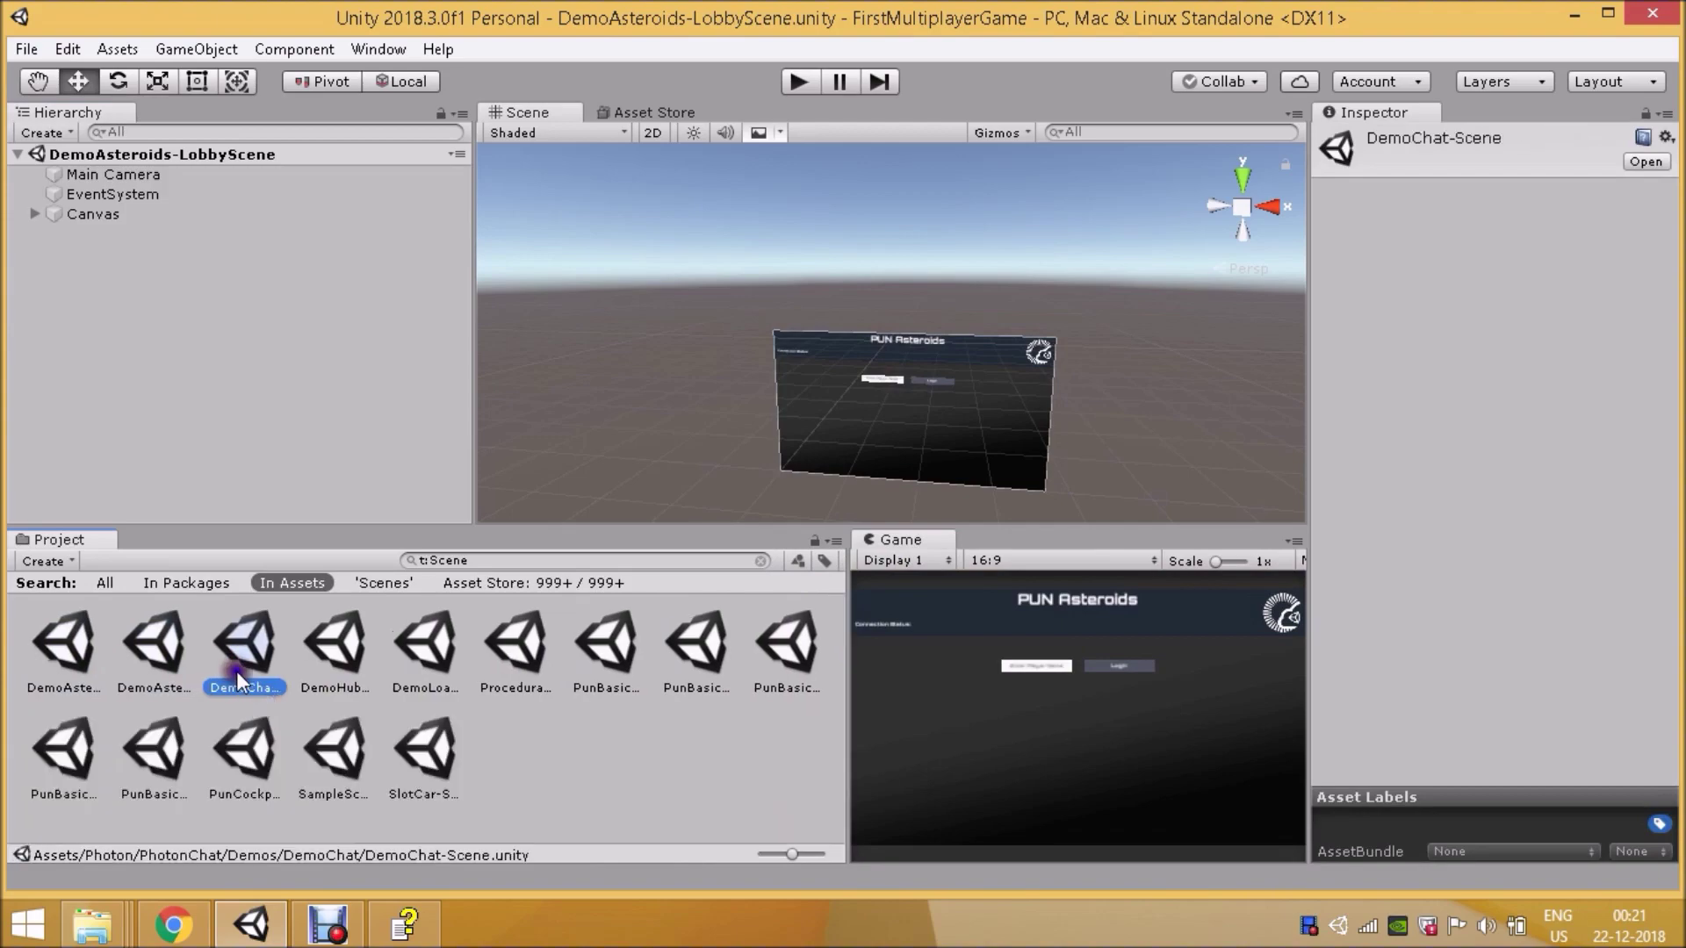
click(324, 767)
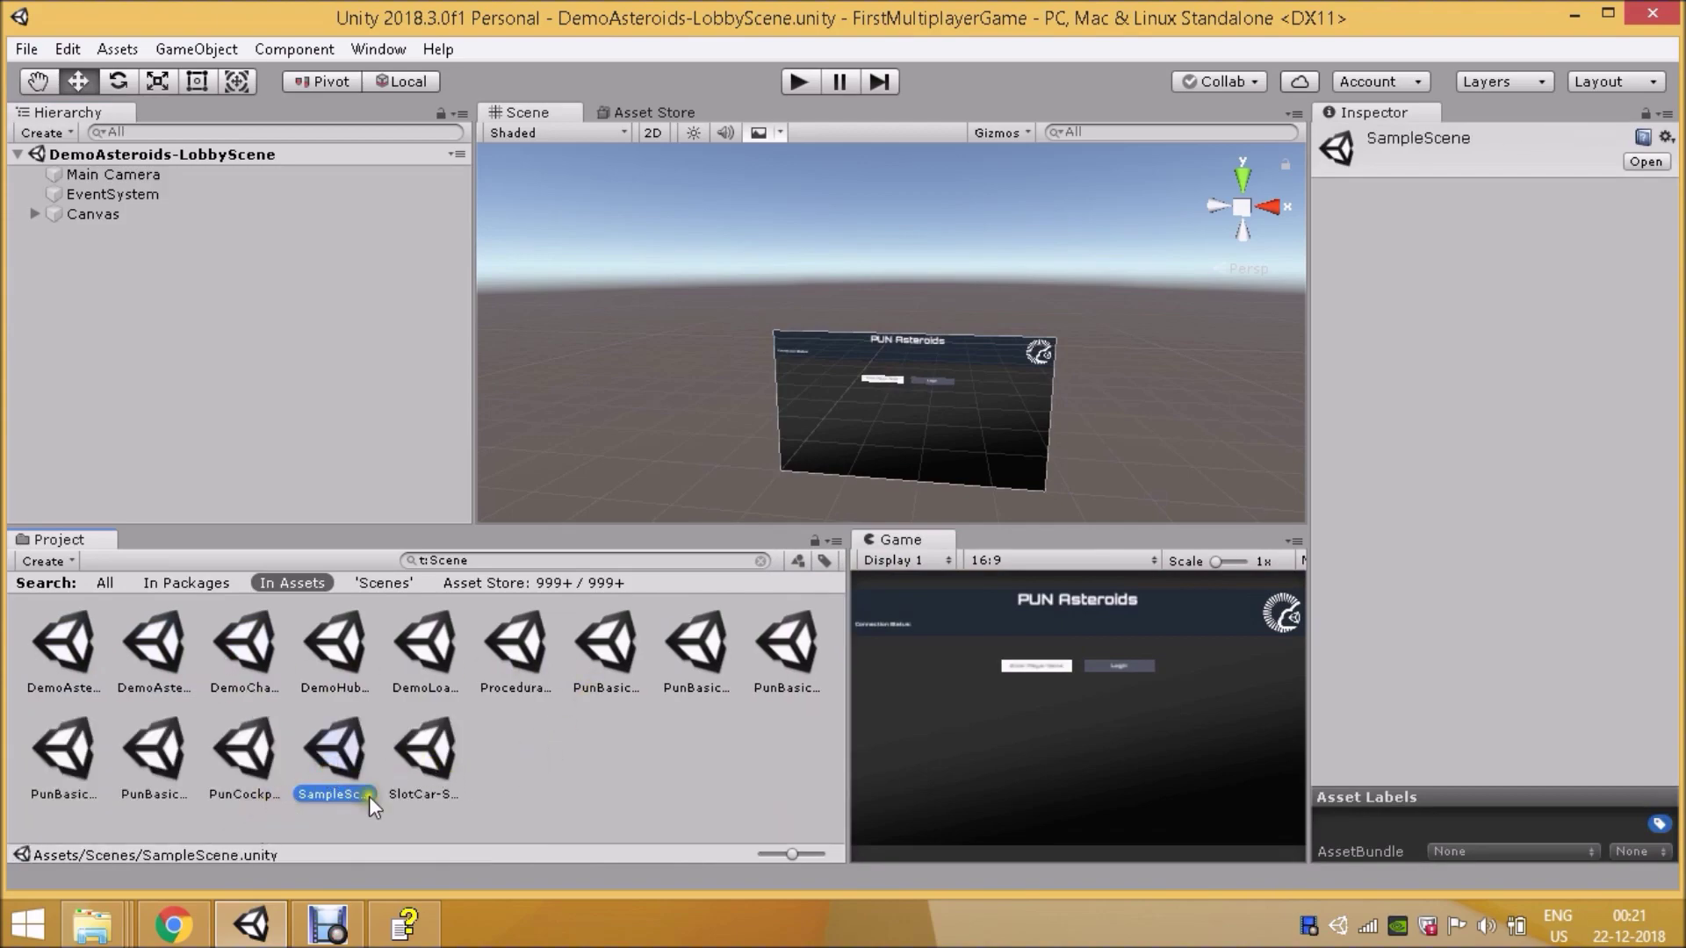
click(420, 742)
Step: Check the PunBasics room scenes, cancel the accidental rename, and clear the scene search
scroll(339, 729, down, 2)
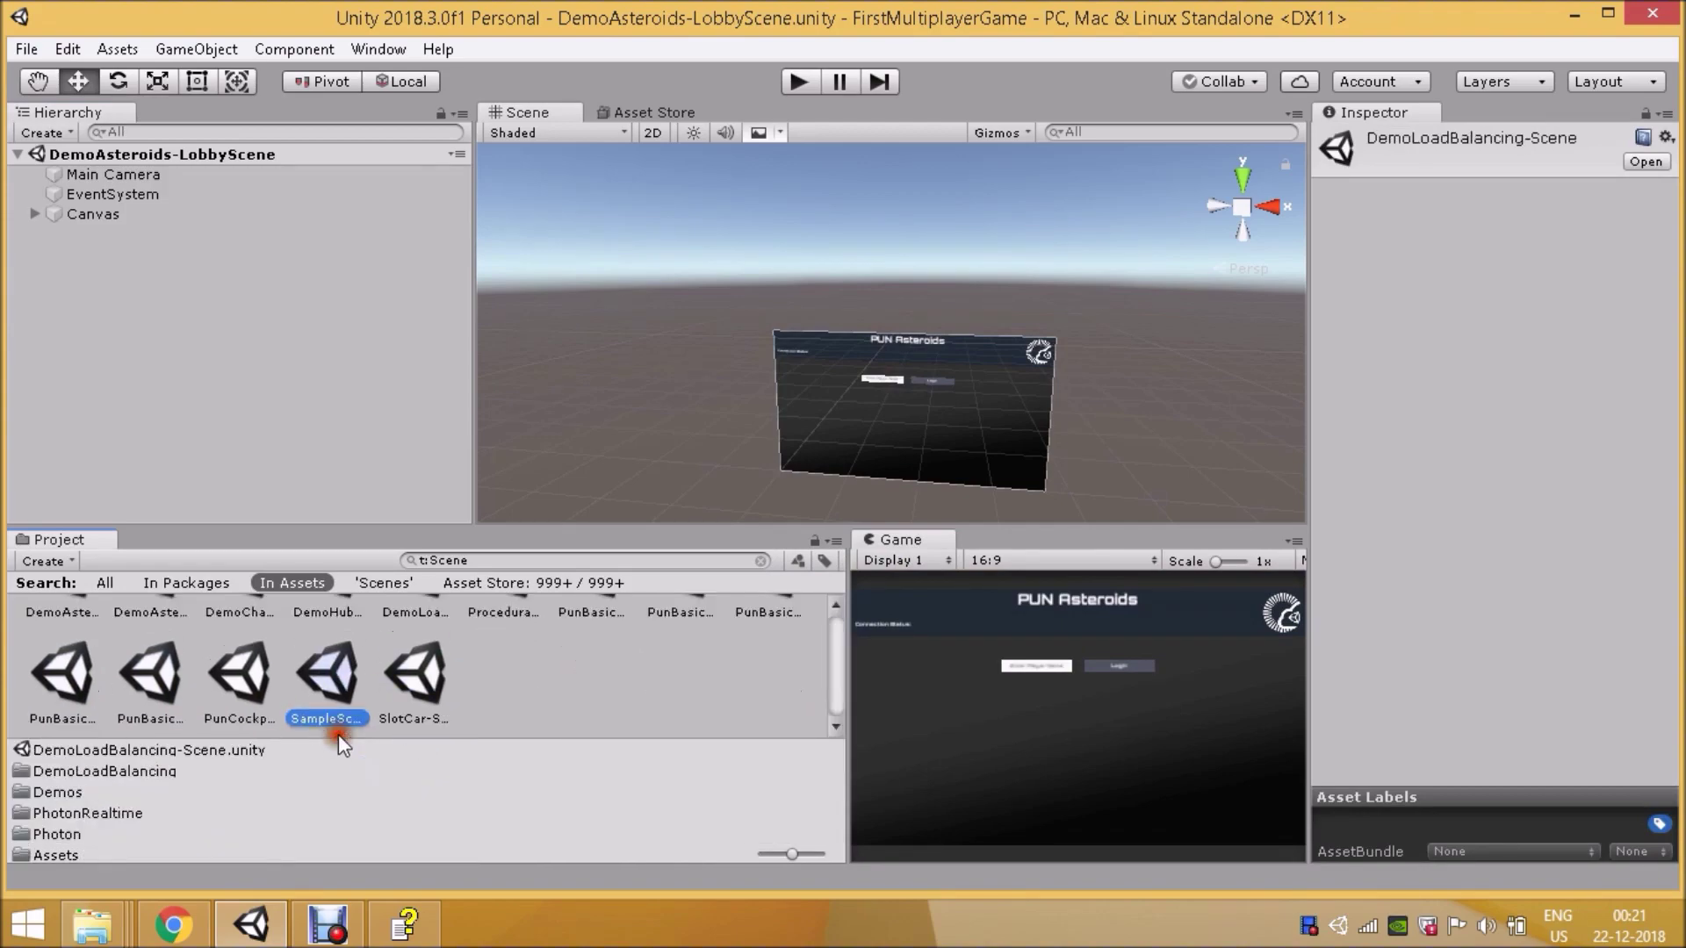
click(130, 692)
click(61, 692)
click(60, 692)
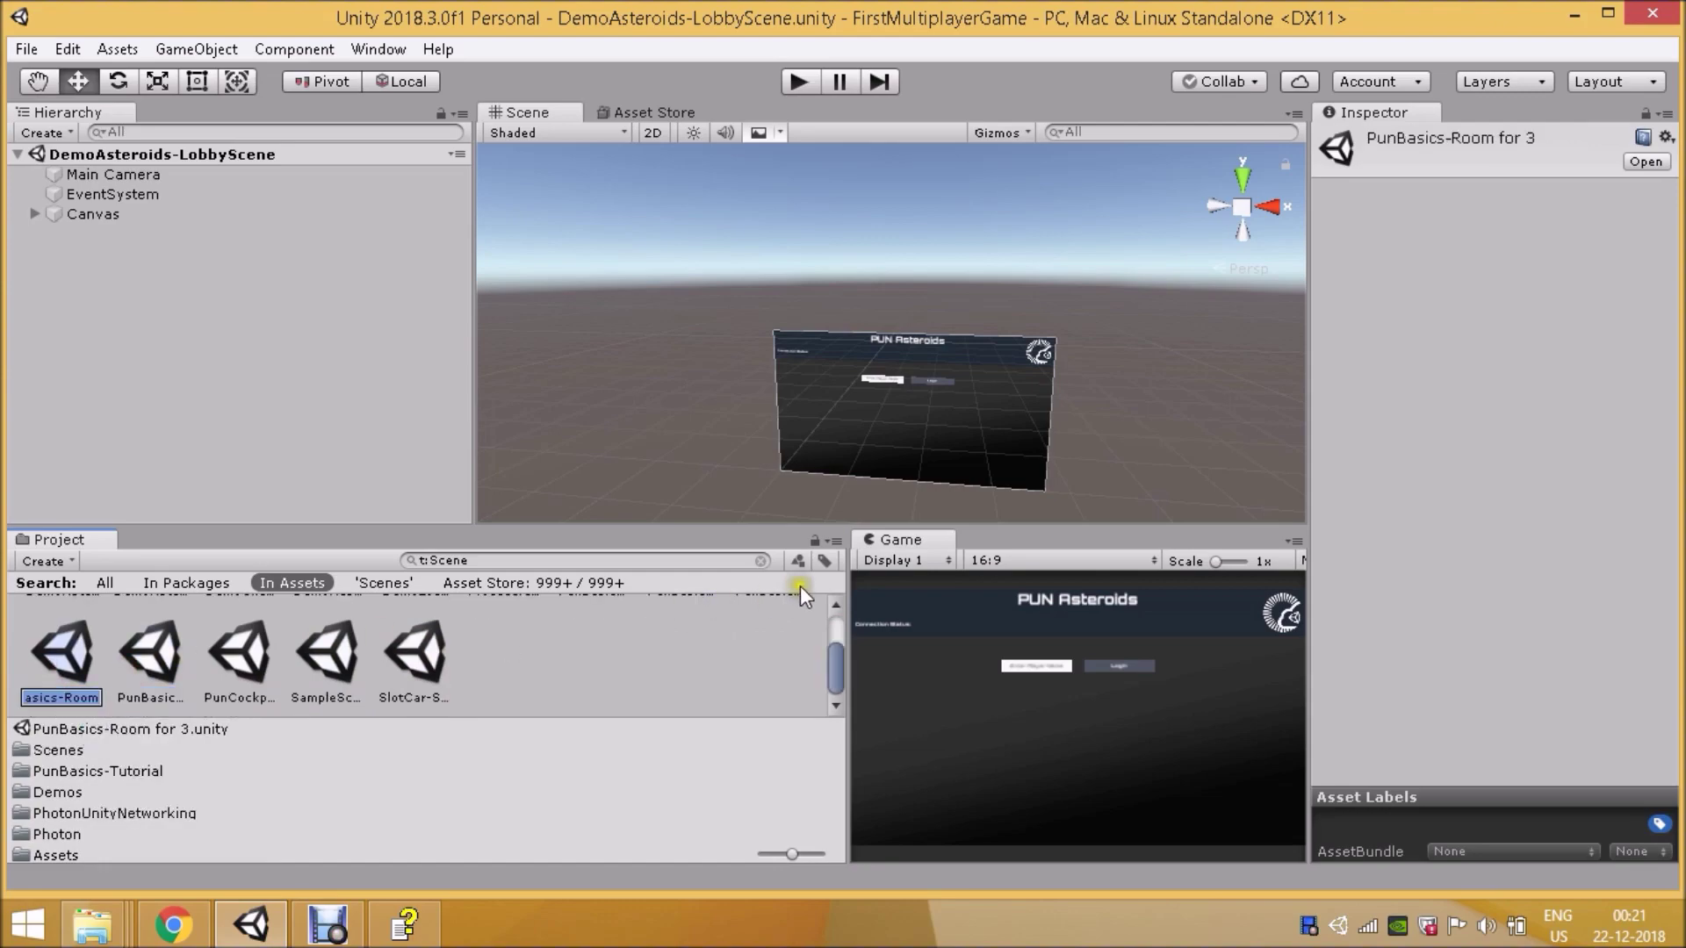
click(761, 562)
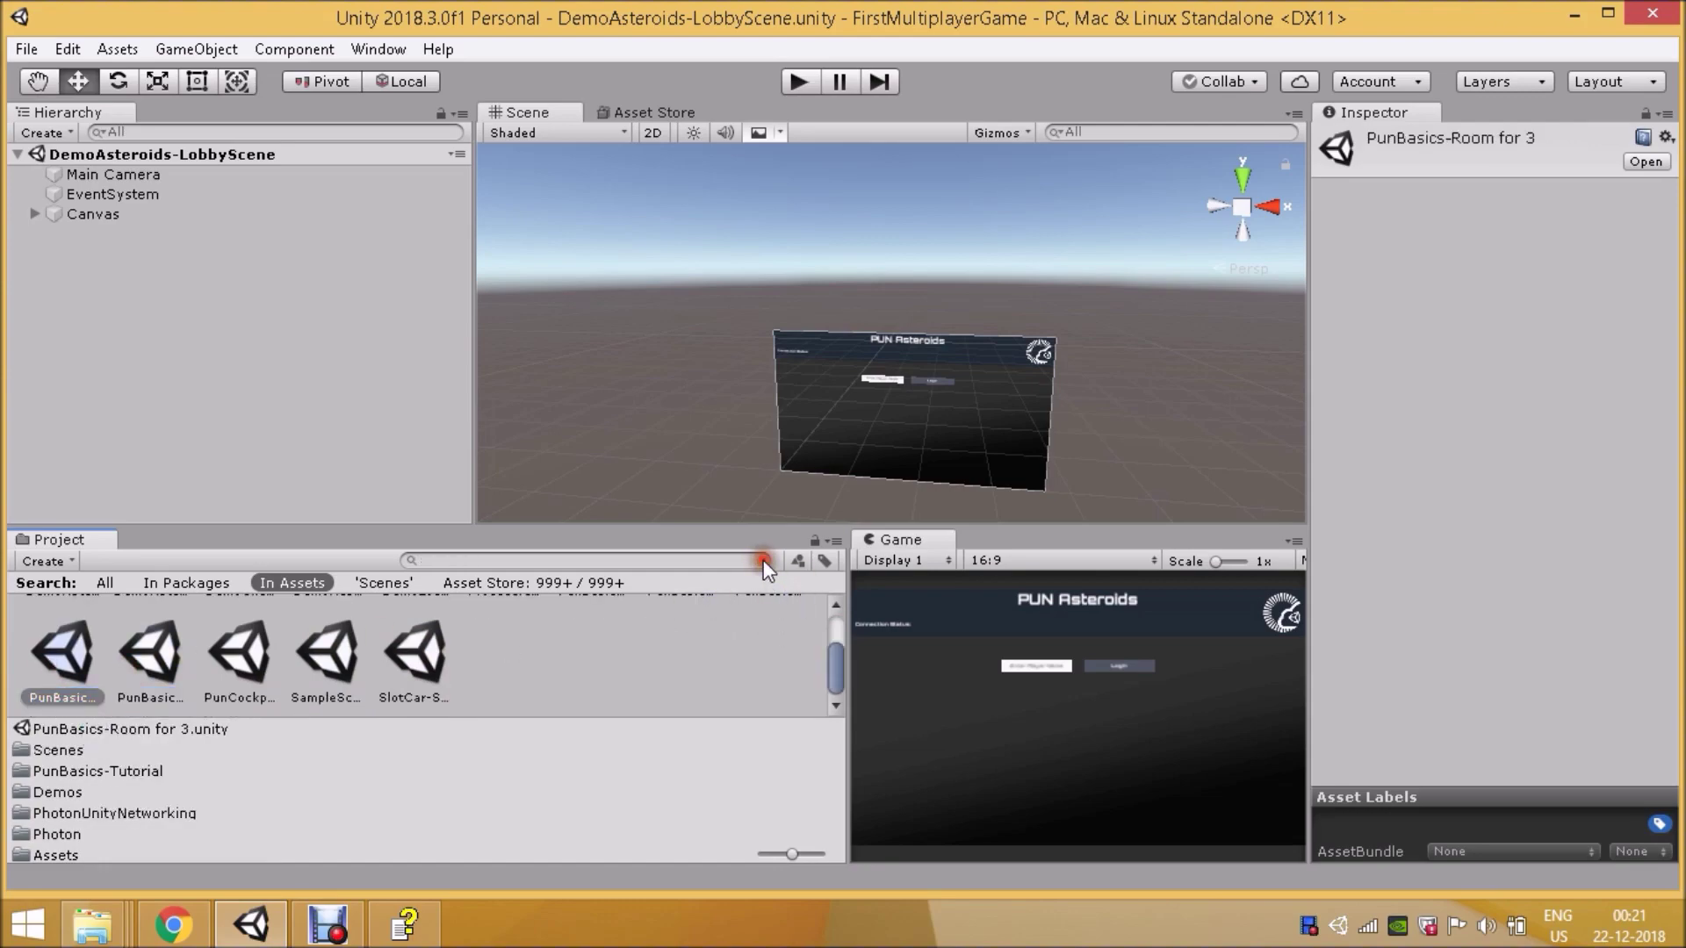
click(762, 562)
drag(835, 798, 825, 751)
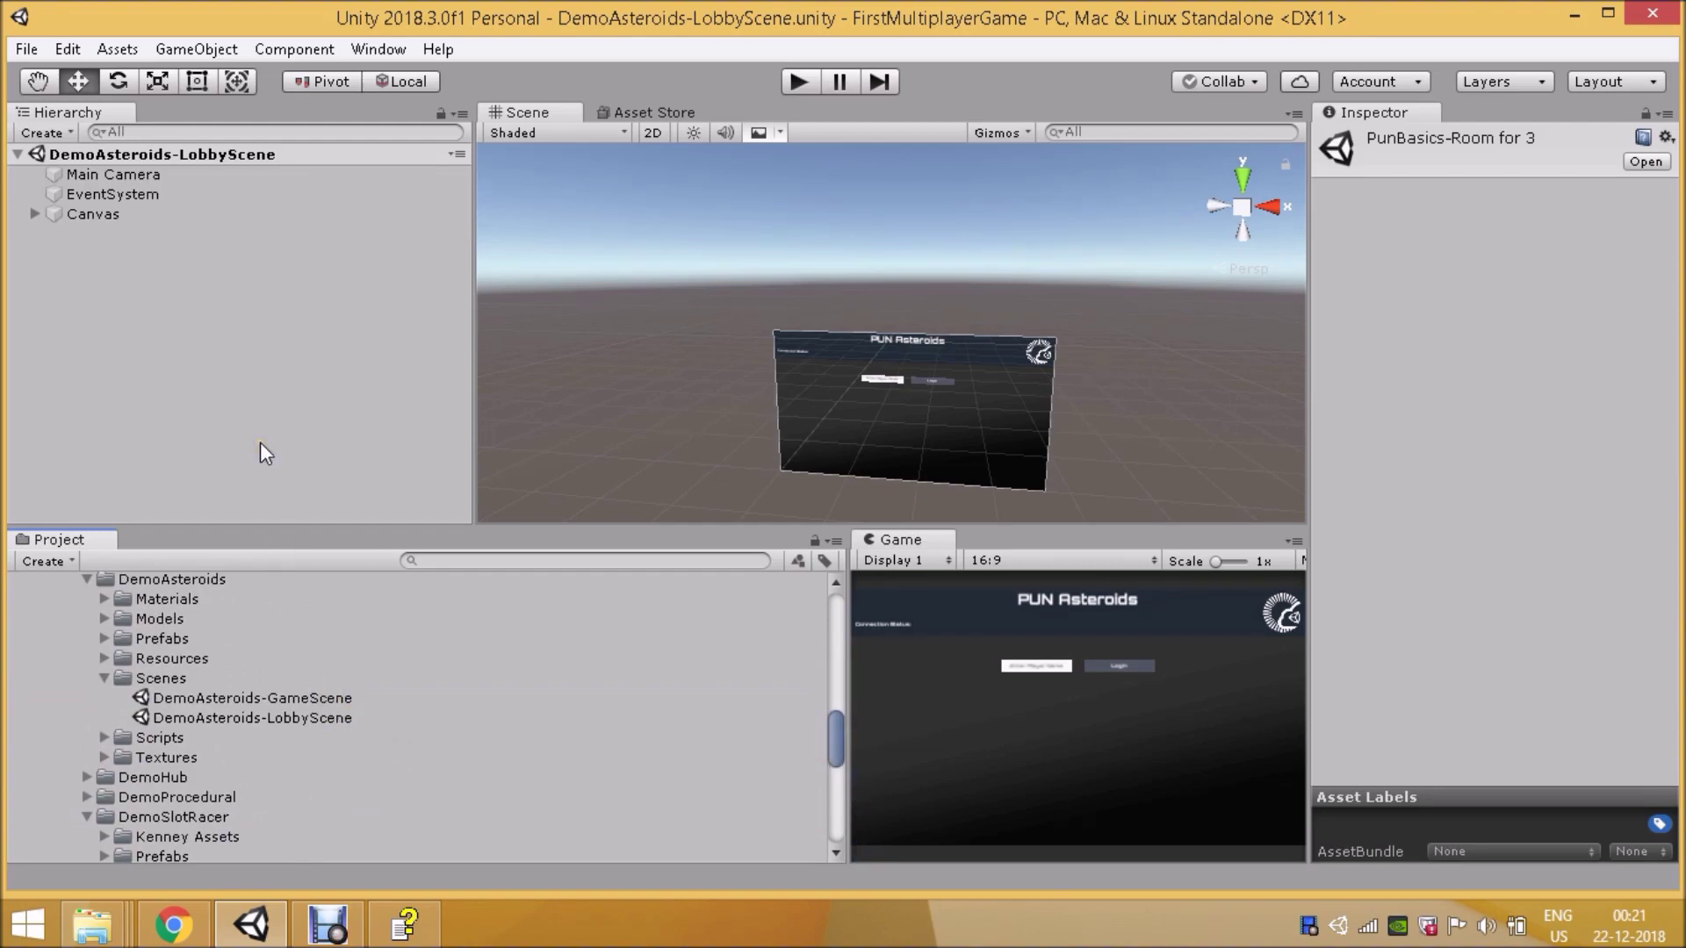
Step: Select the lobby scene's Main Camera in the Hierarchy and review its settings
click(75, 177)
click(87, 177)
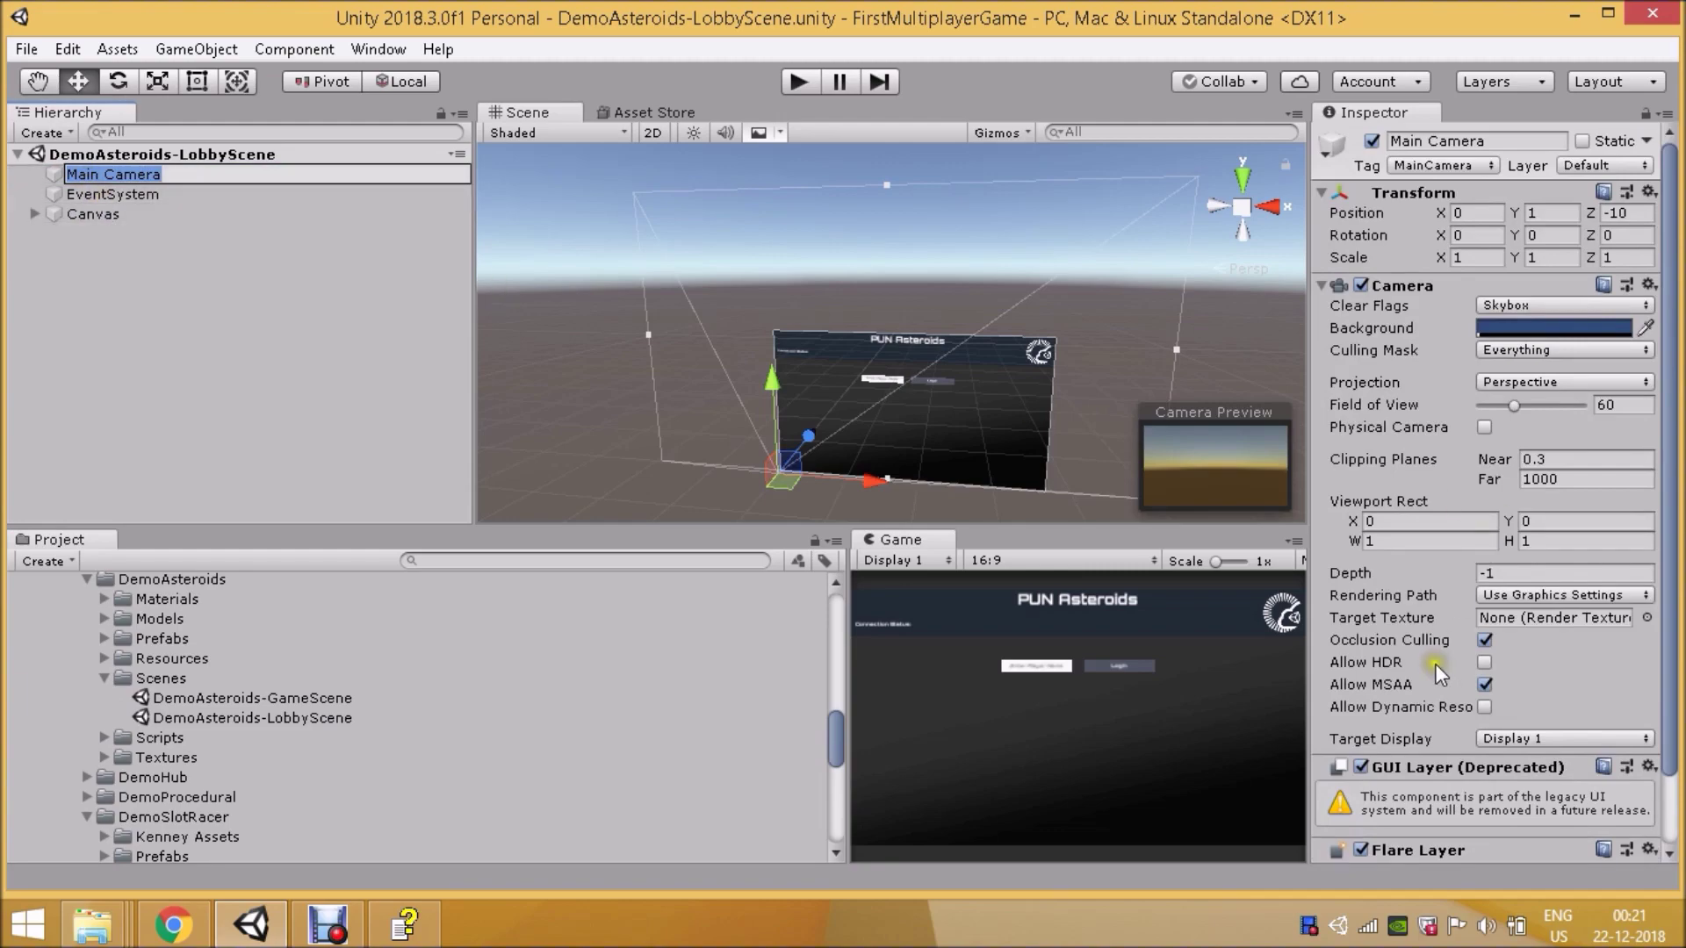
scroll(1435, 664, down, 3)
right_click(115, 303)
key(Escape)
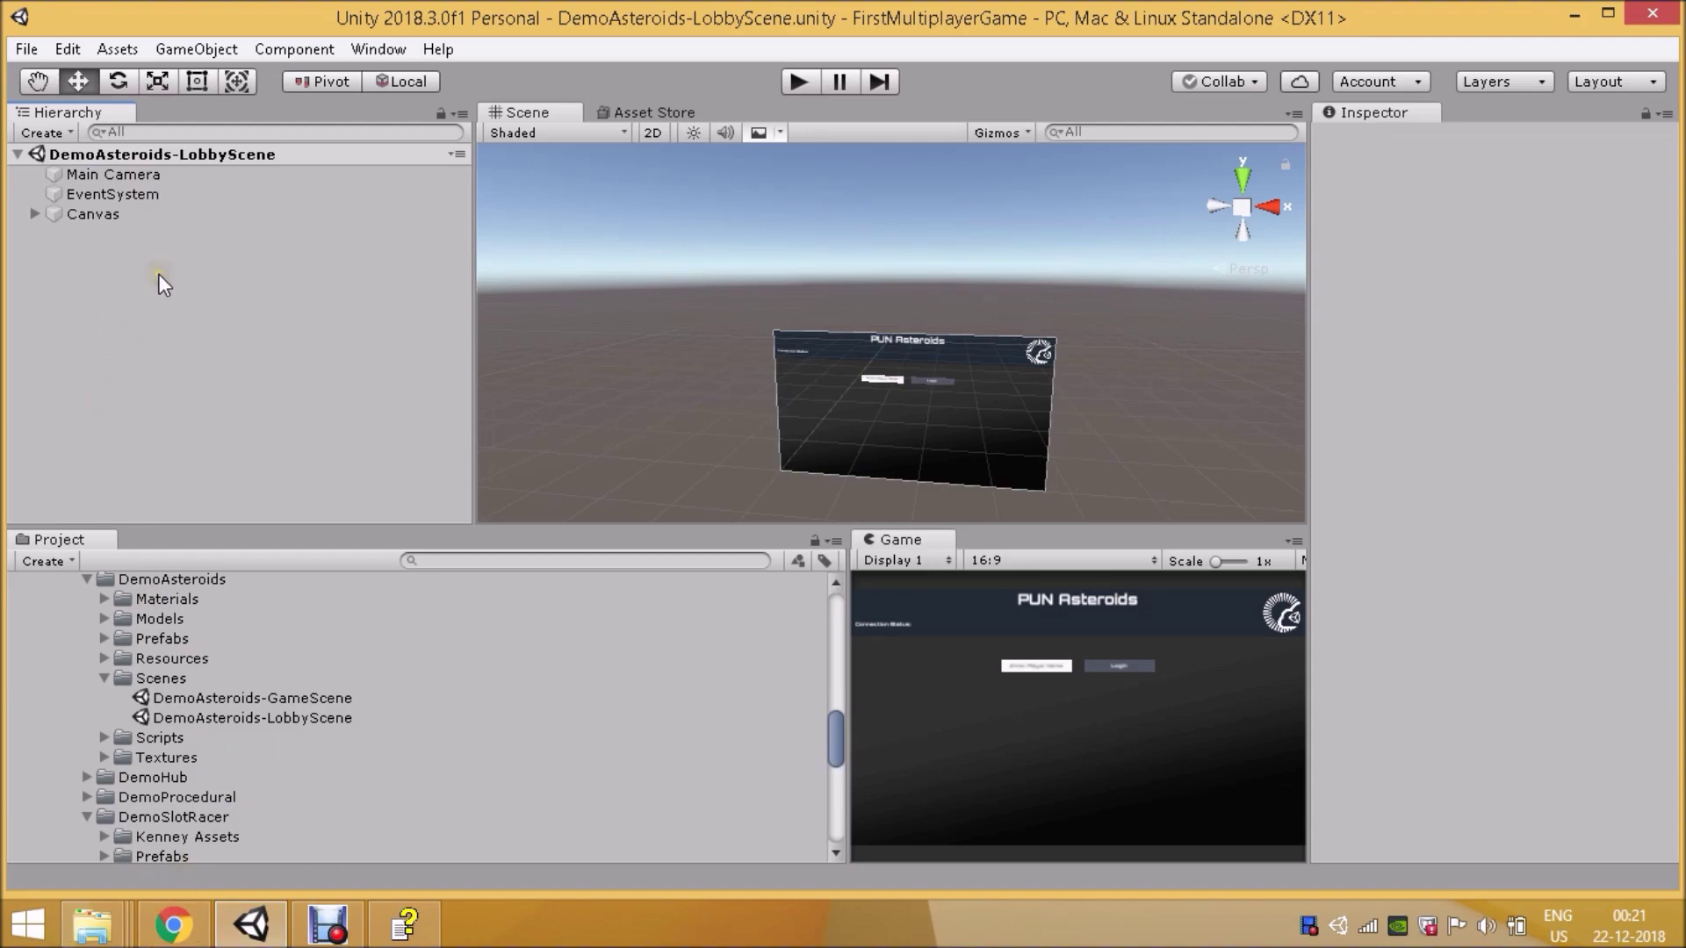
Step: Inspect the Canvas, expand it to reveal TopPanel and MainPanel, and recheck the Main Camera
click(83, 214)
click(82, 214)
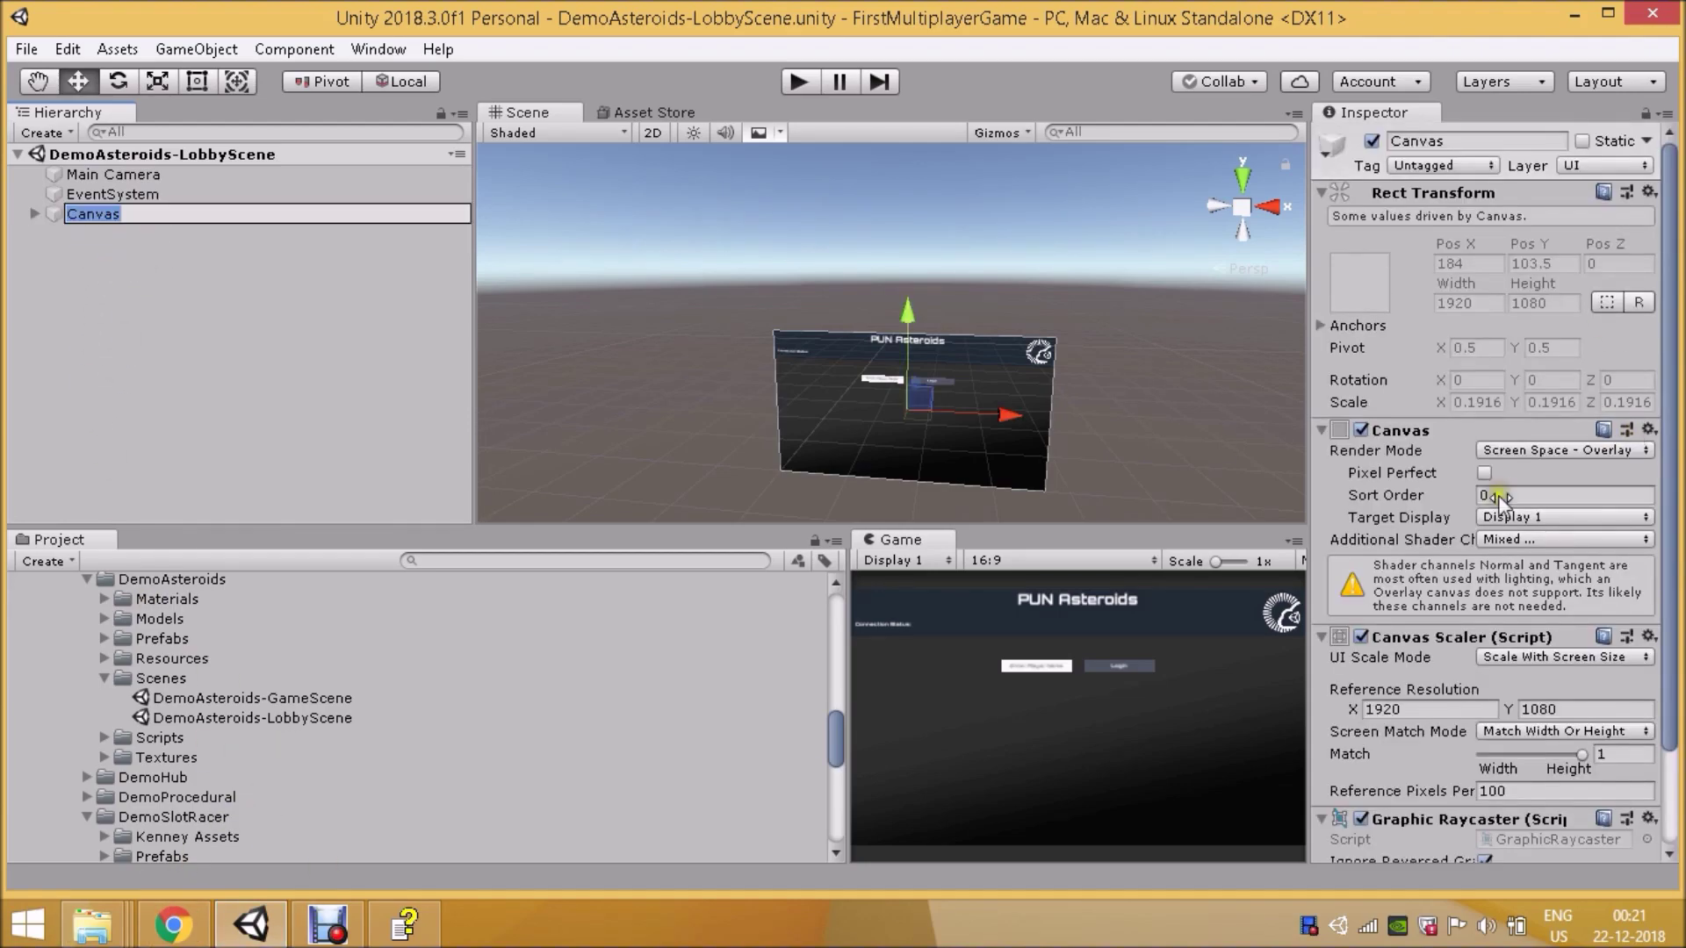
click(180, 174)
click(34, 214)
scroll(1462, 477, down, 3)
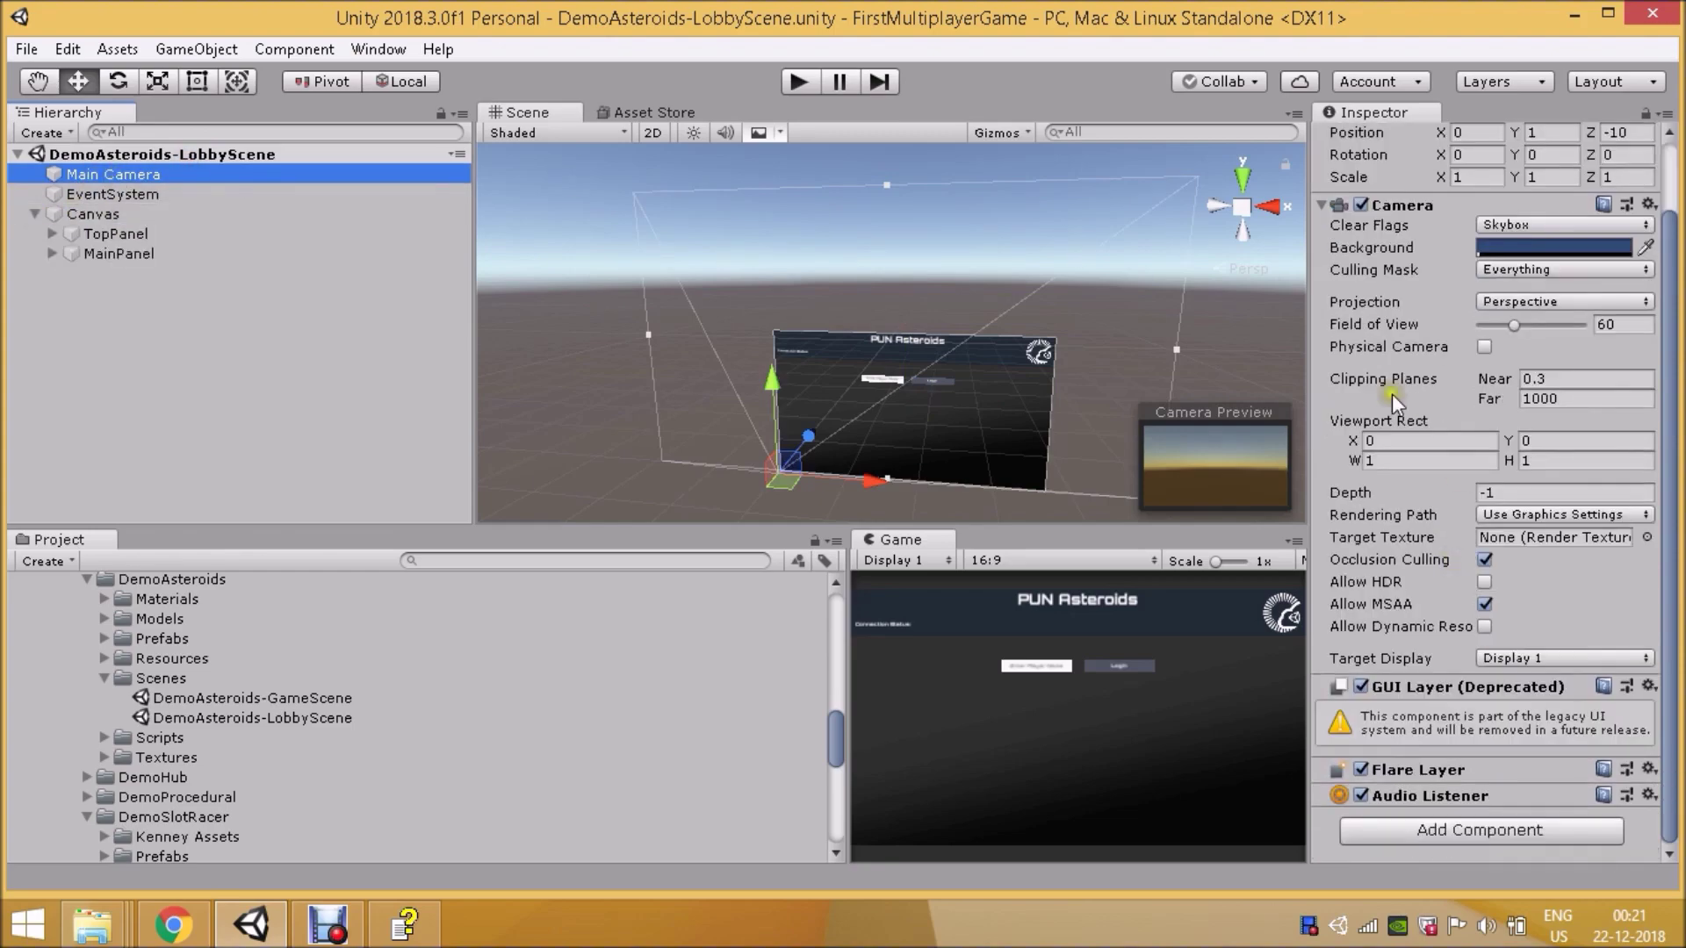
scroll(1389, 203, up, 3)
Step: Inspect the EventSystem and open its EventSystemSpawner script in Visual Studio, then return to Chrome
click(224, 194)
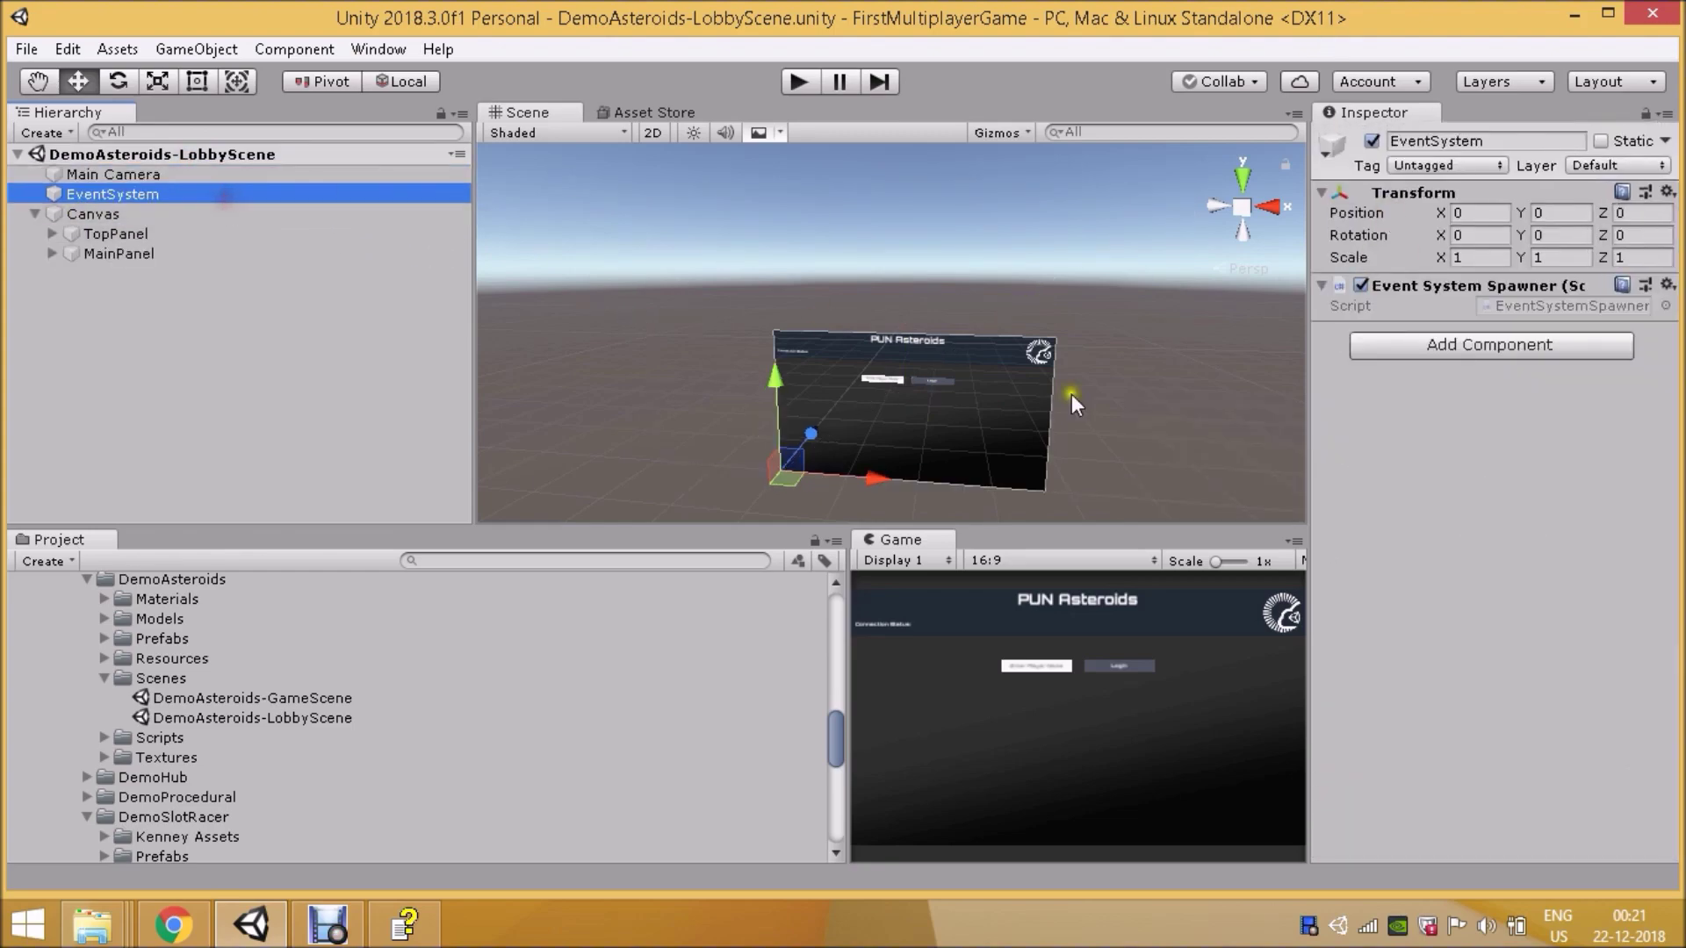
click(1531, 308)
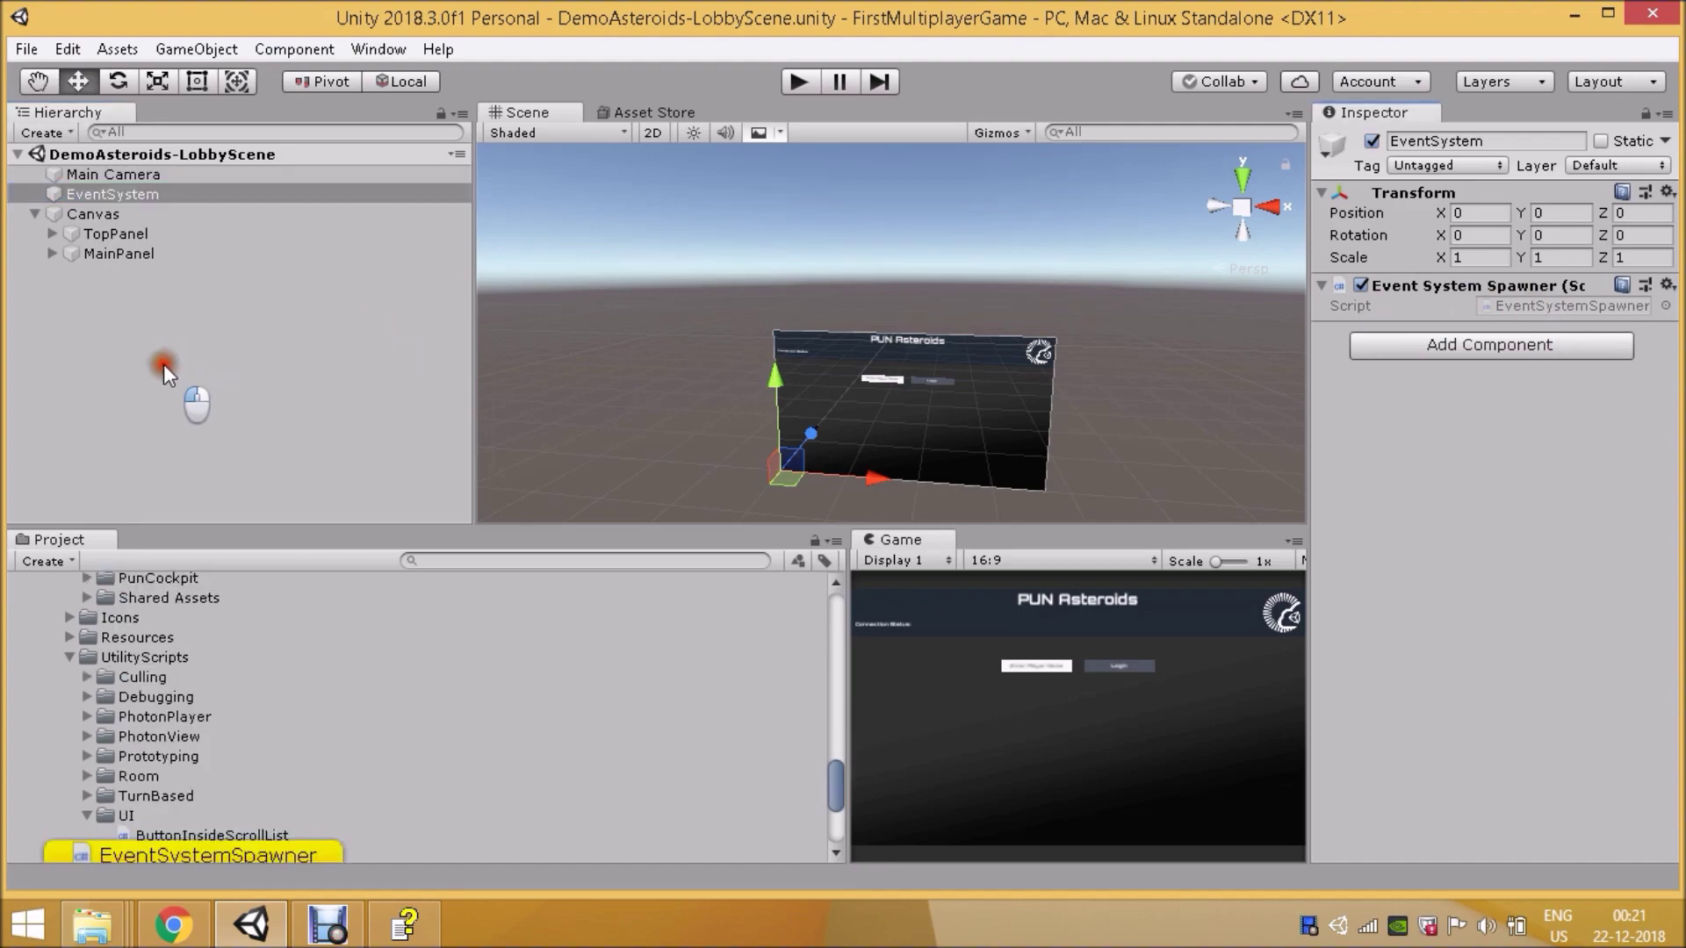
click(1545, 314)
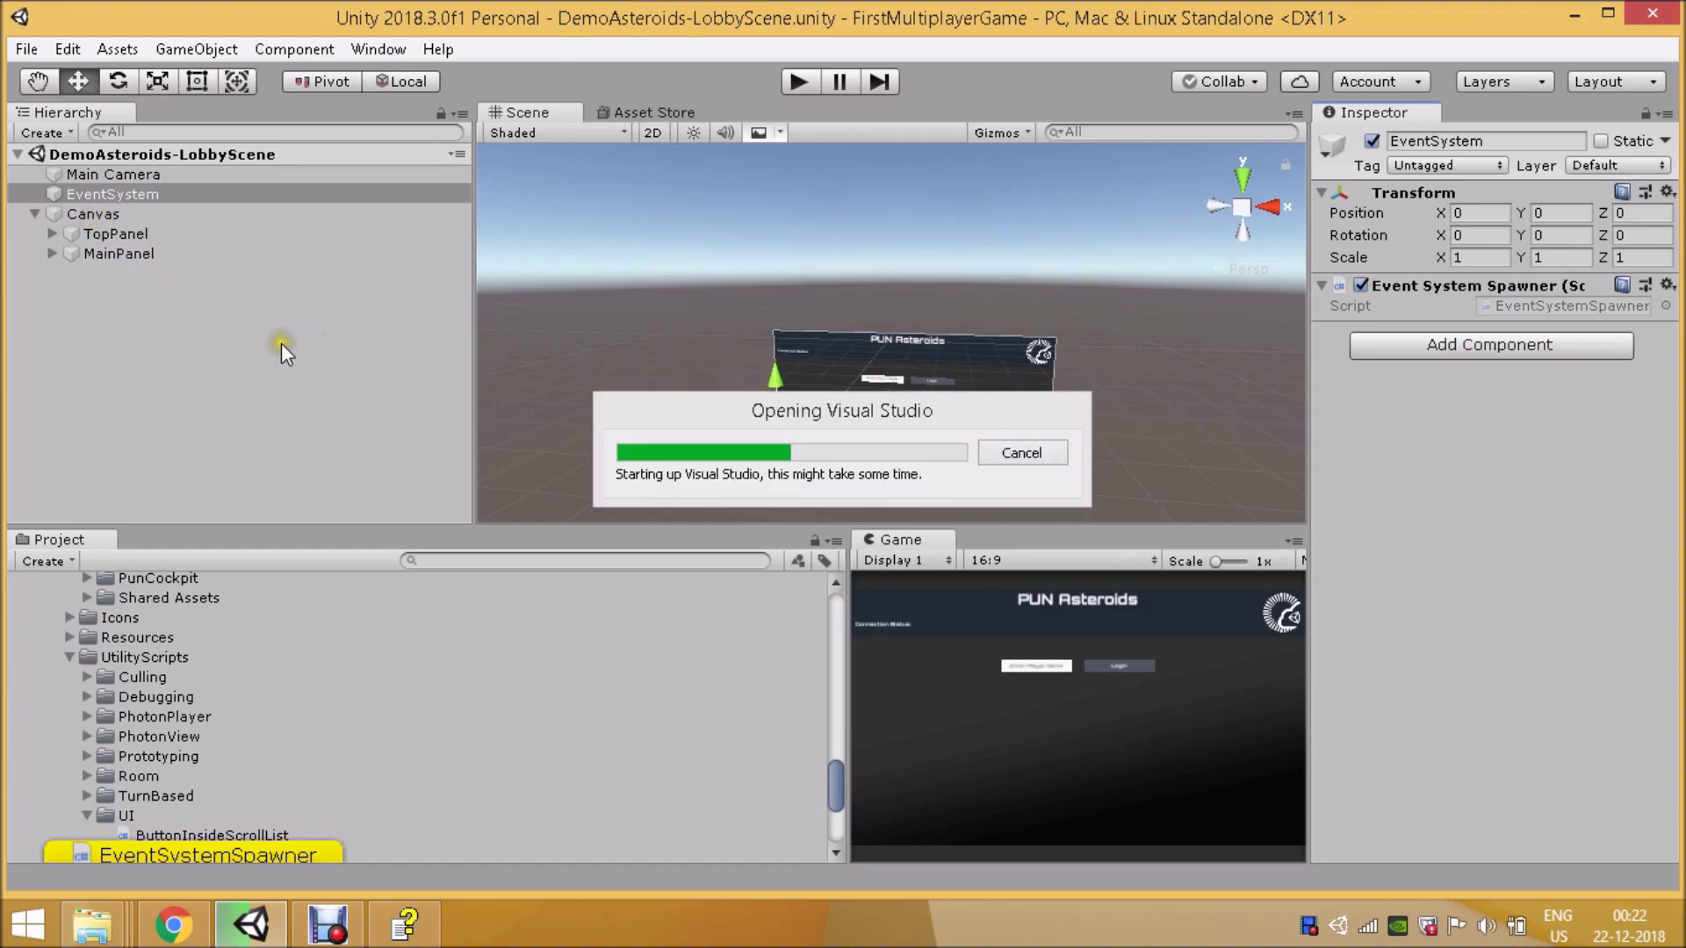
mouse_move(180, 942)
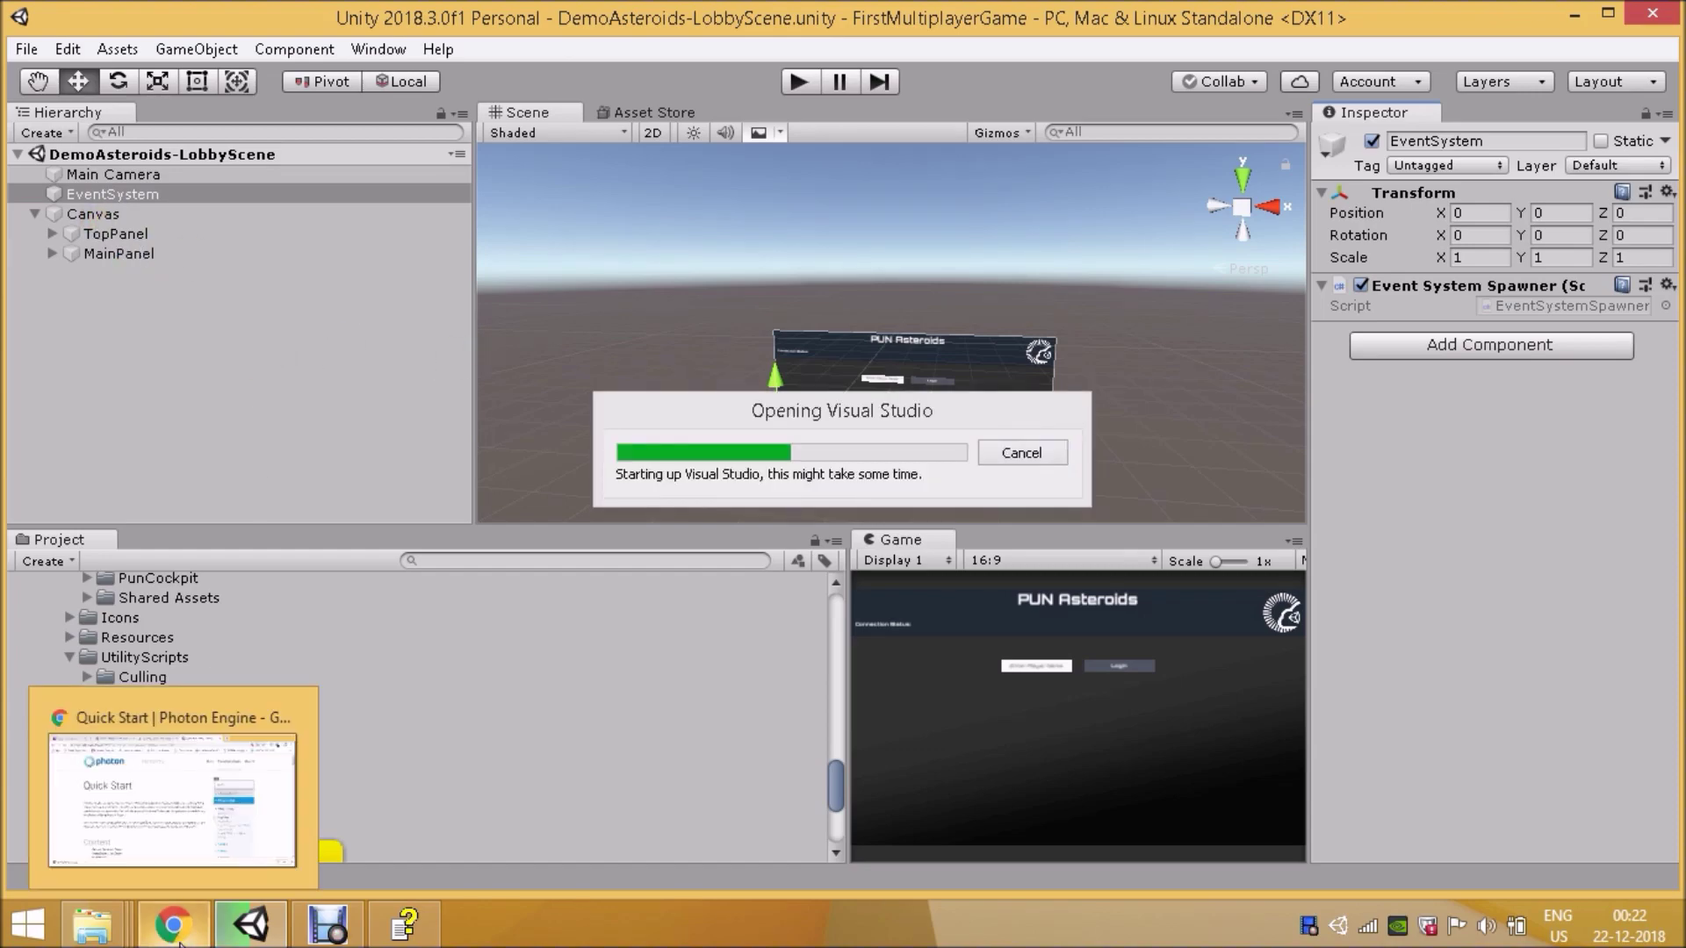
click(263, 757)
Step: Bring Chrome's Photon Quick Start page forward, expand PRODUCTS, and open the PUN documentation
right_click(256, 750)
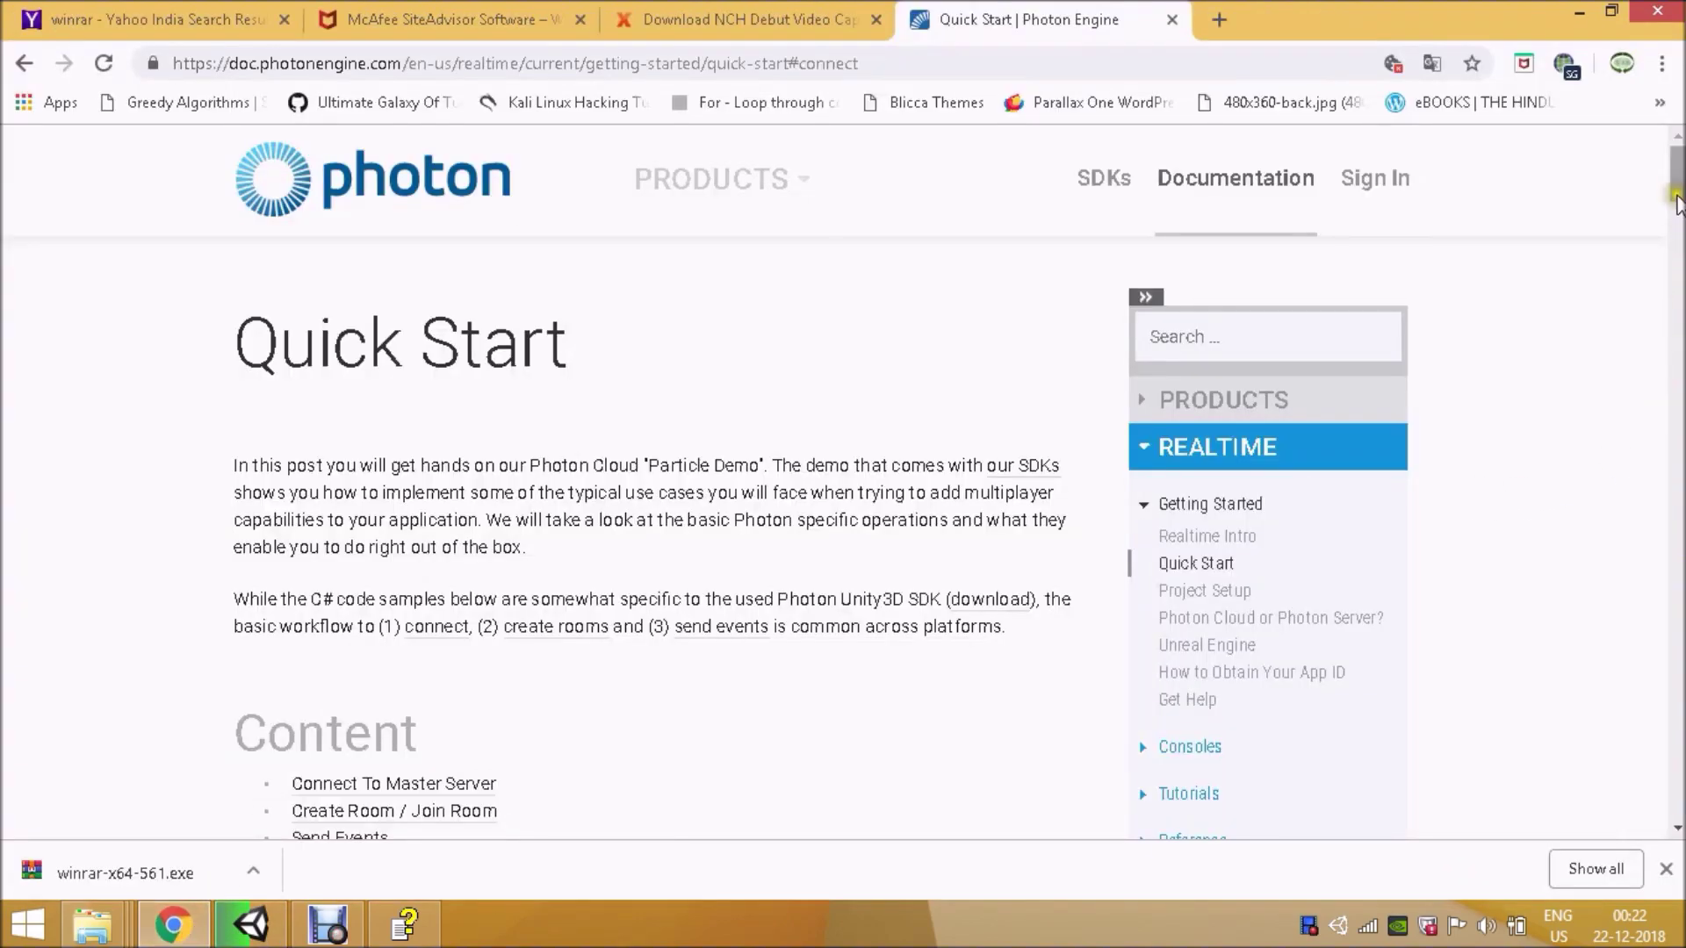
drag(1677, 166, 1568, 244)
click(1144, 401)
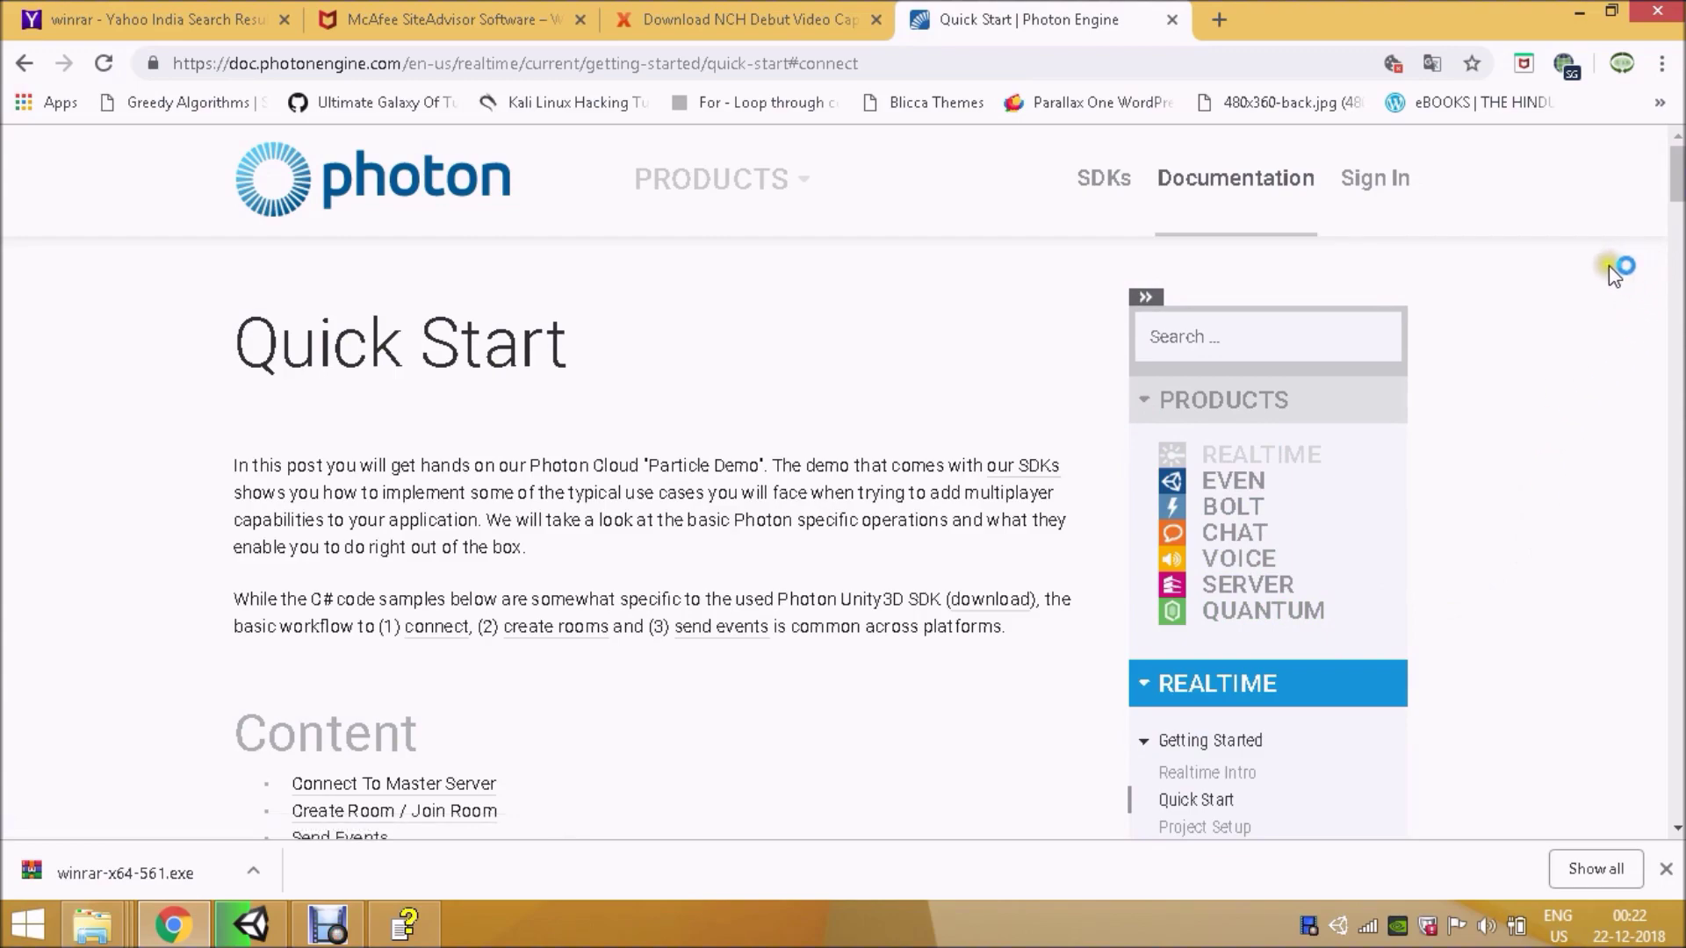
click(1251, 494)
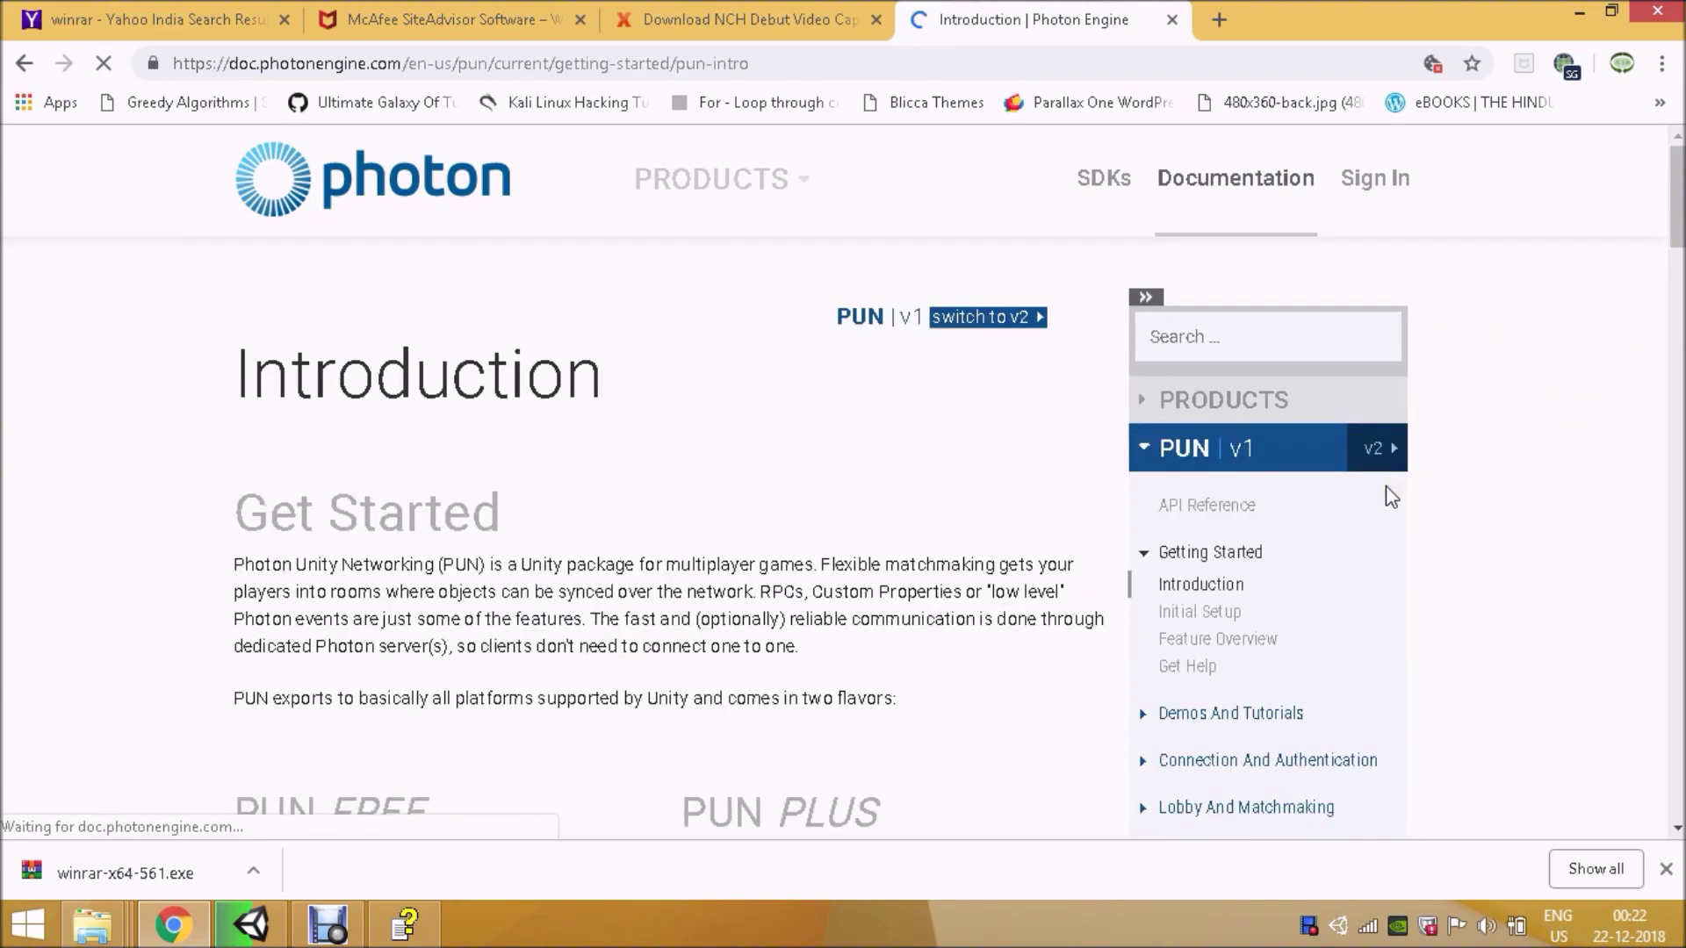
Step: Switch the PUN Introduction page to v2 and scroll down to Connect and Callbacks
click(1233, 452)
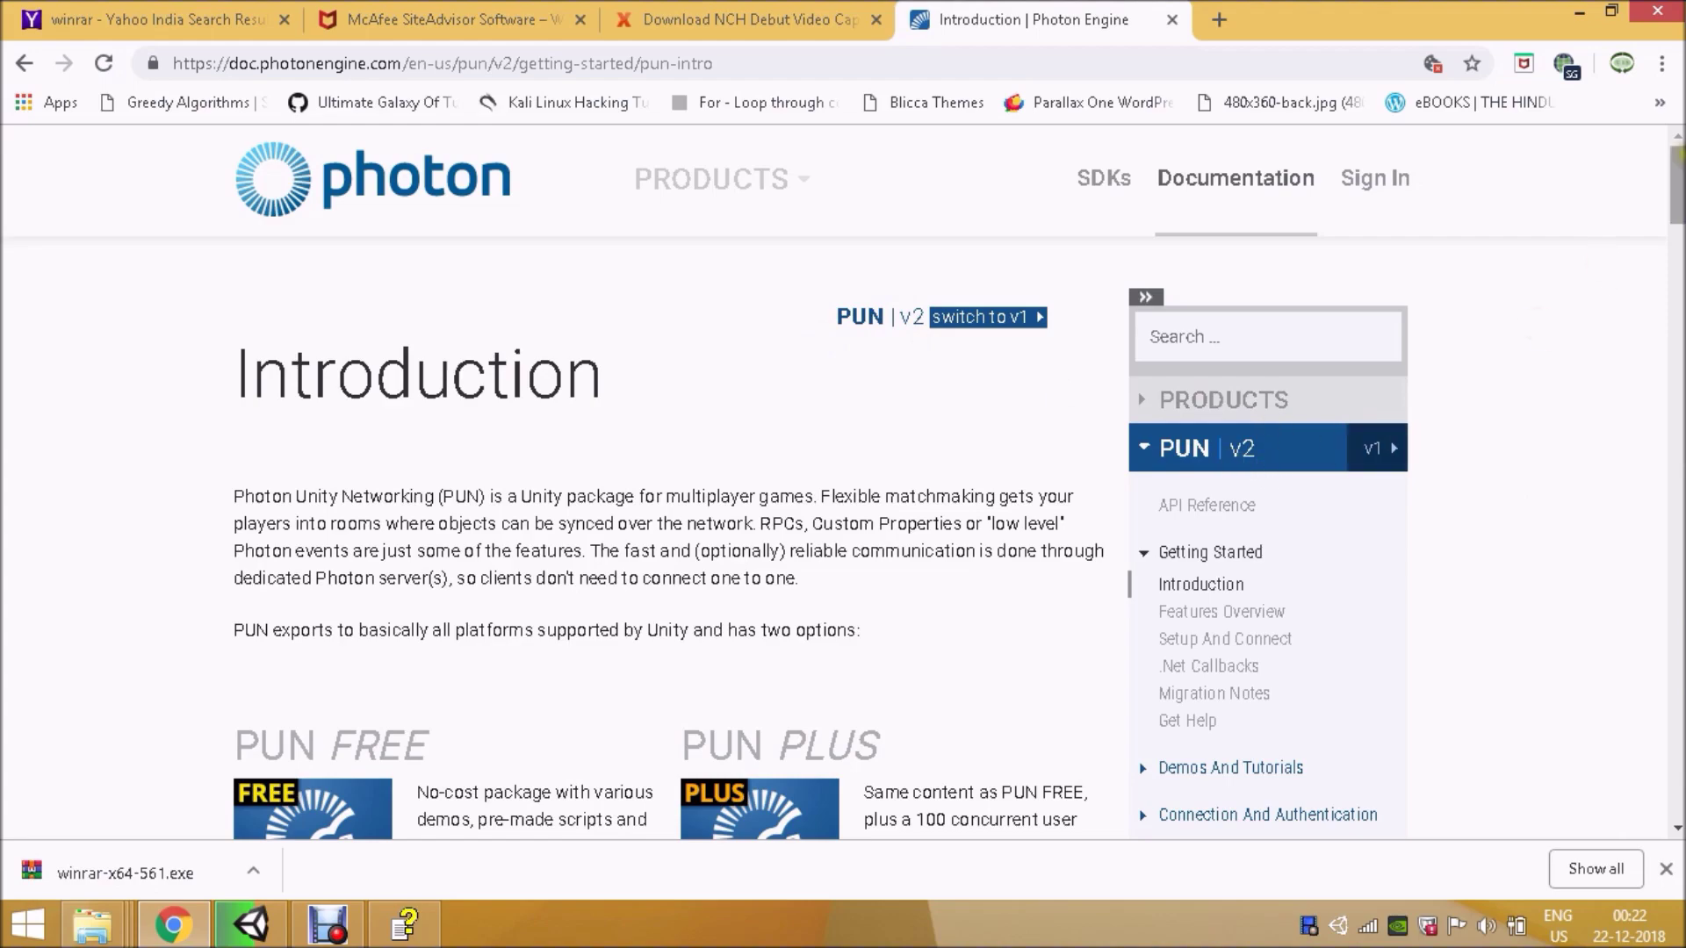
scroll(1672, 180, down, 2)
right_click(1676, 204)
click(961, 544)
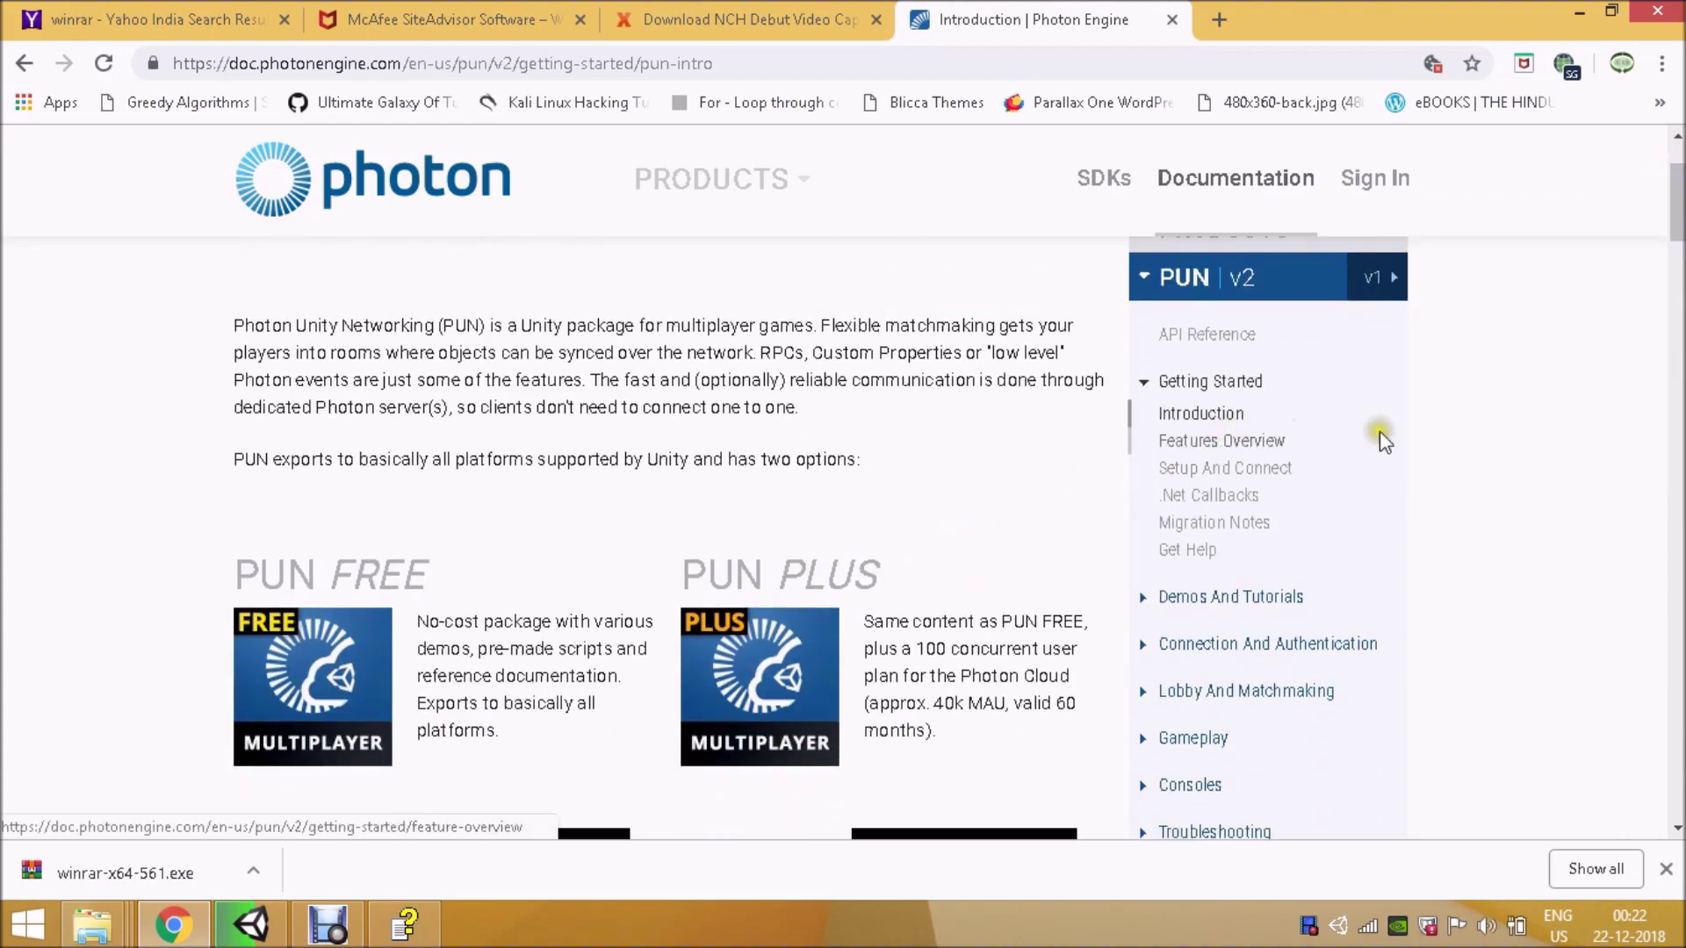
drag(1675, 186, 917, 602)
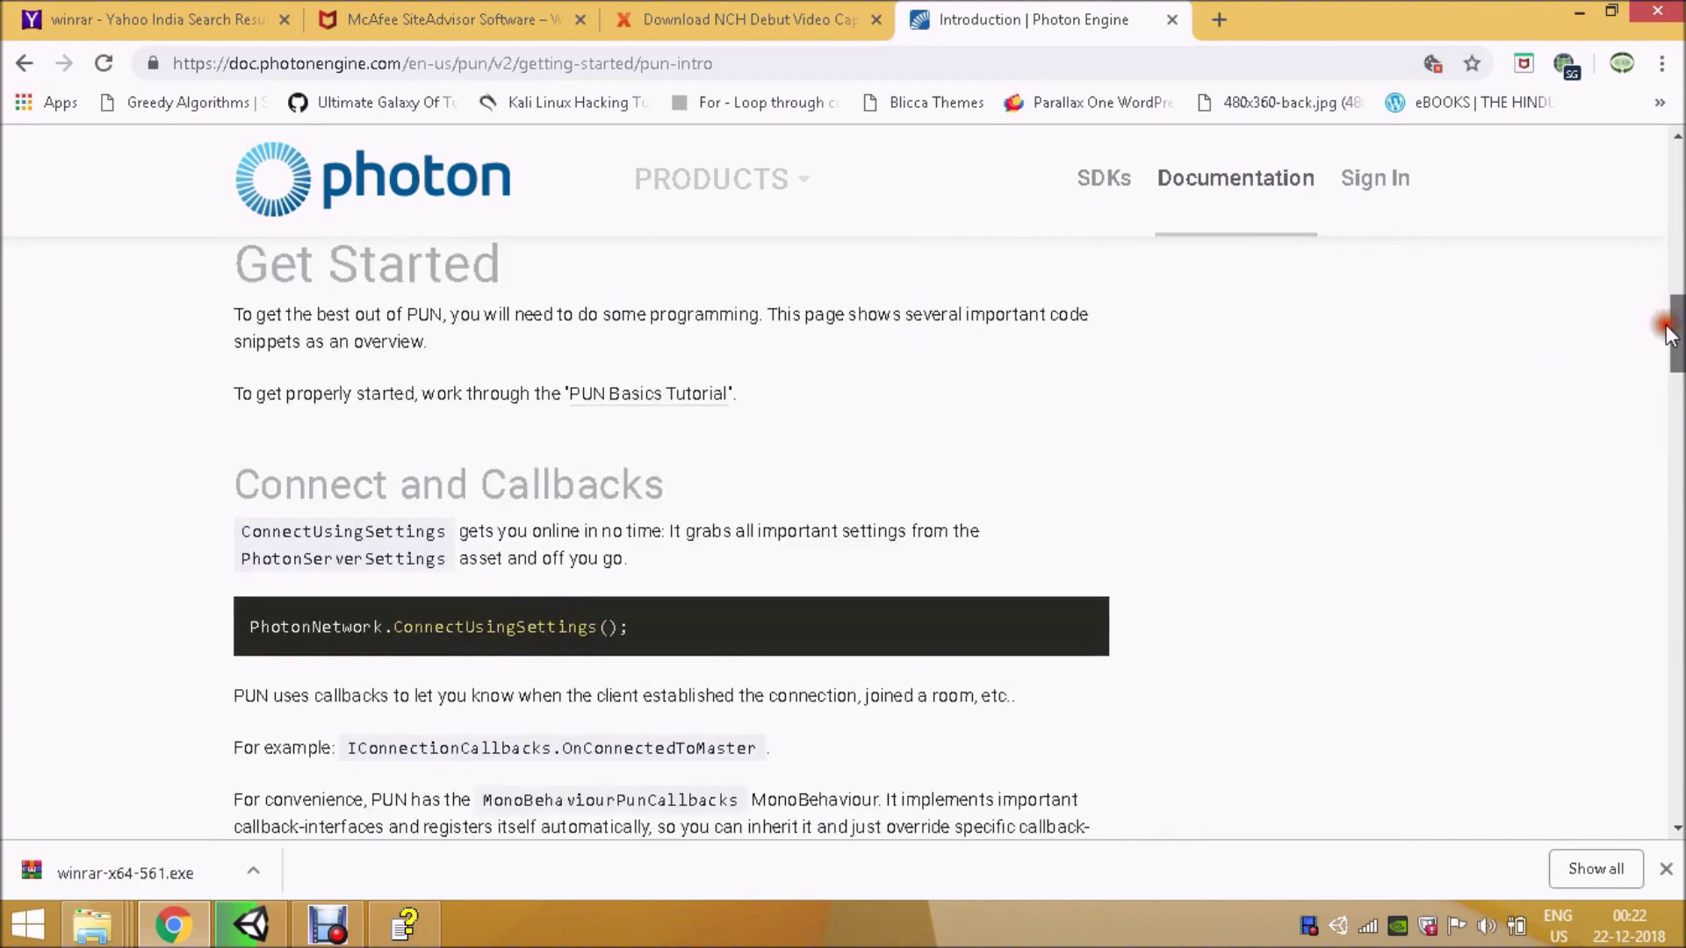